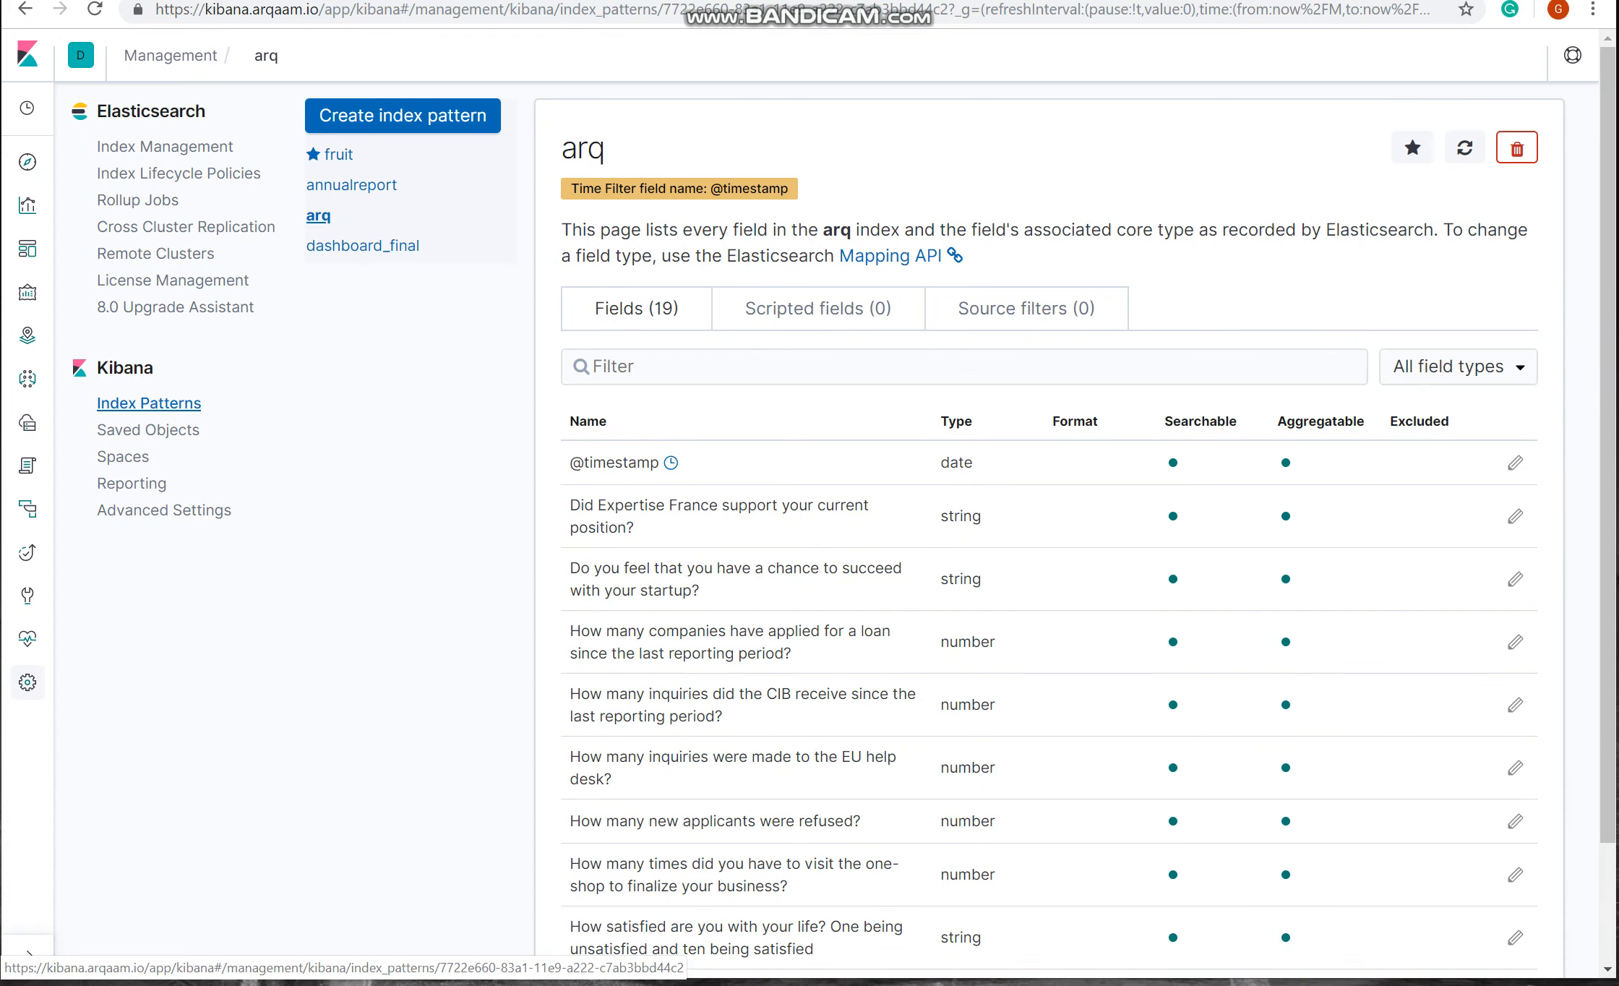
# Step: Delete the arq index pattern and confirm its removal
pyautogui.click(1516, 147)
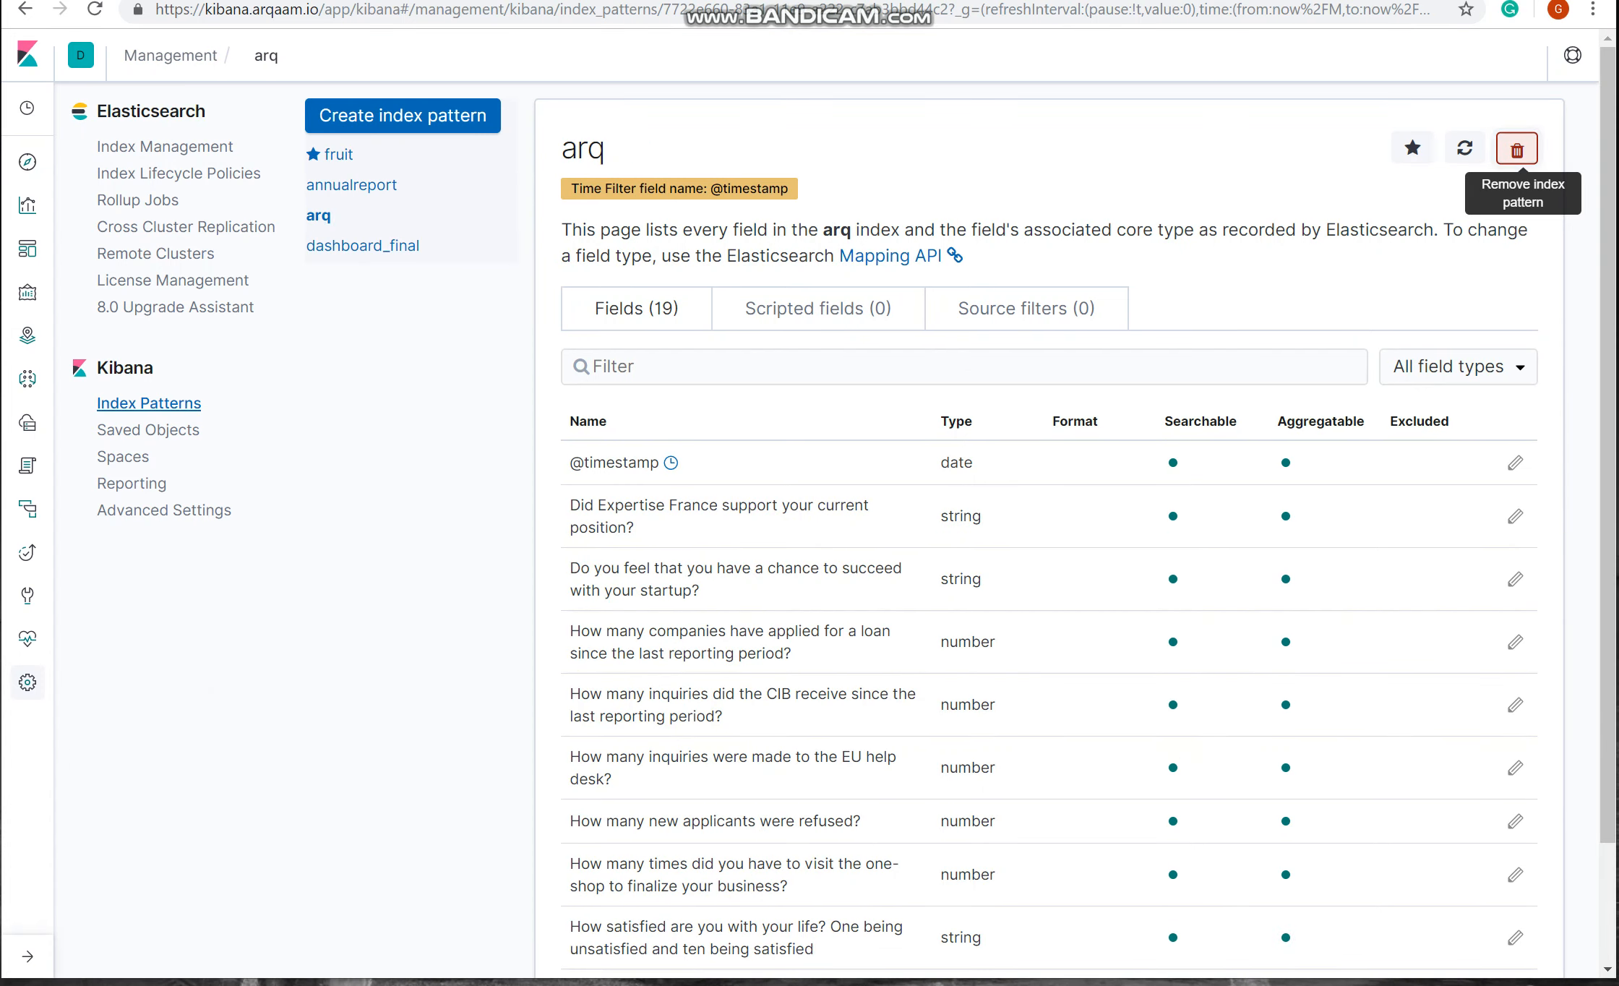
pyautogui.click(929, 493)
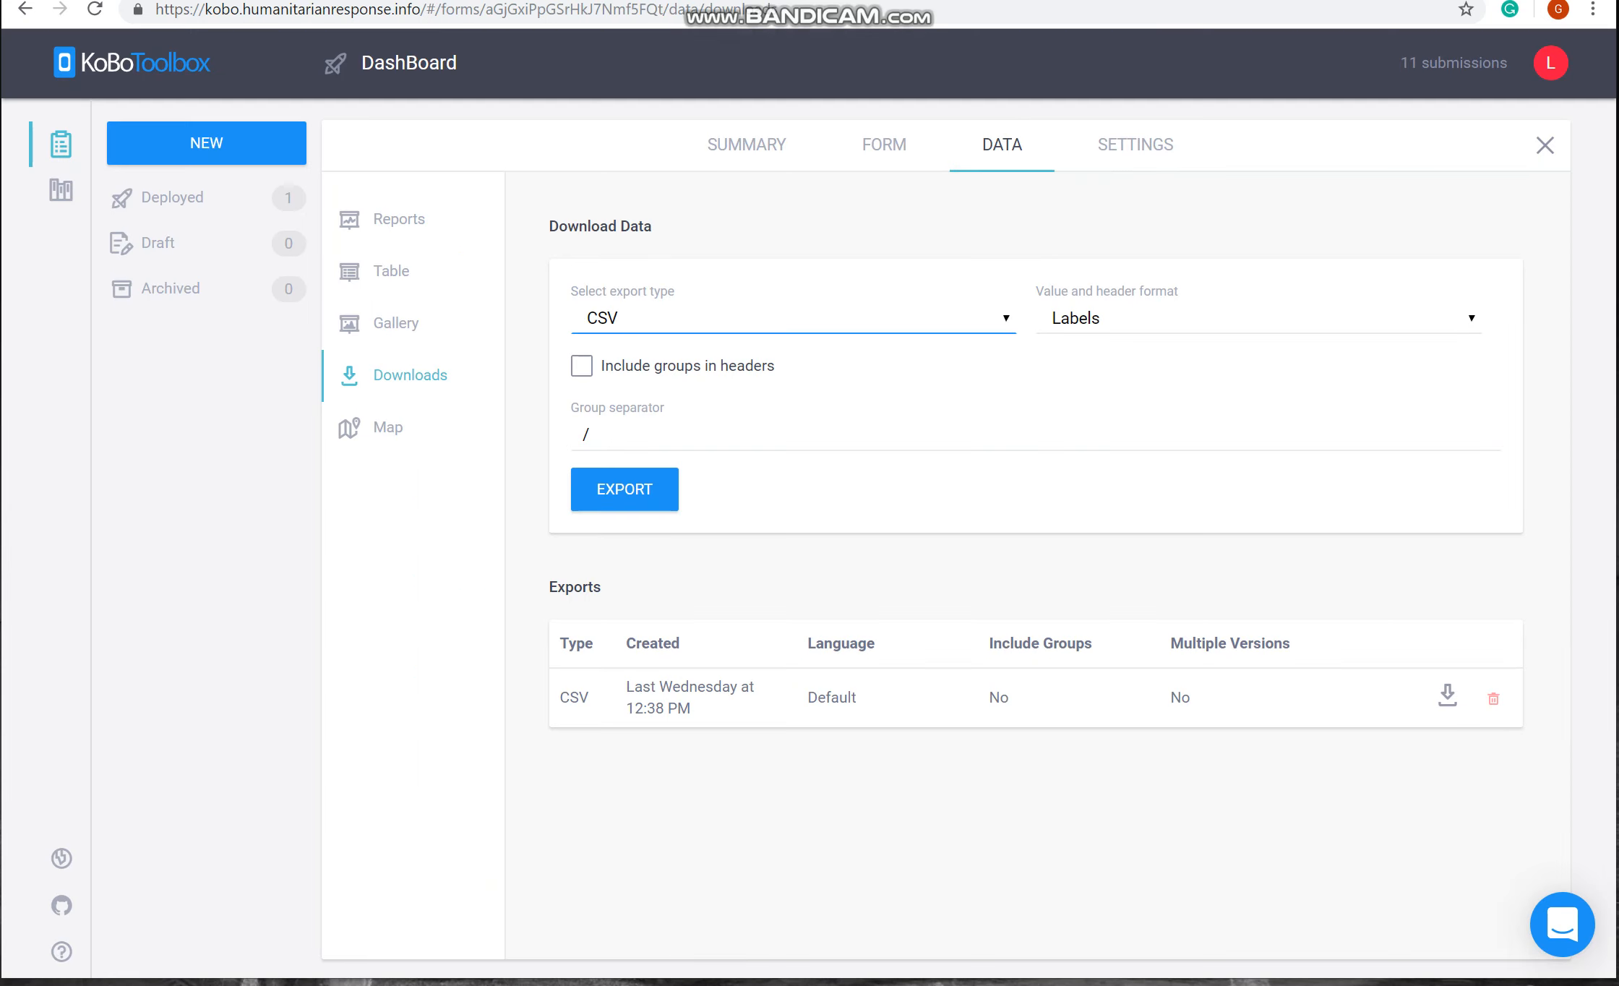
# Step: In KoBoToolbox, choose CSV as the export type for the DashBoard project's data download
pyautogui.click(793, 318)
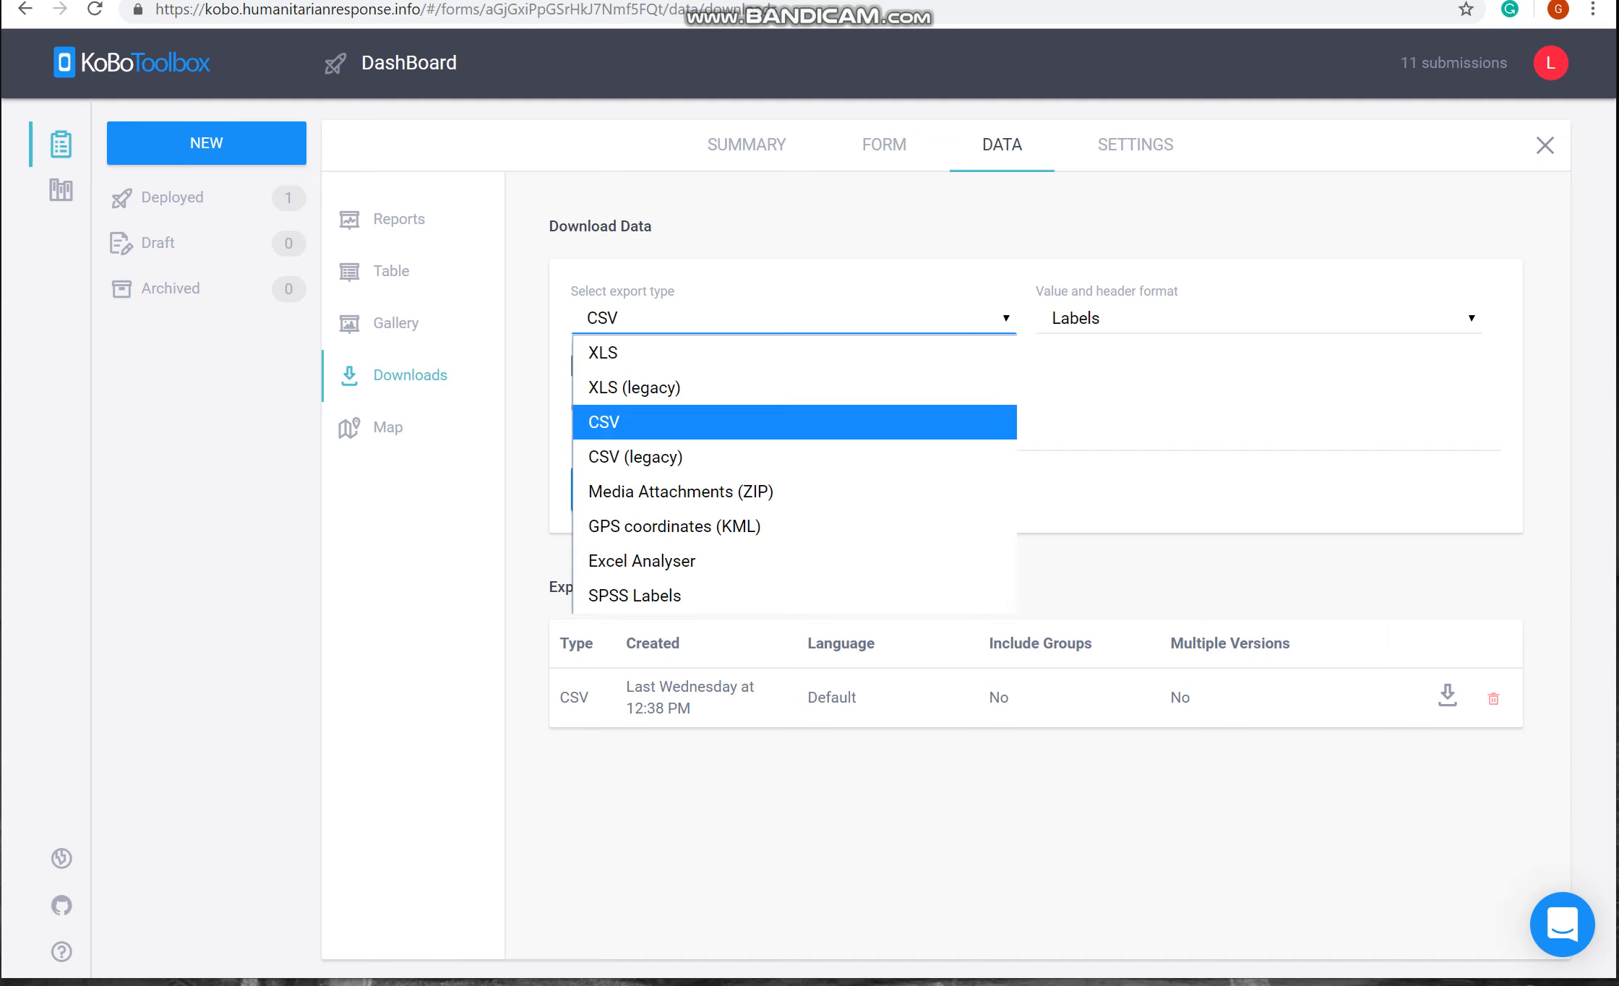
pyautogui.click(794, 423)
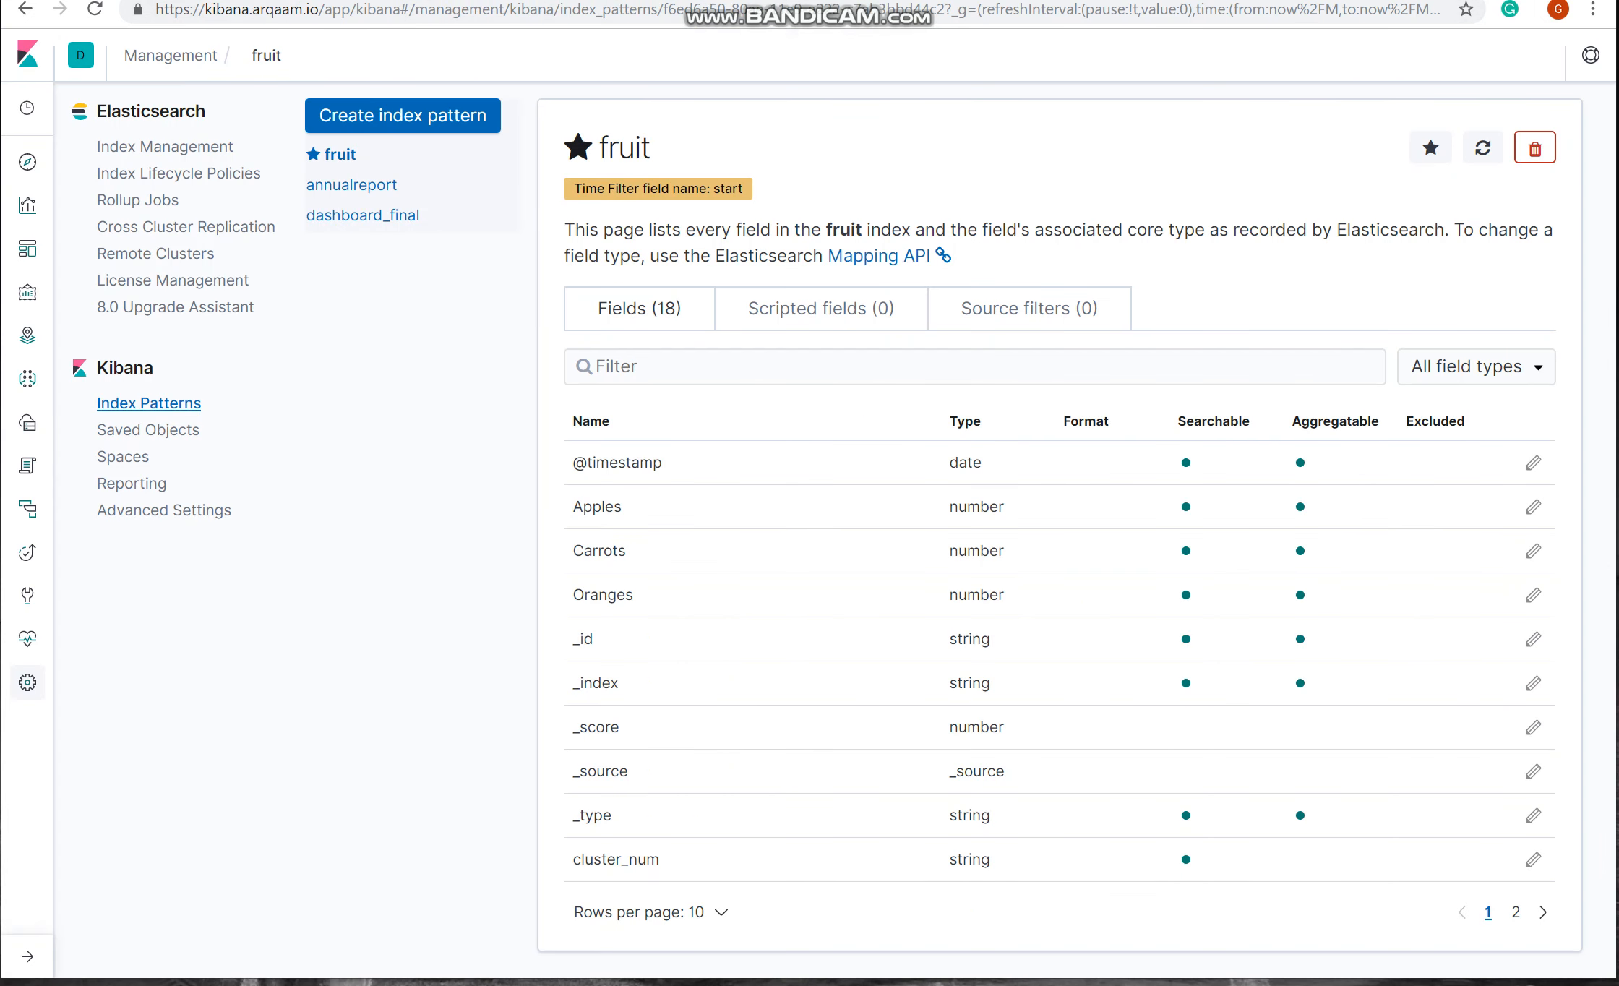
pyautogui.click(27, 55)
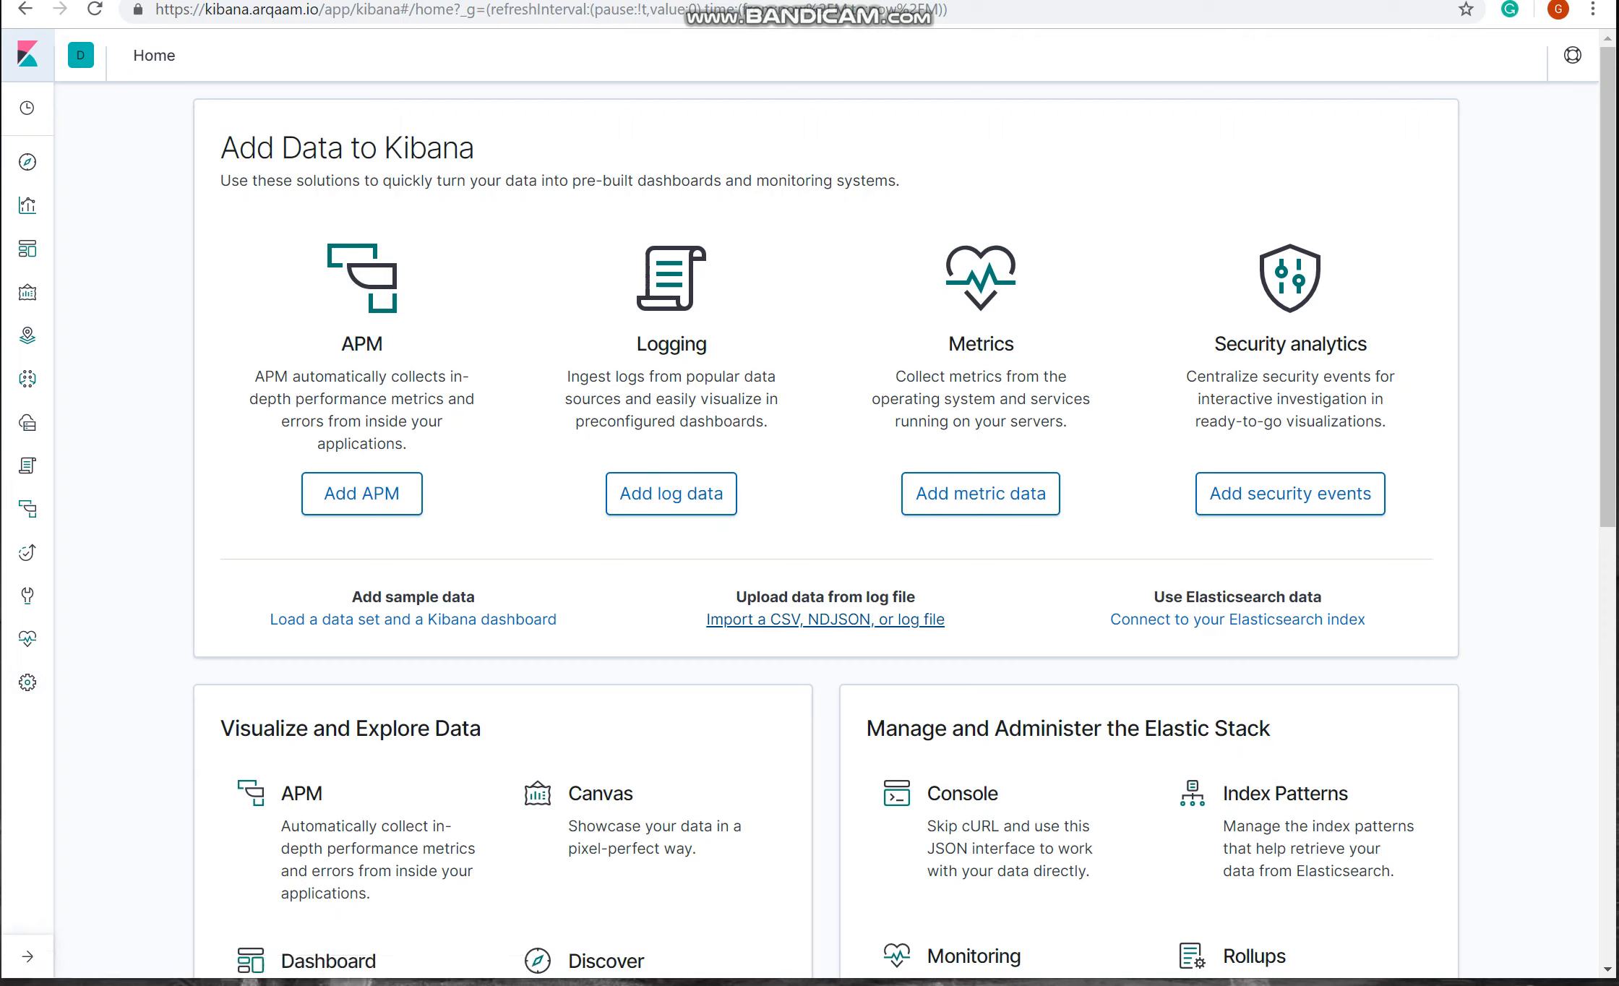
pyautogui.click(825, 619)
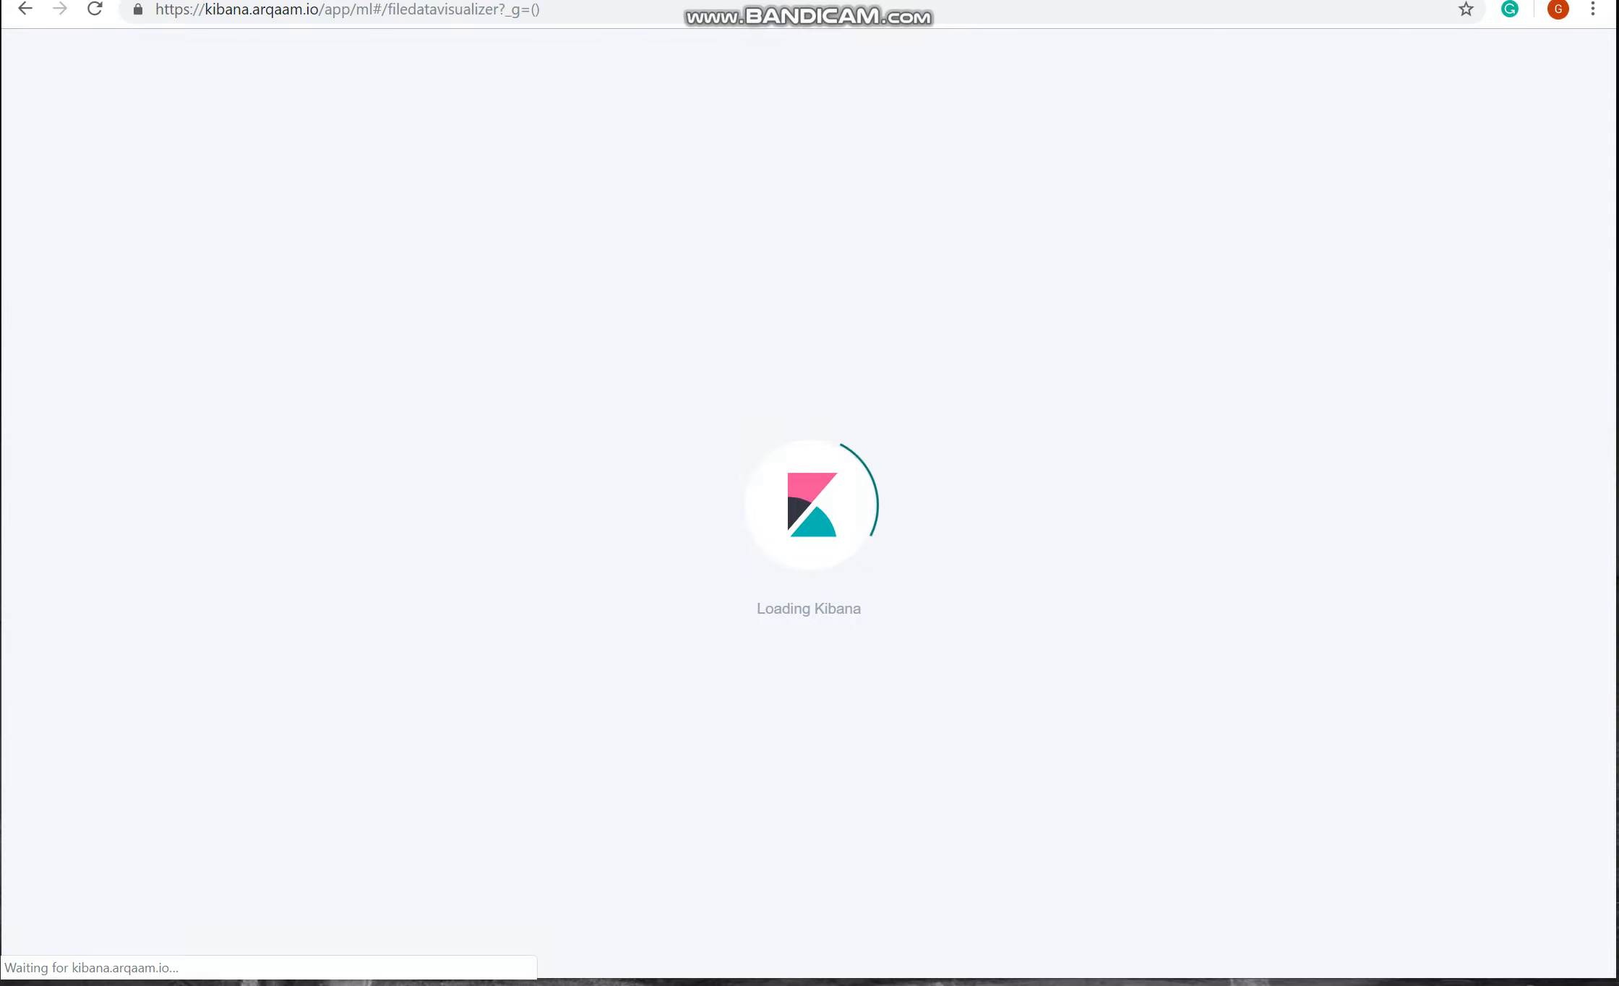
pyautogui.click(836, 672)
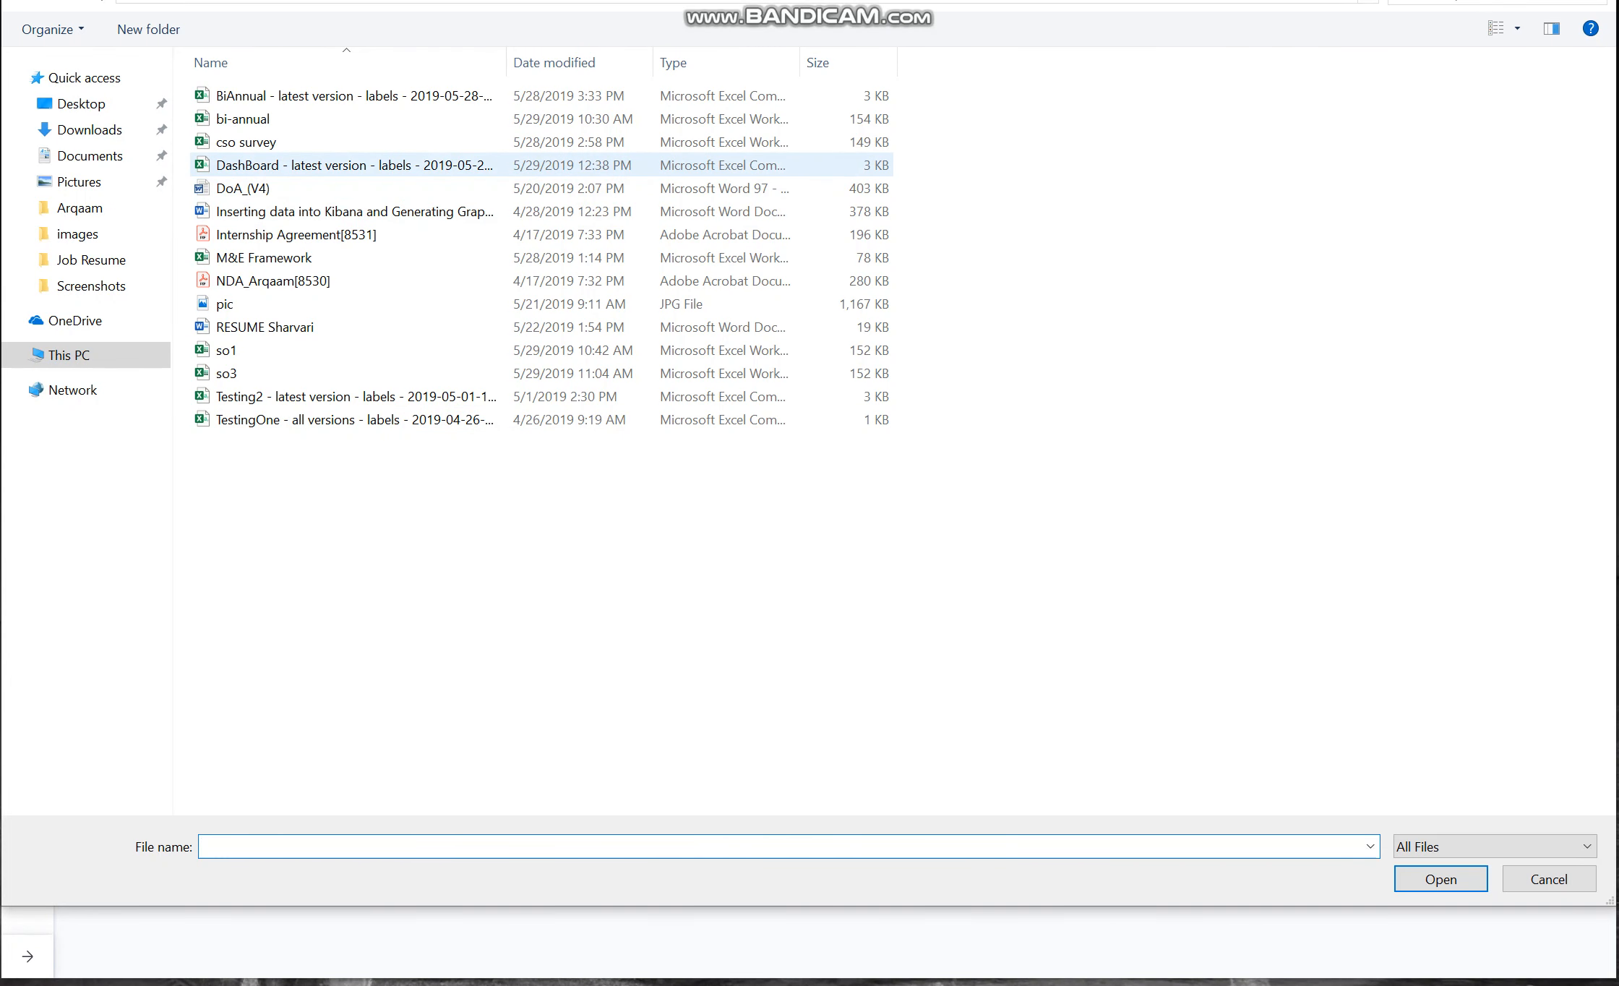
pyautogui.click(354, 166)
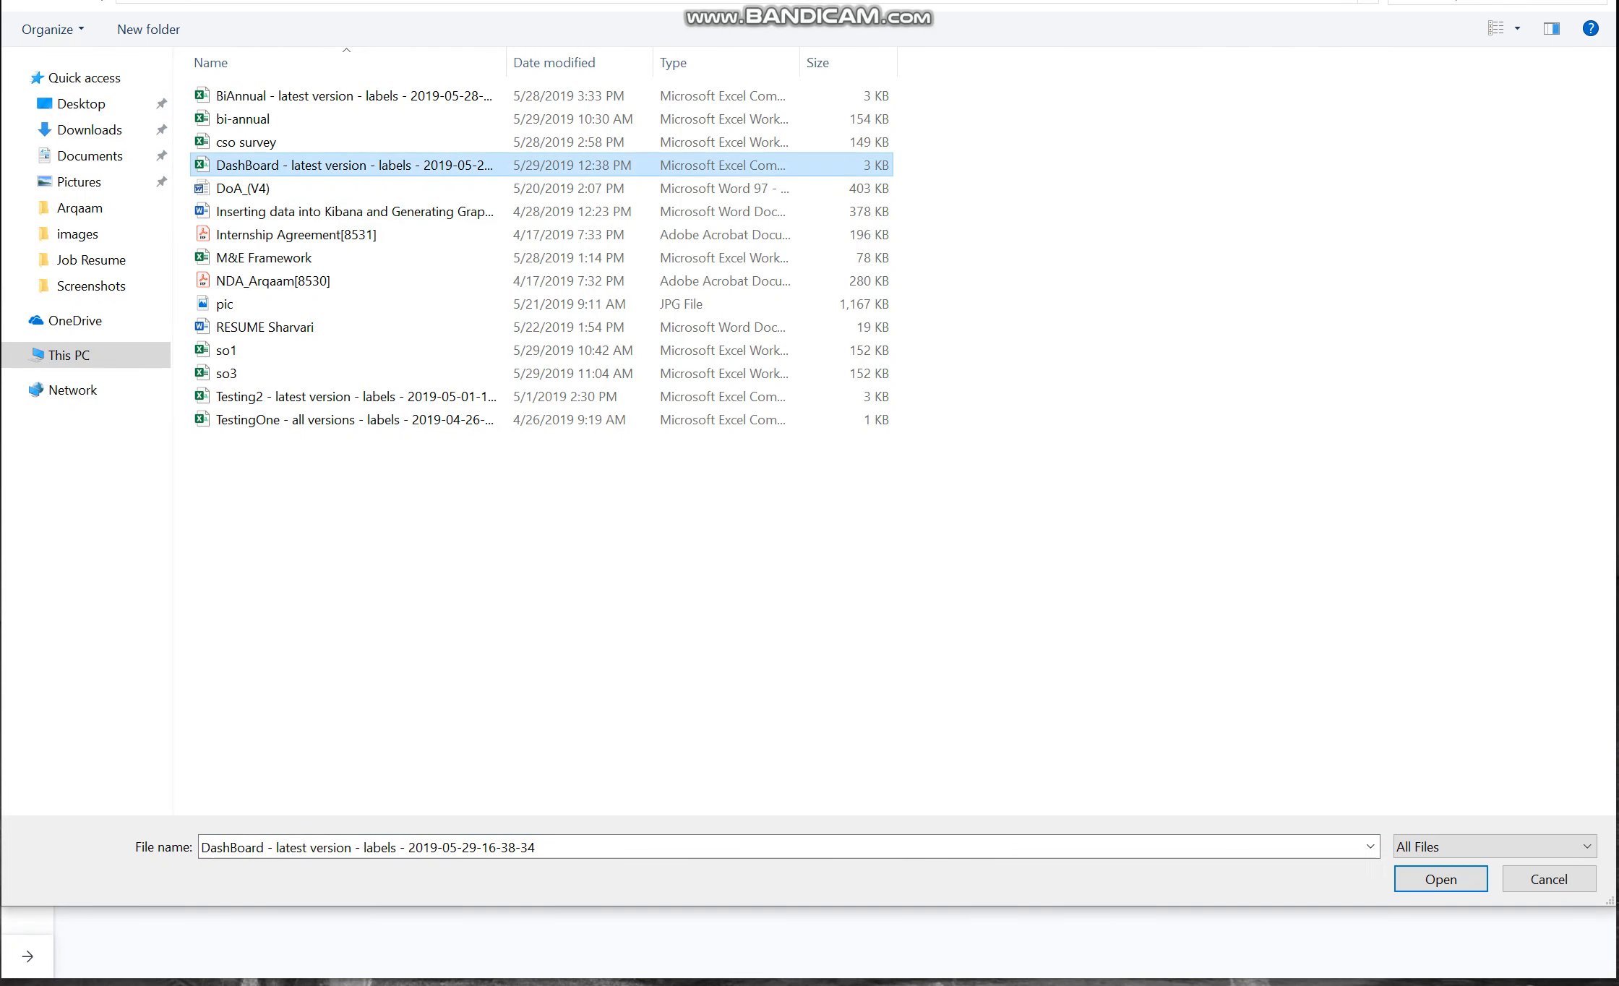
pyautogui.click(1440, 879)
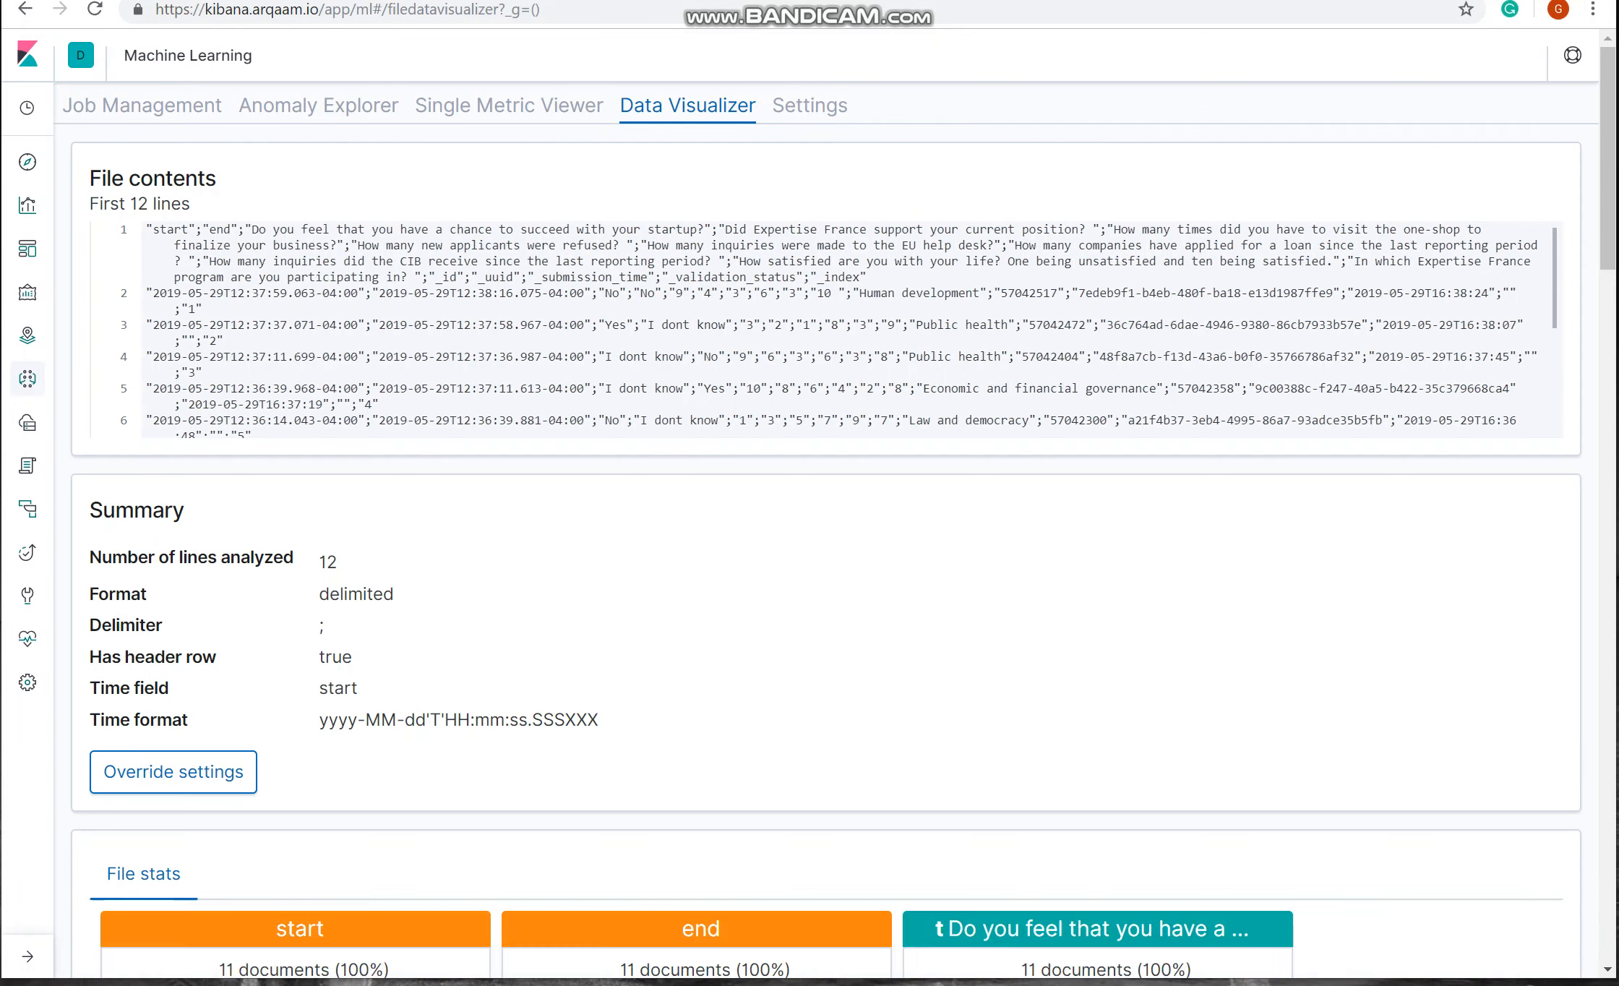
# Step: Override the file's settings by renaming the _id field to obj_num and the _index field to pos, and apply them
pyautogui.scroll(-2, 809, 484)
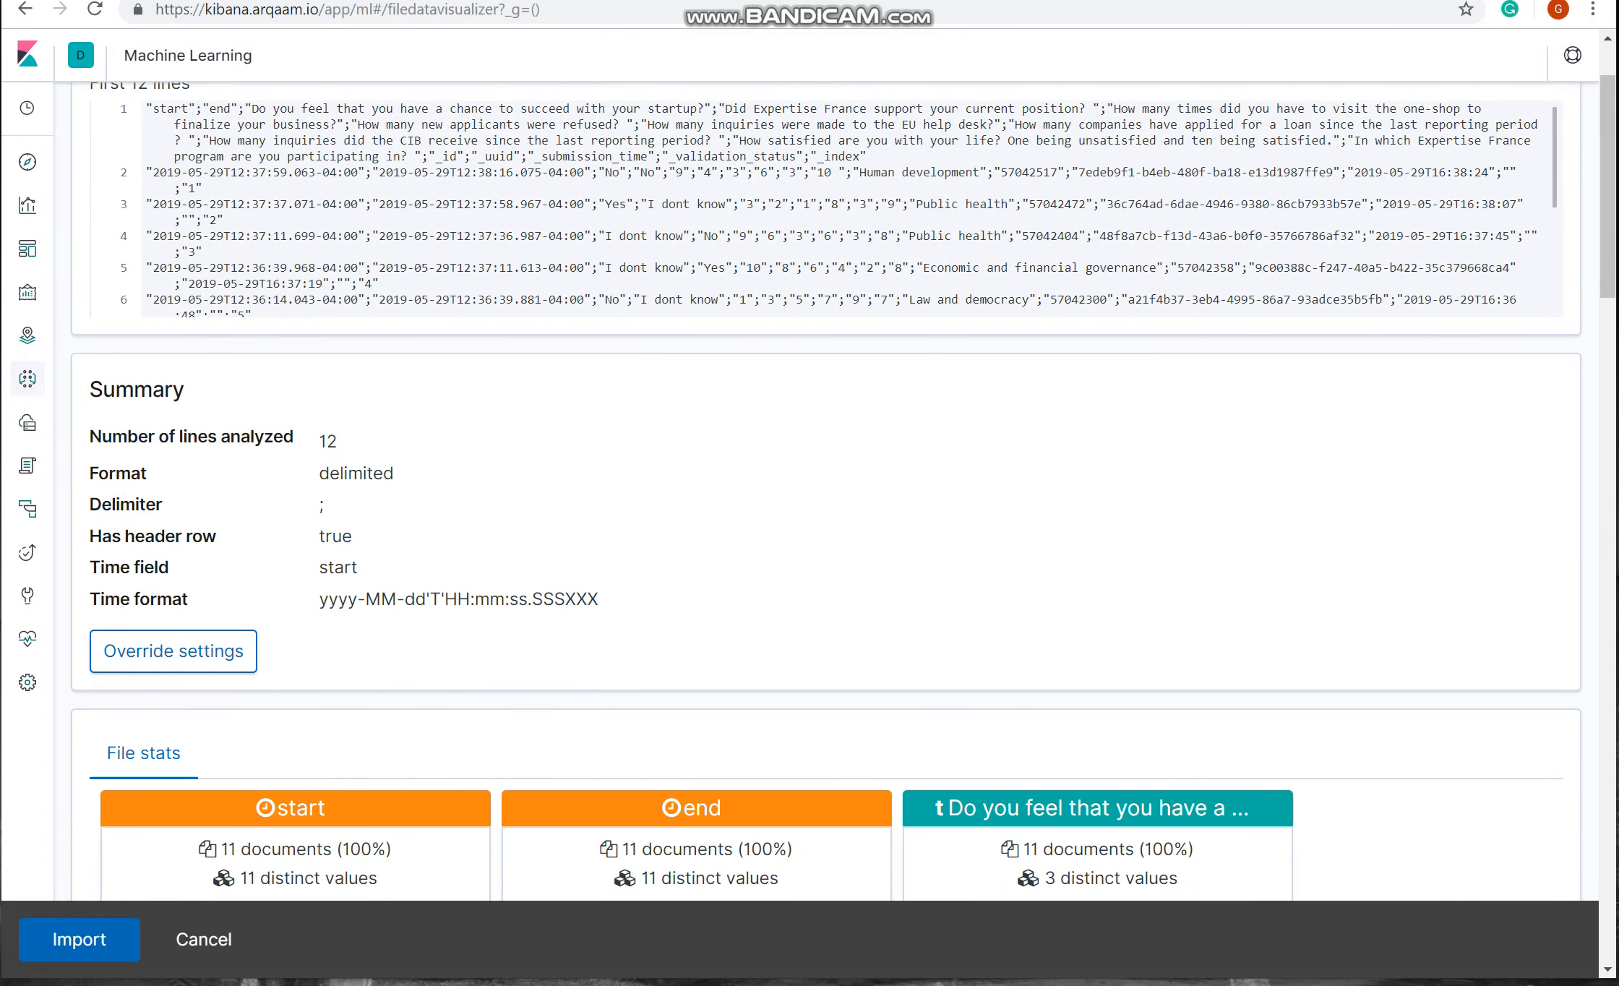
pyautogui.scroll(-8, 824, 210)
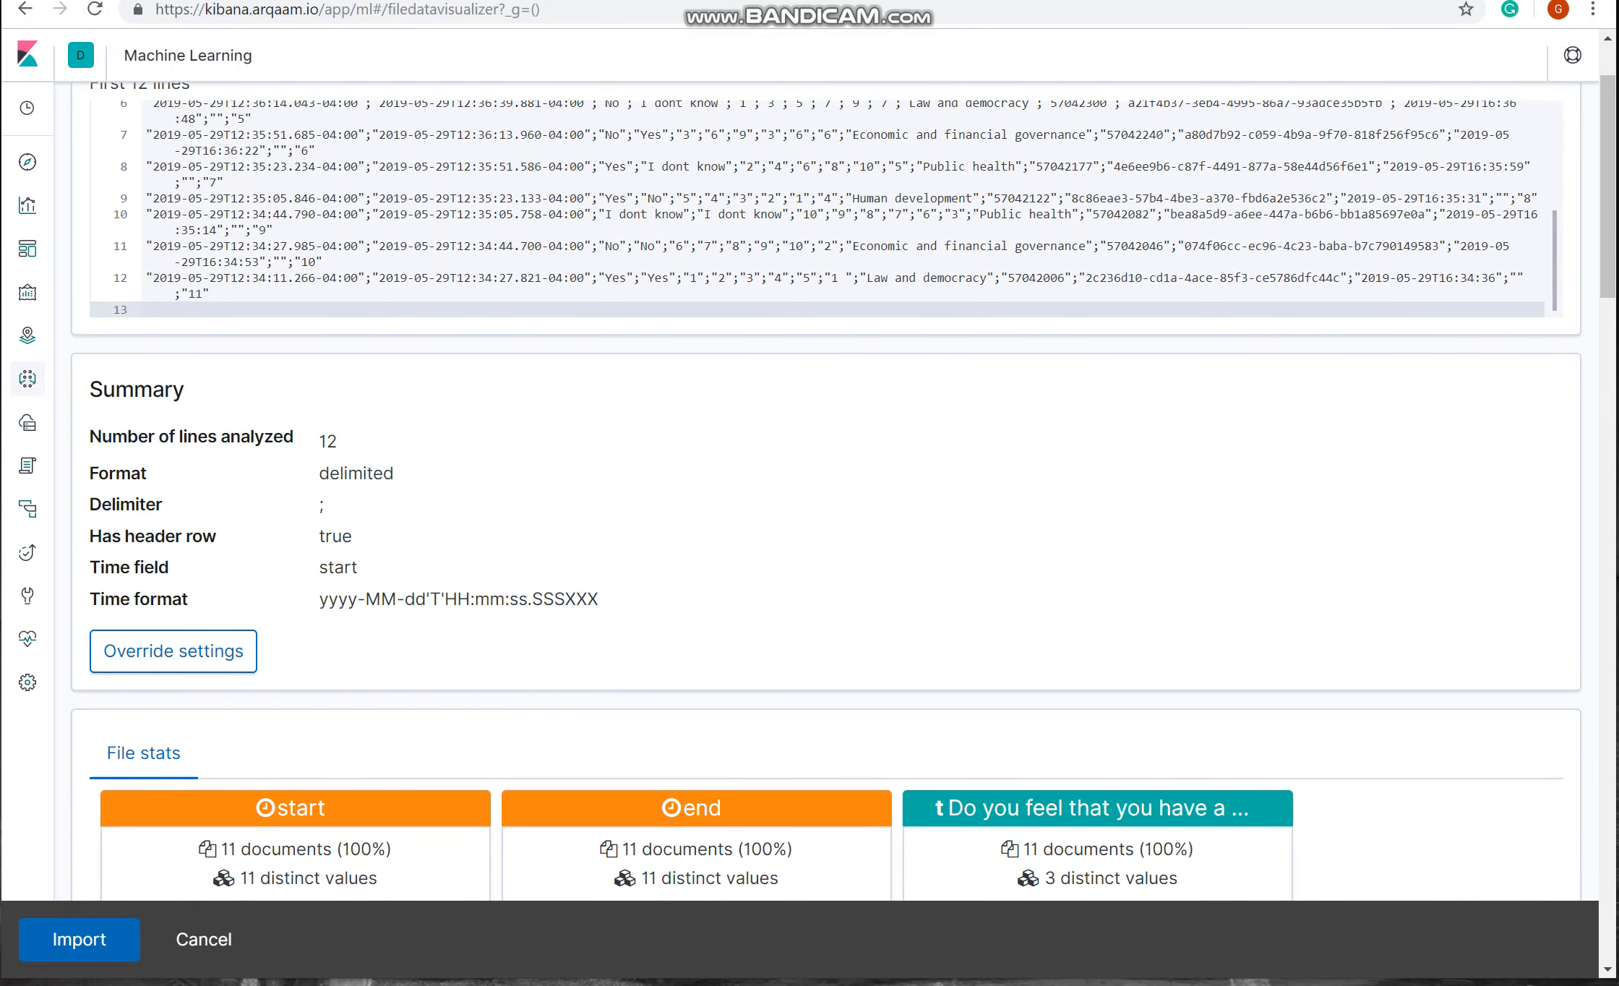
pyautogui.scroll(4, 824, 491)
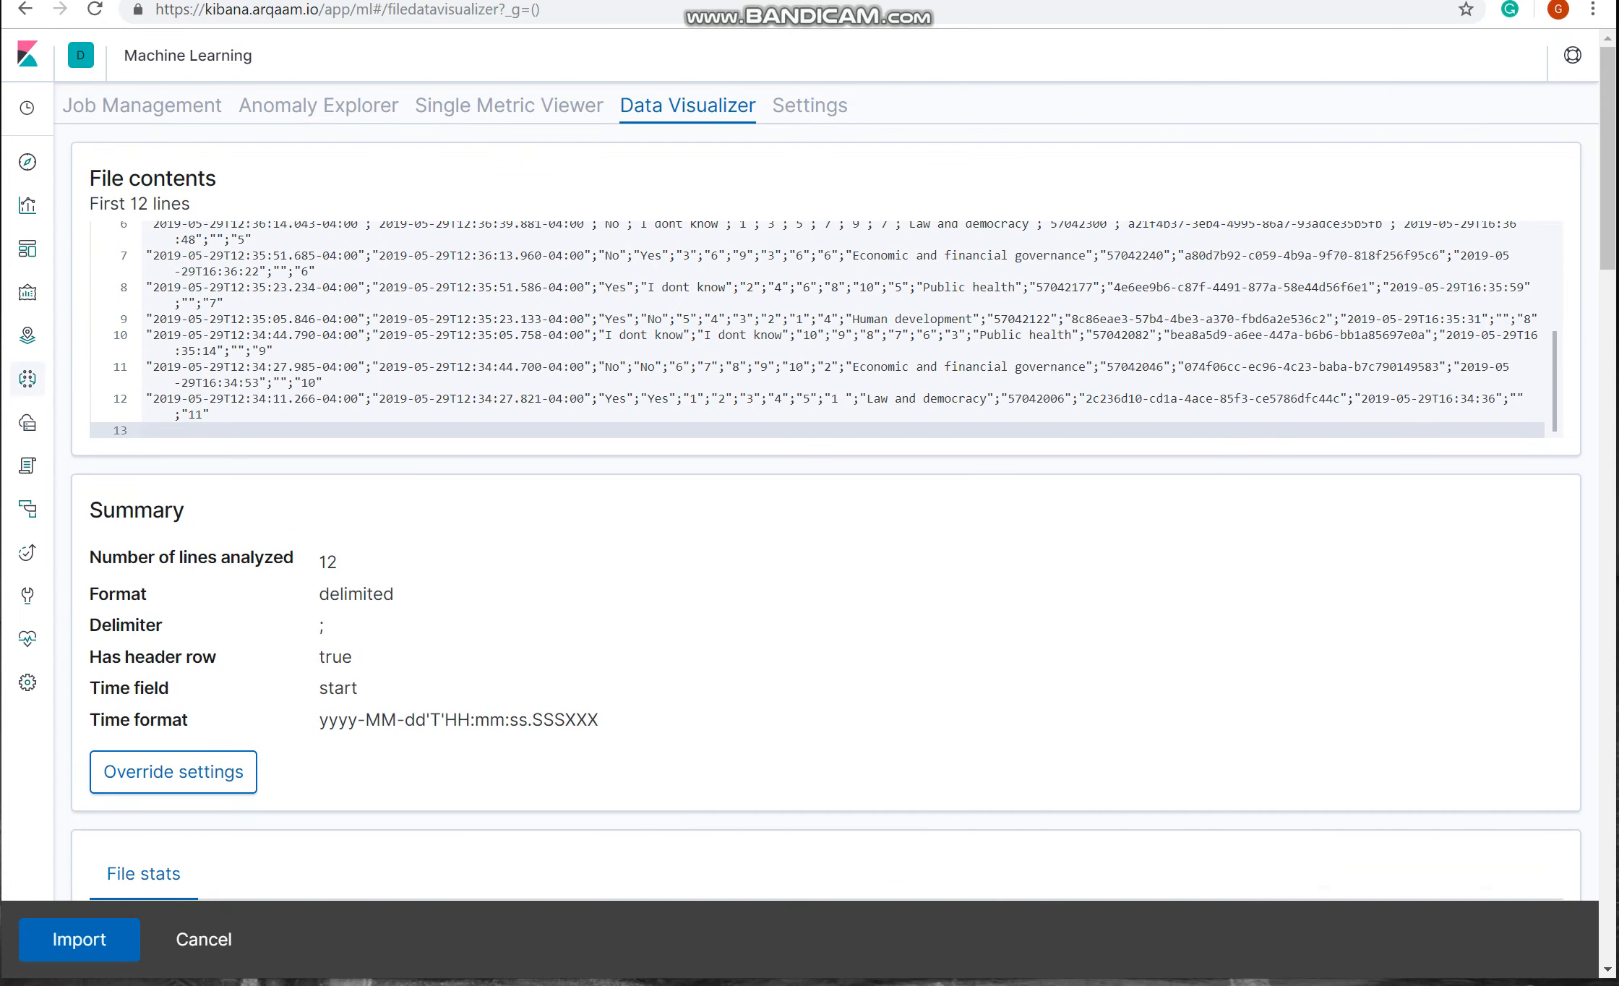
pyautogui.scroll(-5, 174, 436)
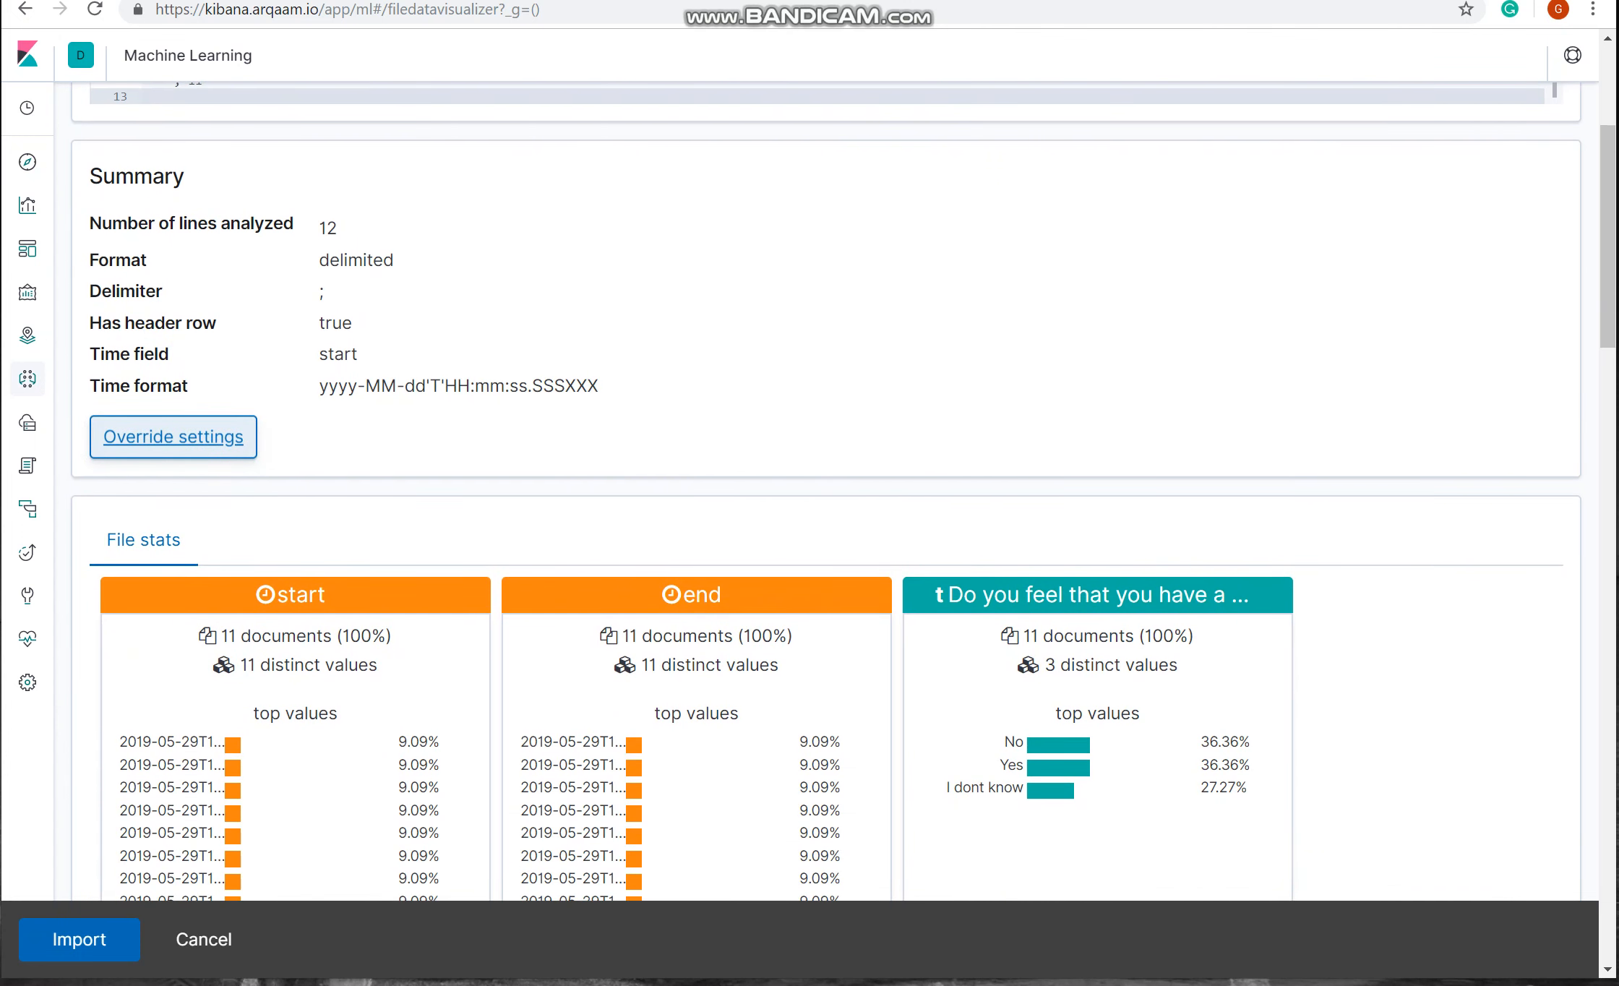
pyautogui.click(173, 436)
pyautogui.scroll(-15, 1033, 505)
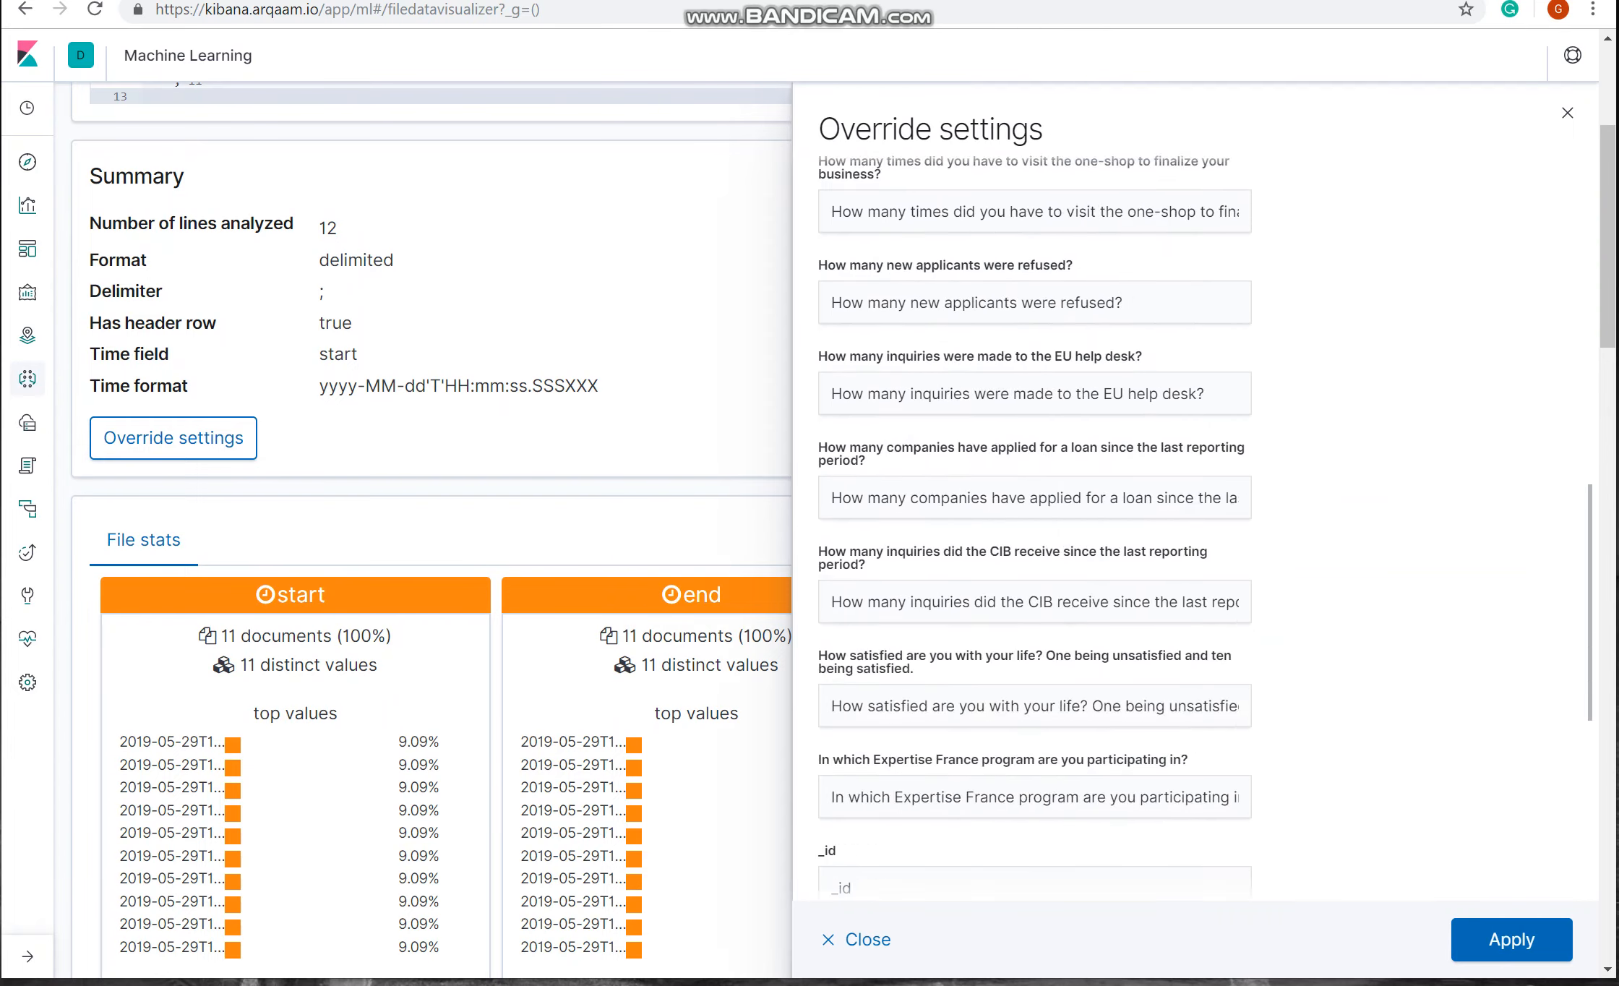
pyautogui.doubleClick(842, 481)
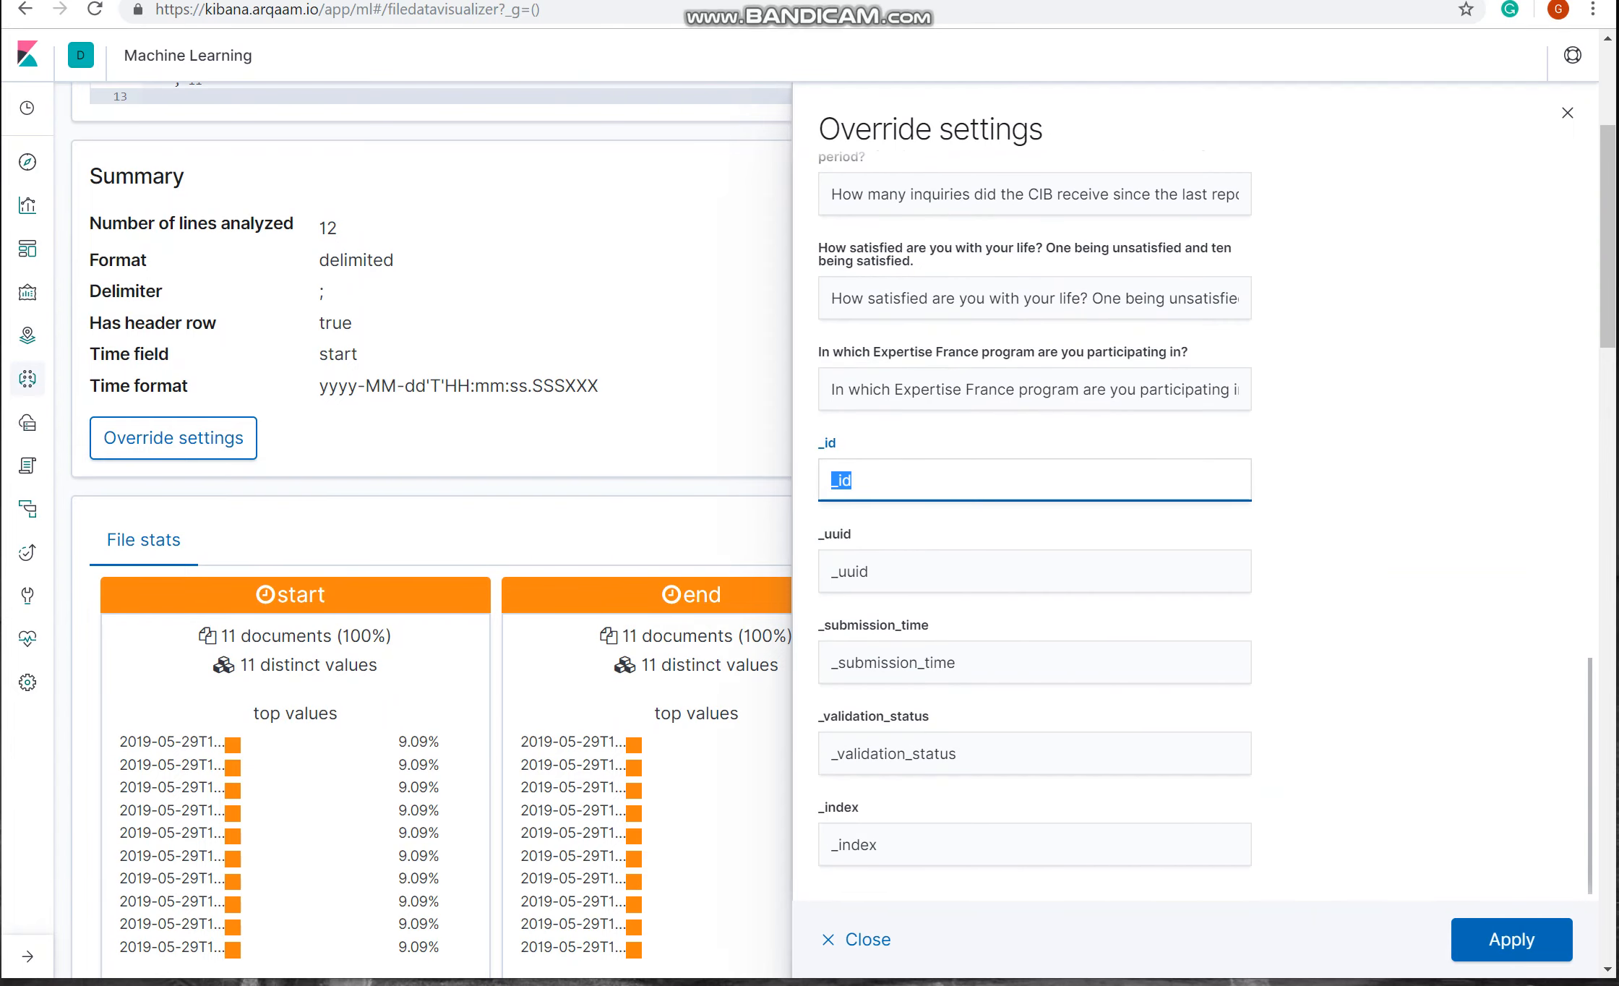
pyautogui.write('obj_num')
pyautogui.doubleClick(854, 845)
pyautogui.write('pos')
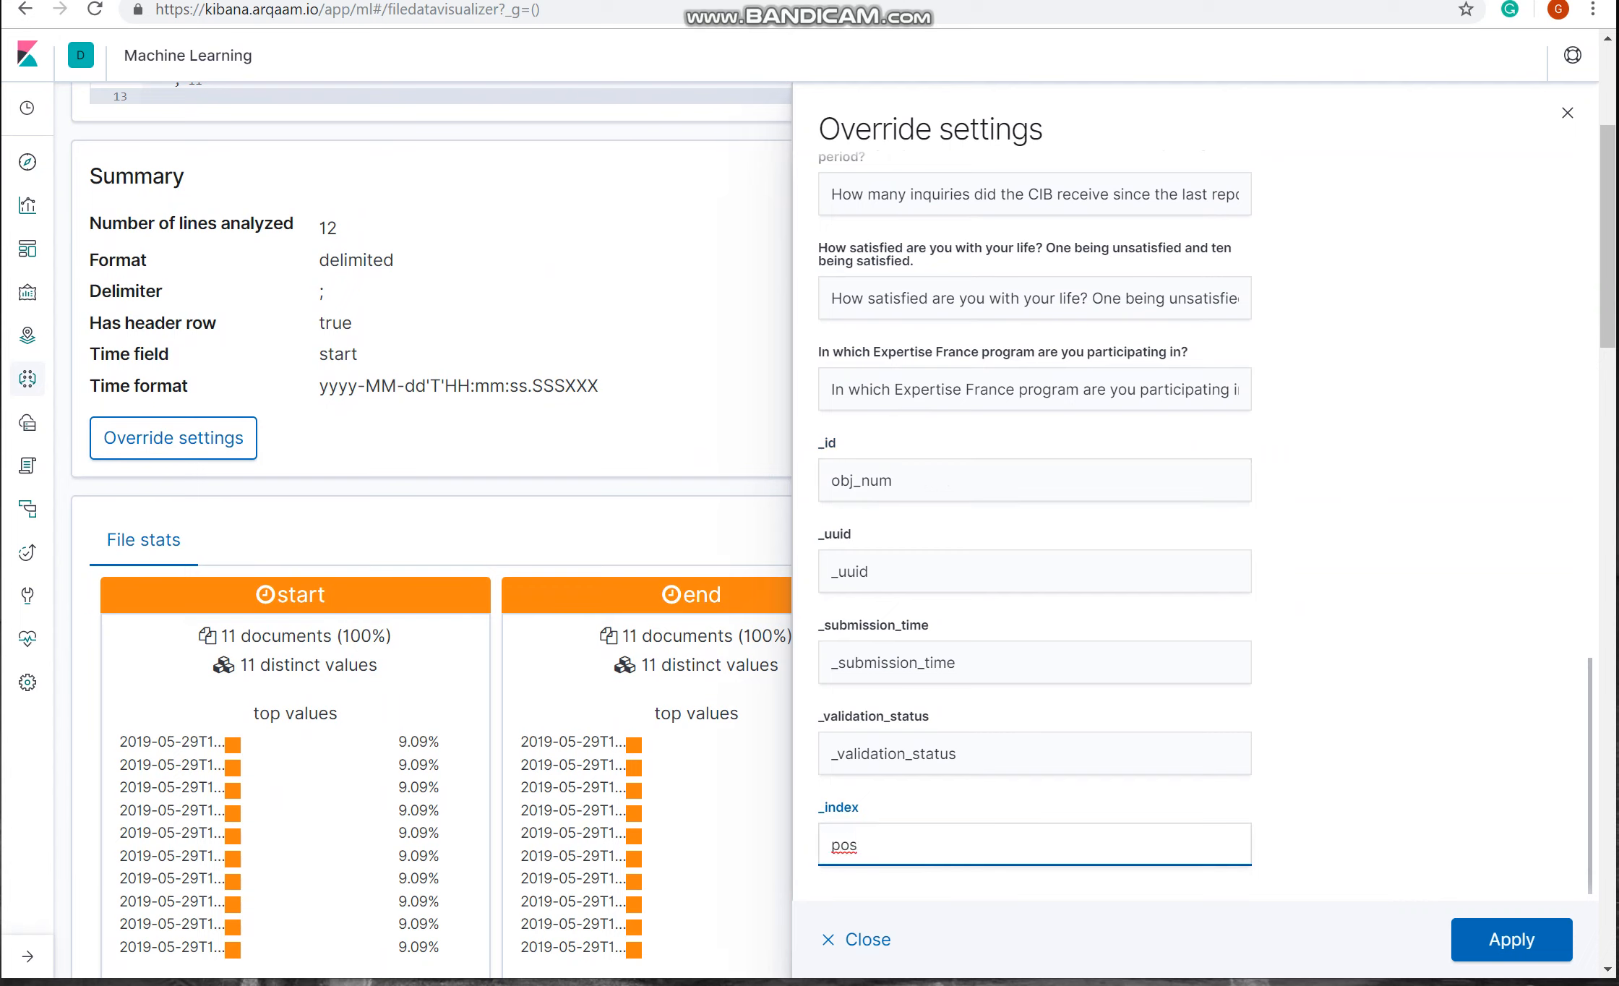
pyautogui.click(1511, 938)
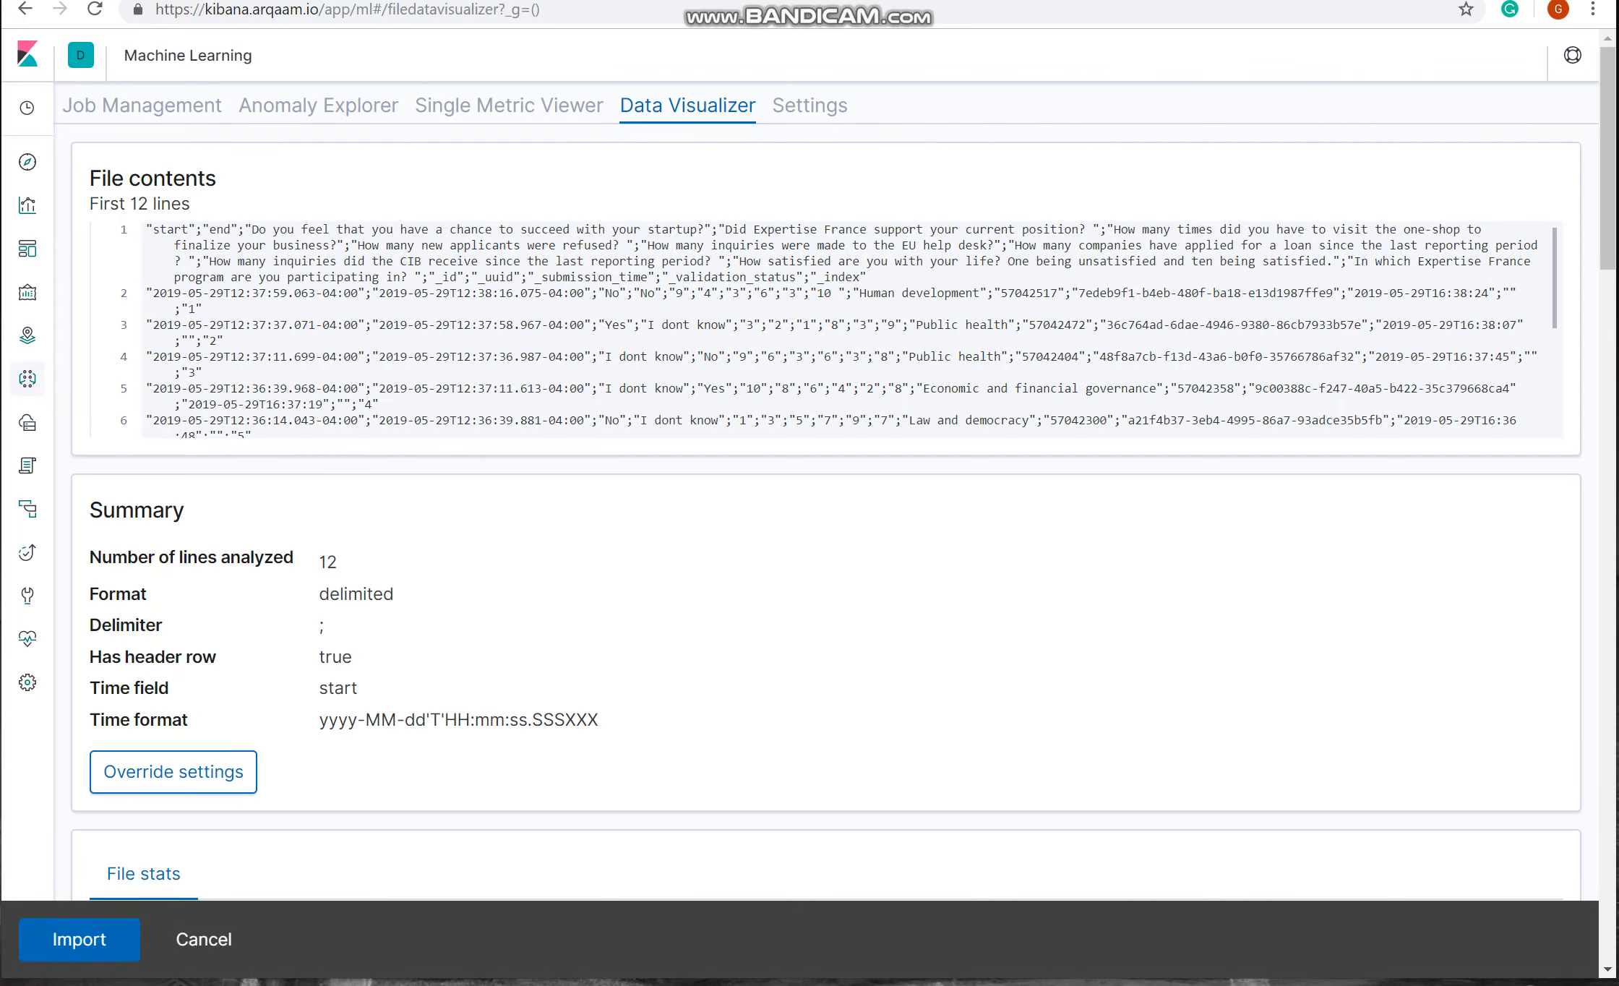
# Step: Check the file's field statistics and proceed to the data import with the advanced options shown
pyautogui.scroll(-6, 809, 506)
pyautogui.scroll(-20, 809, 506)
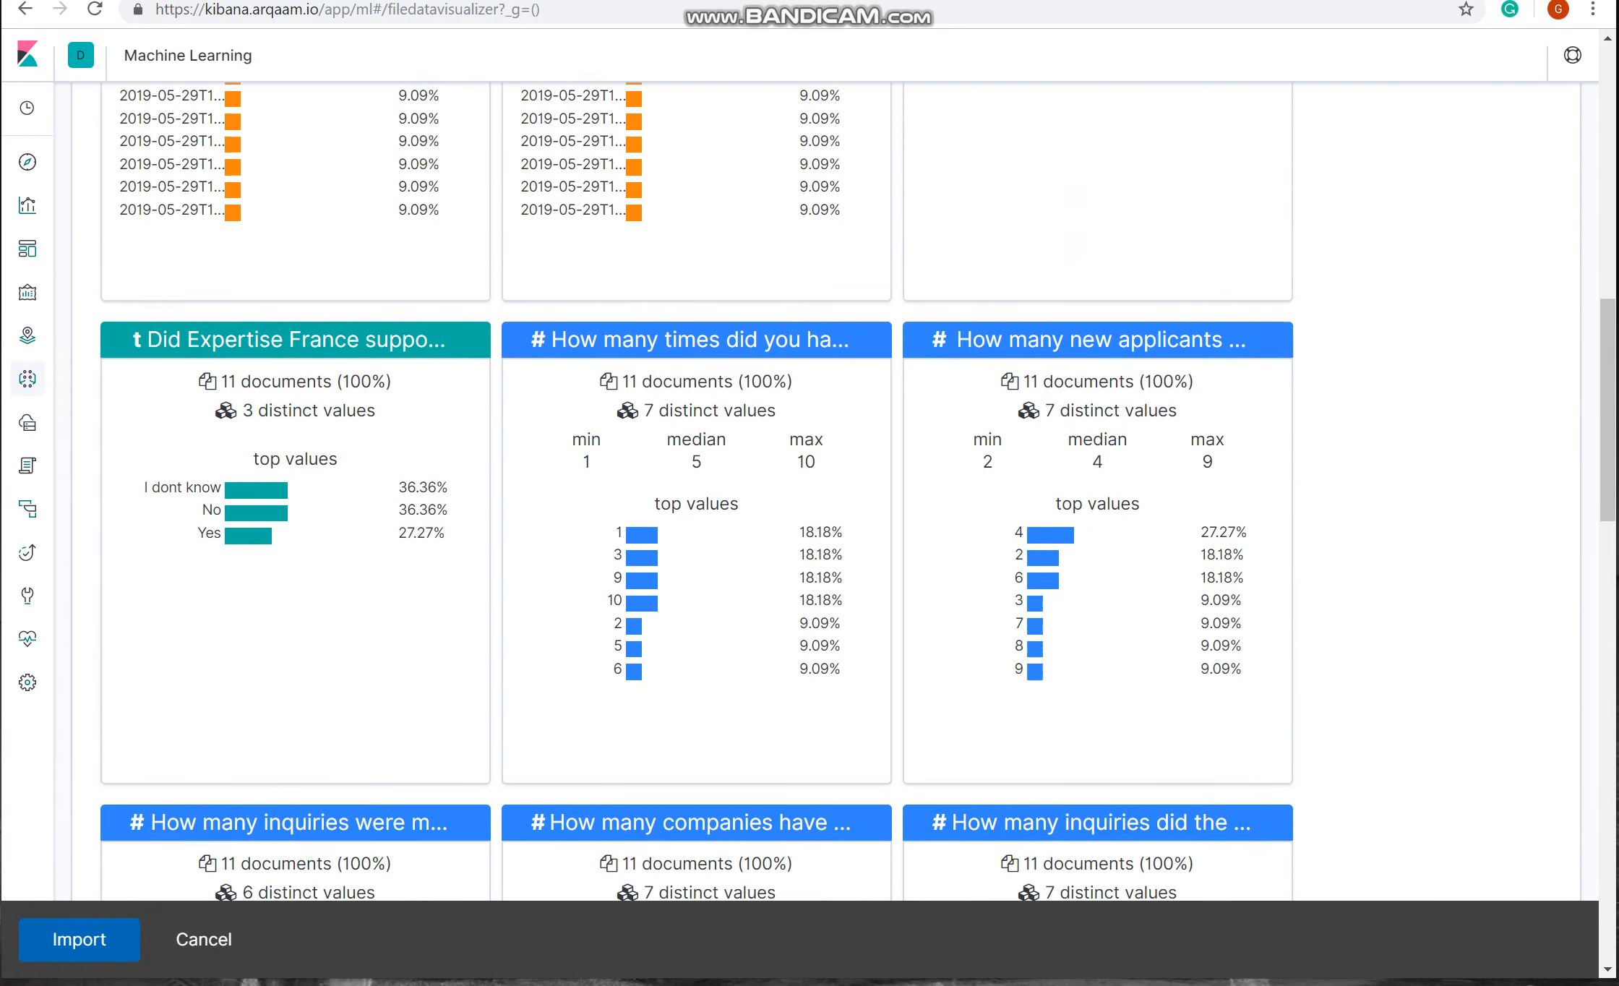
pyautogui.scroll(-5, 809, 506)
pyautogui.scroll(15, 809, 506)
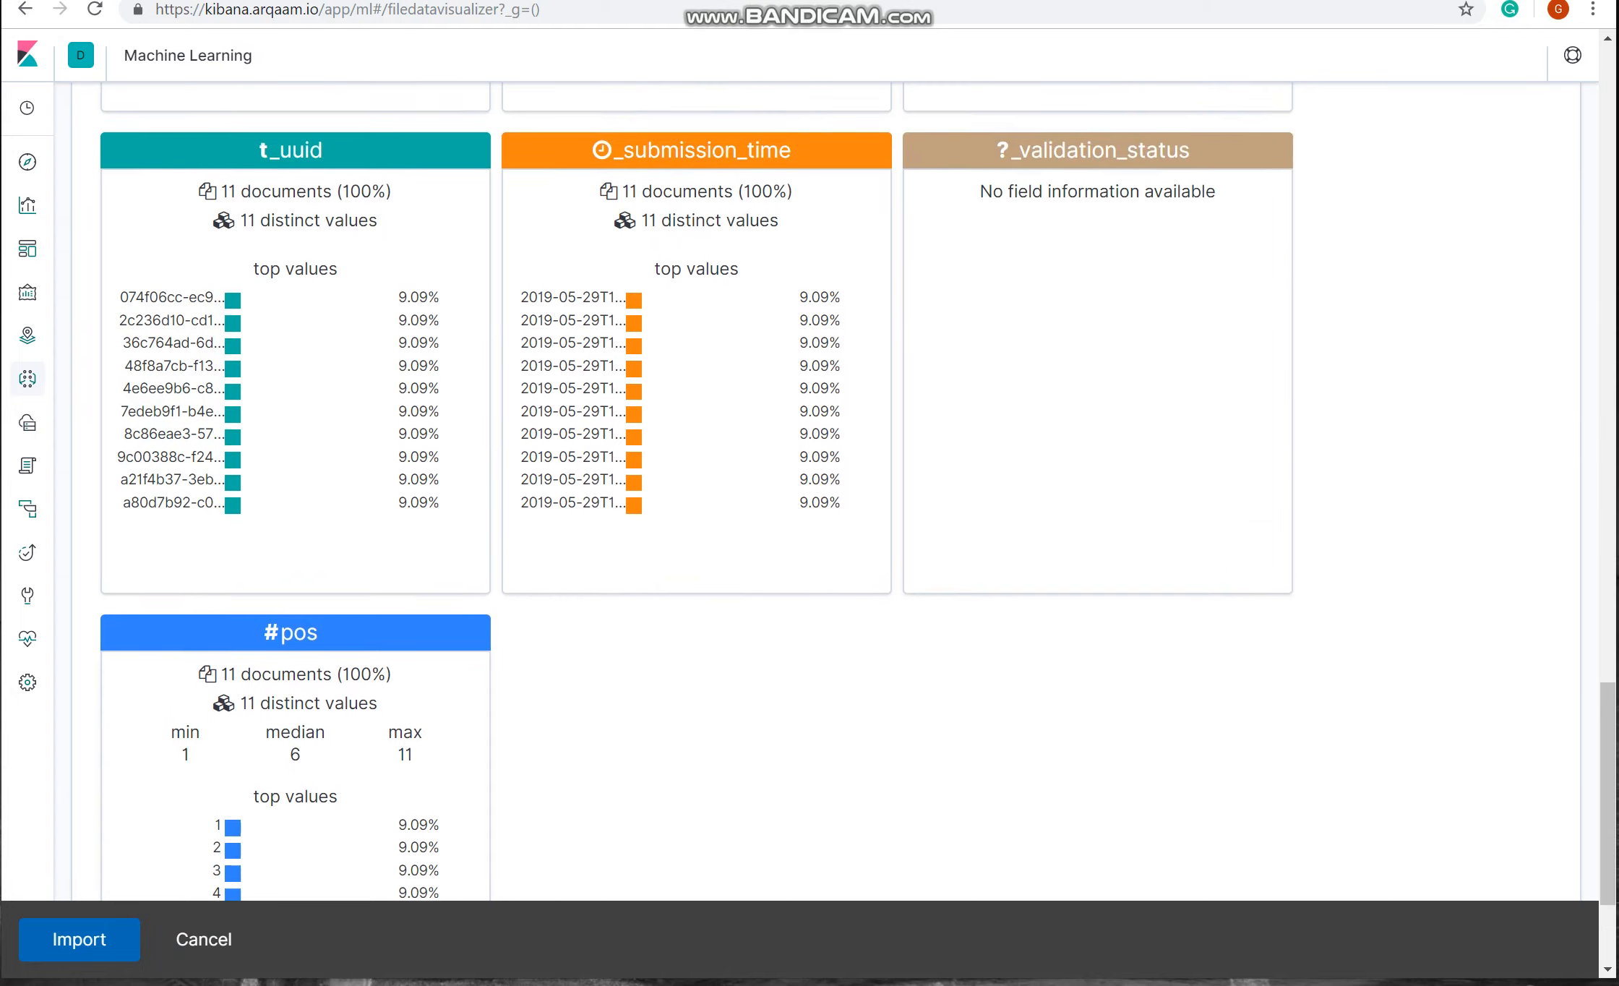
pyautogui.scroll(-10, 810, 506)
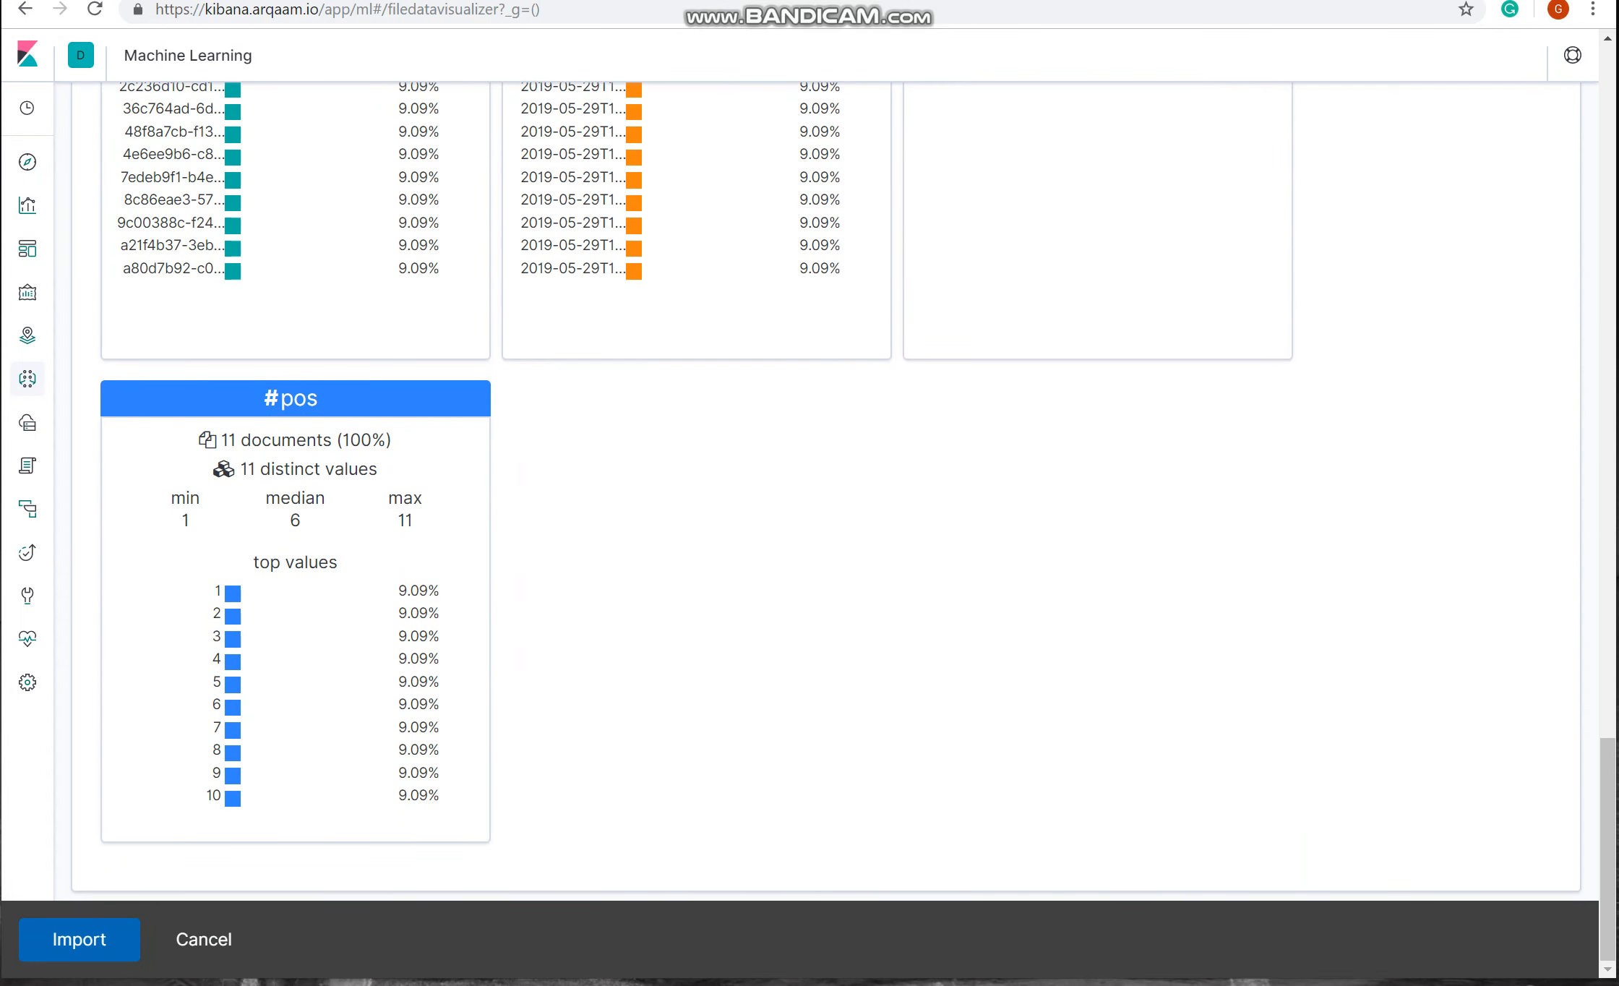
pyautogui.click(78, 938)
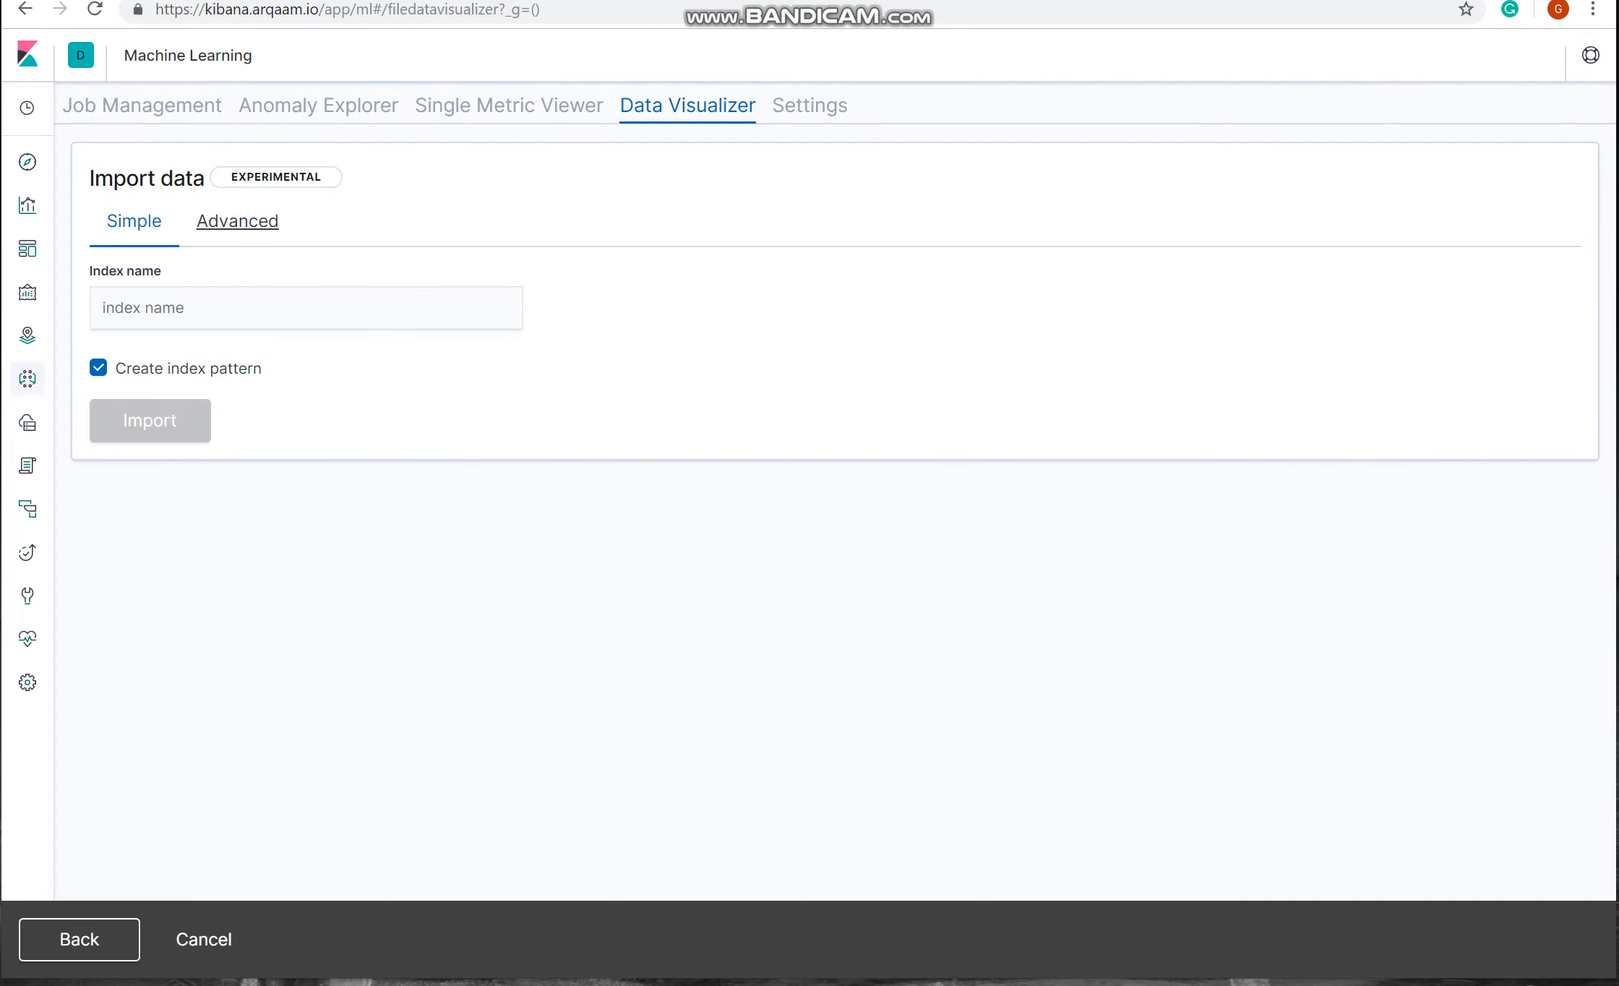
pyautogui.click(237, 220)
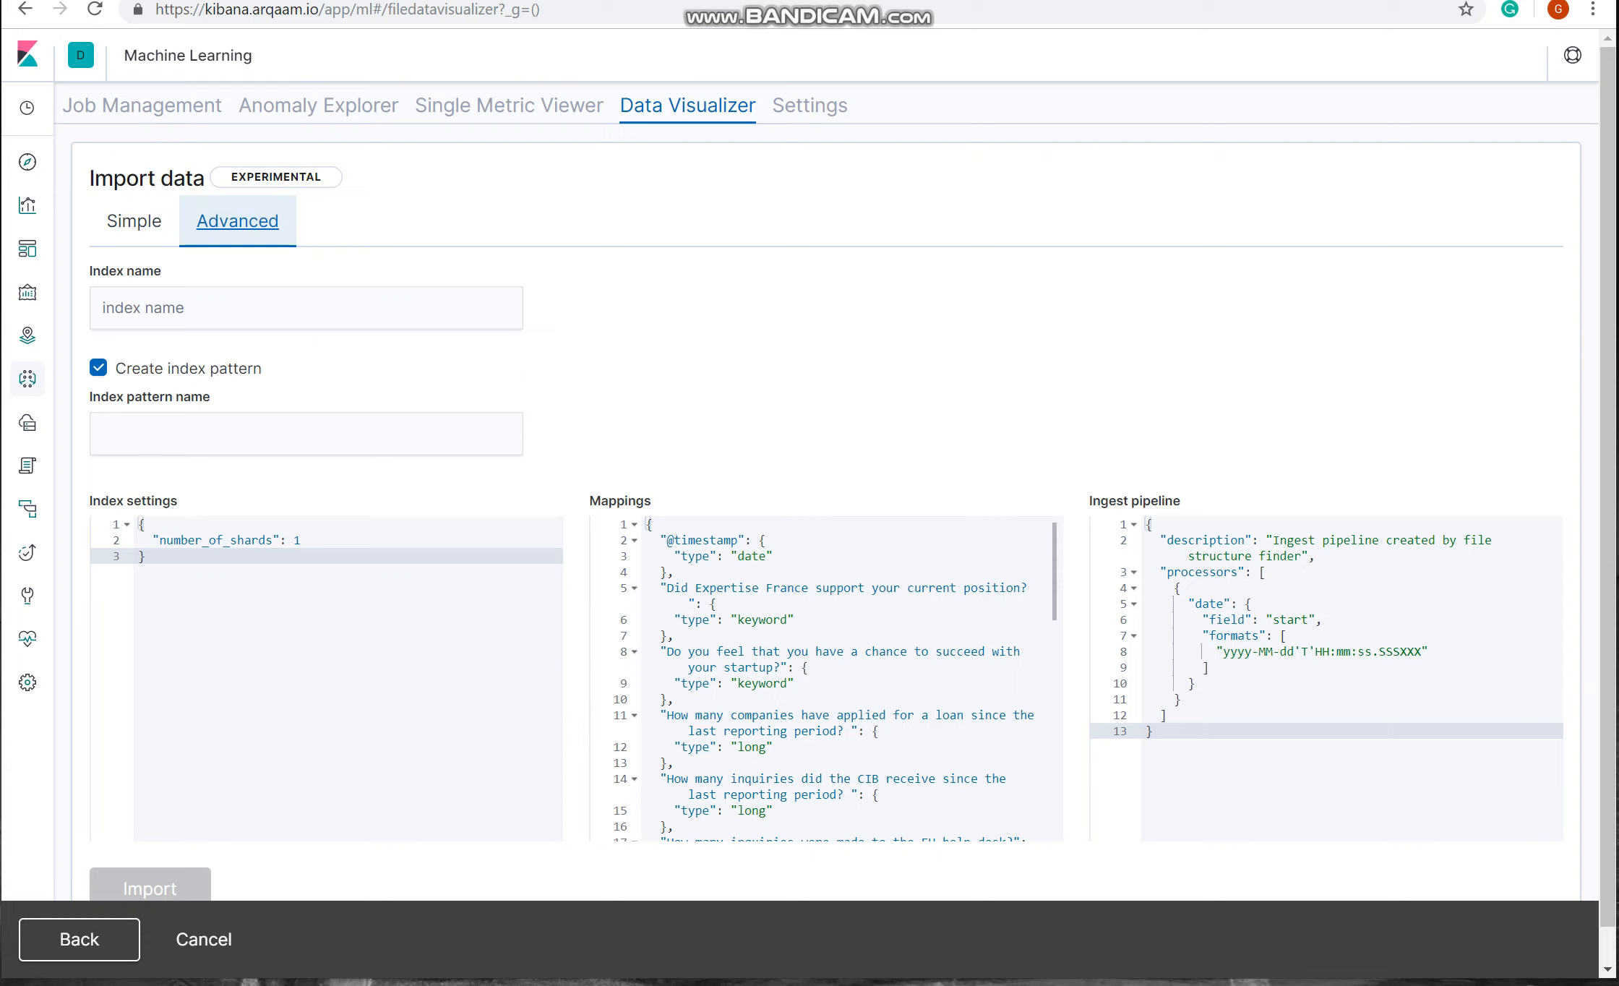
# Step: Examine the data types assigned to the survey questions in the mappings, such as keyword and long
pyautogui.scroll(-5, 824, 679)
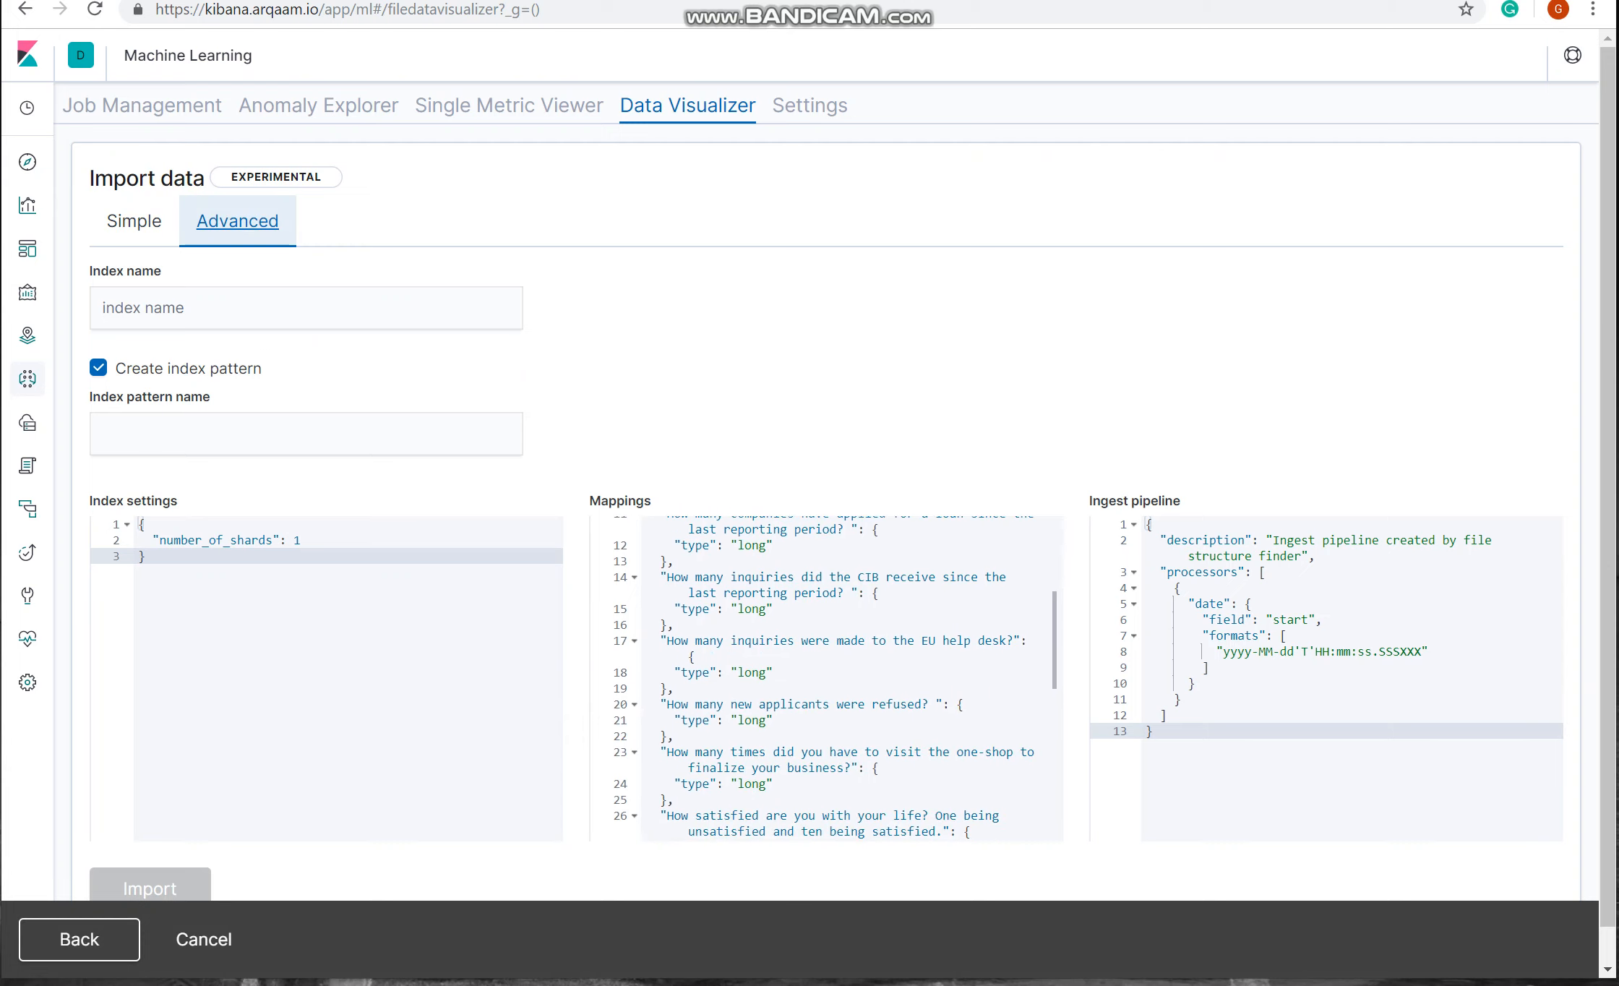
pyautogui.scroll(-5, 824, 679)
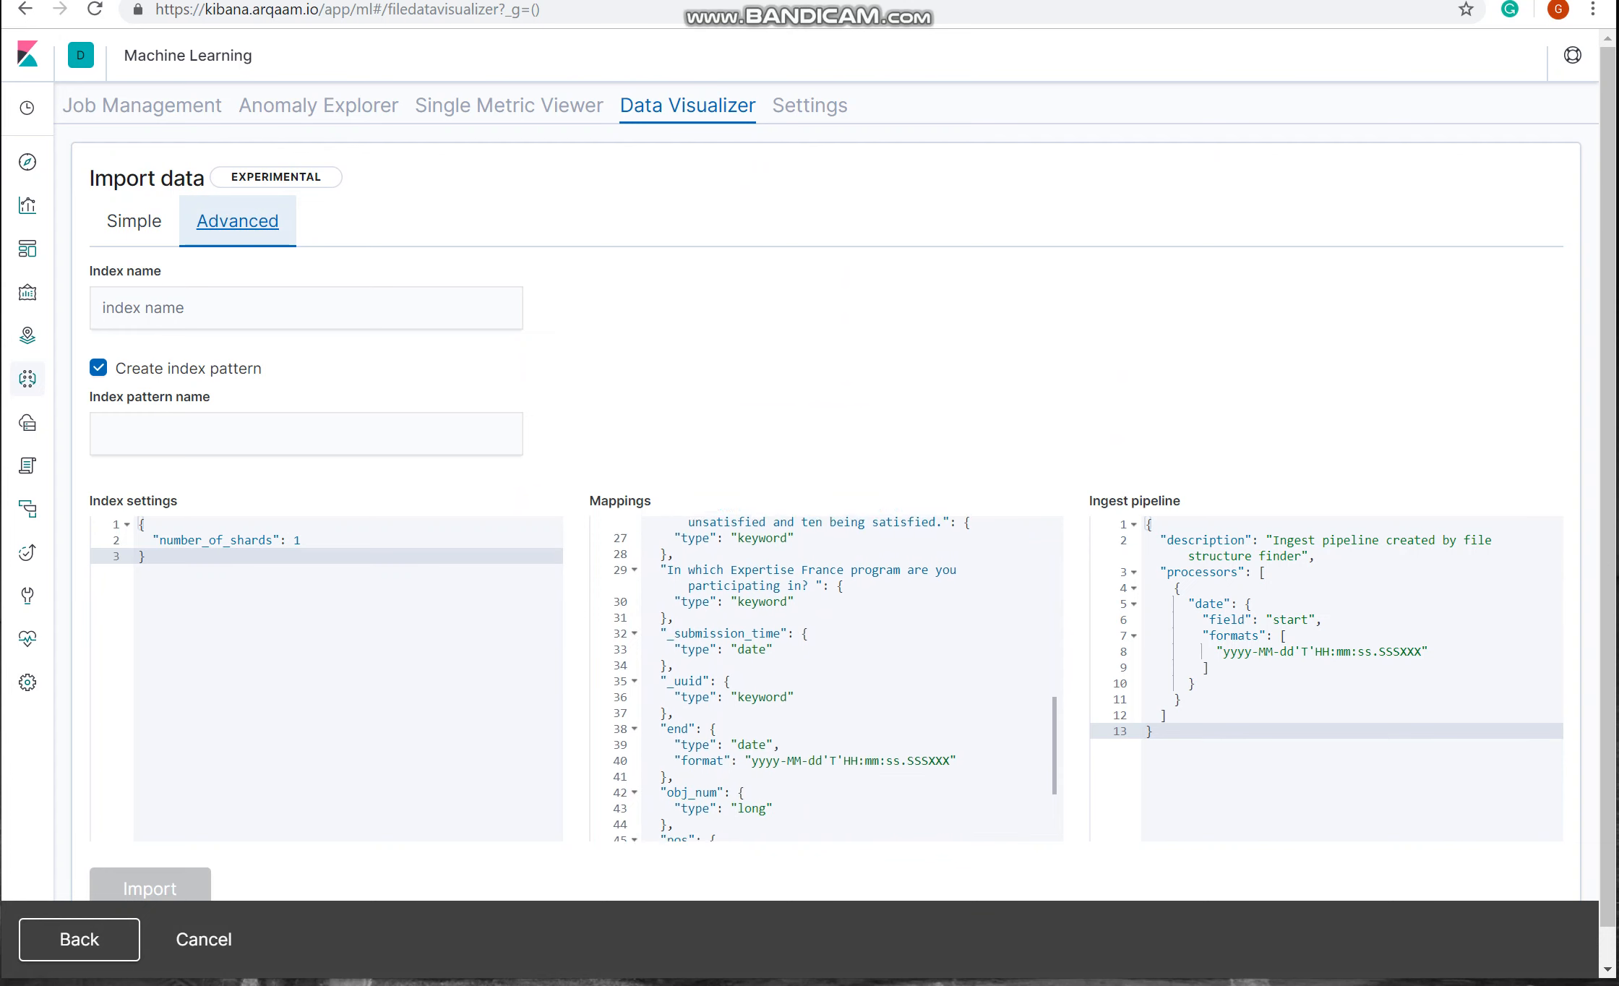
pyautogui.scroll(10, 824, 679)
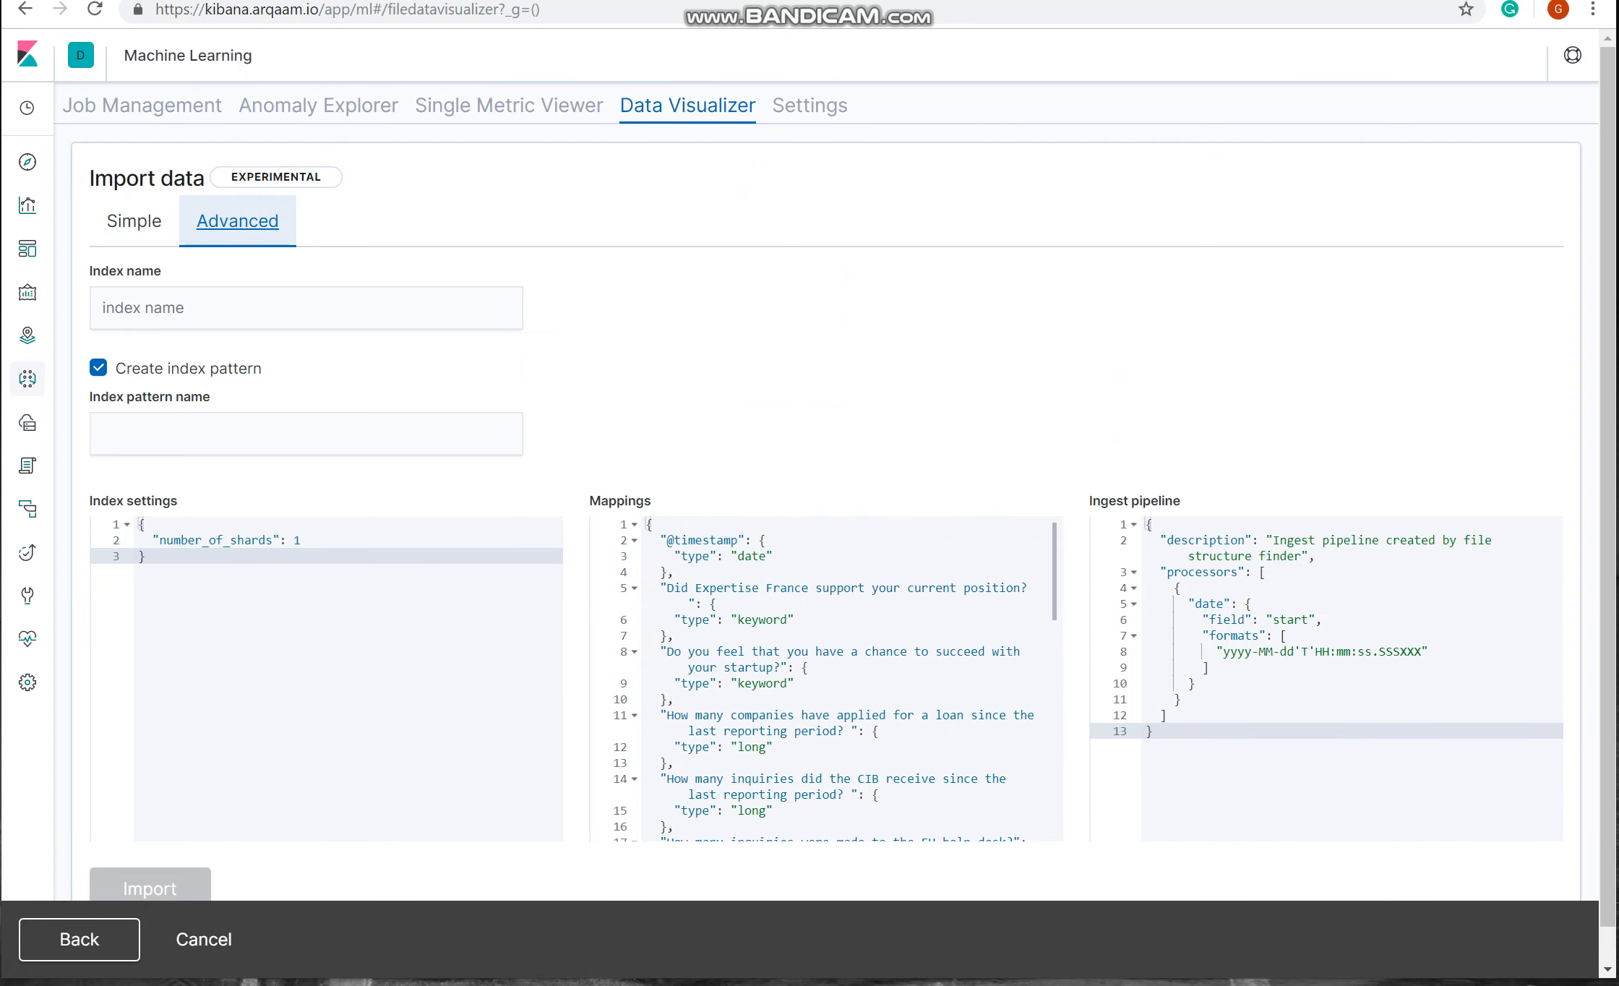
pyautogui.click(730, 619)
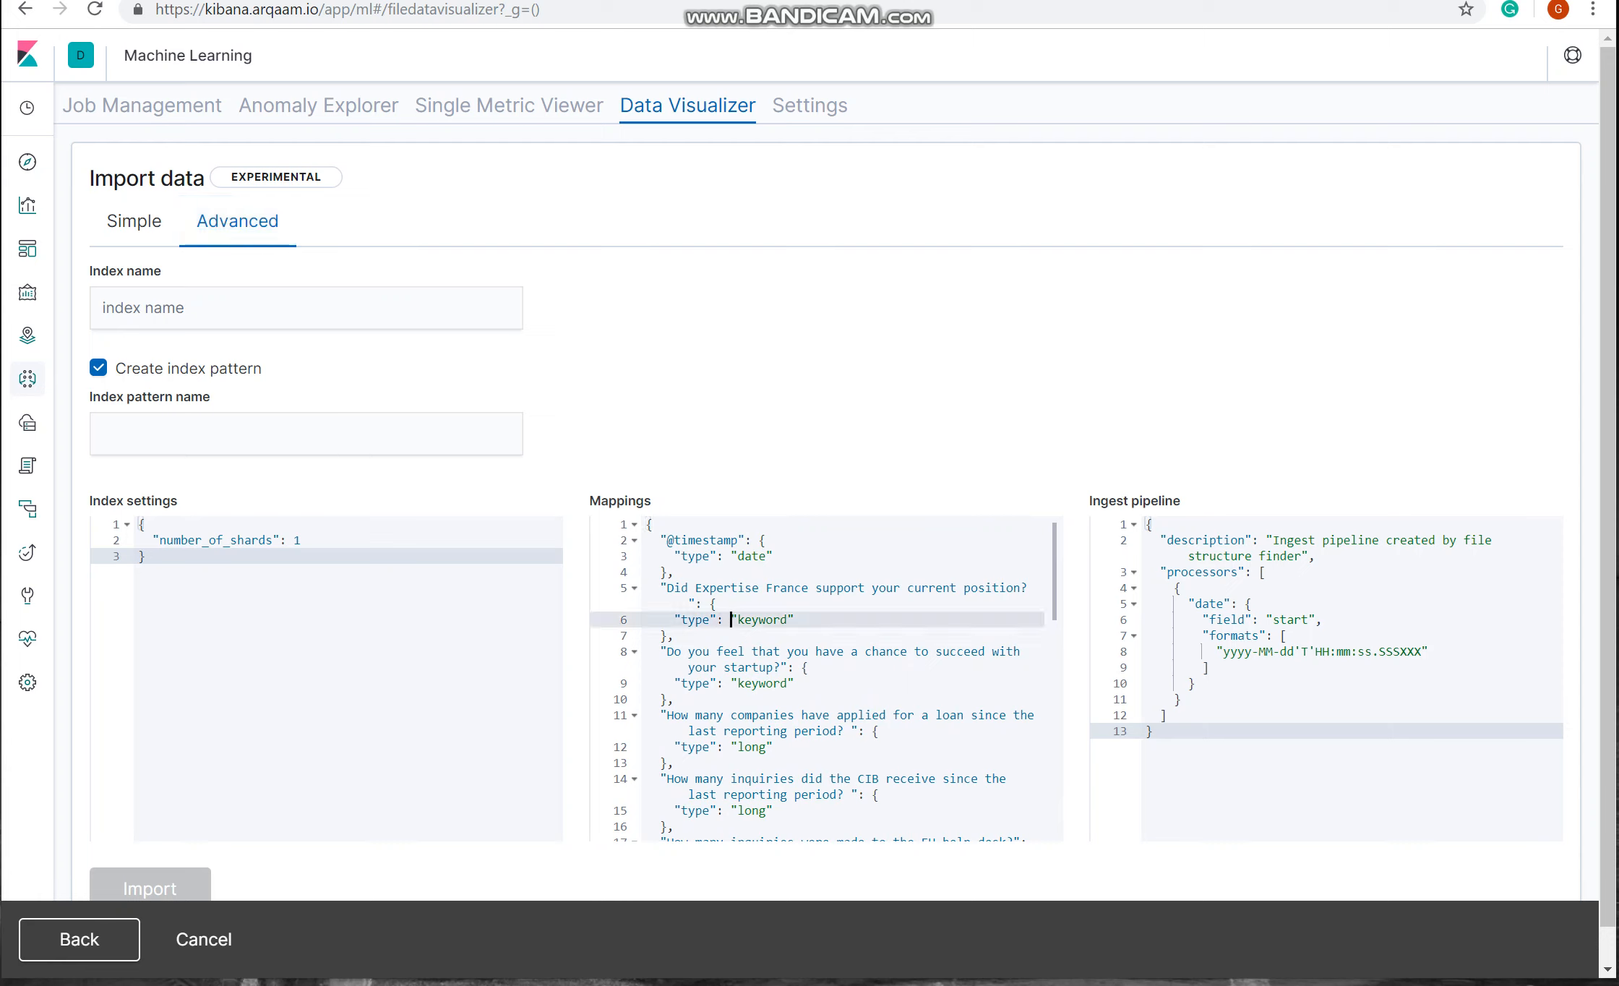
pyautogui.scroll(-2, 824, 679)
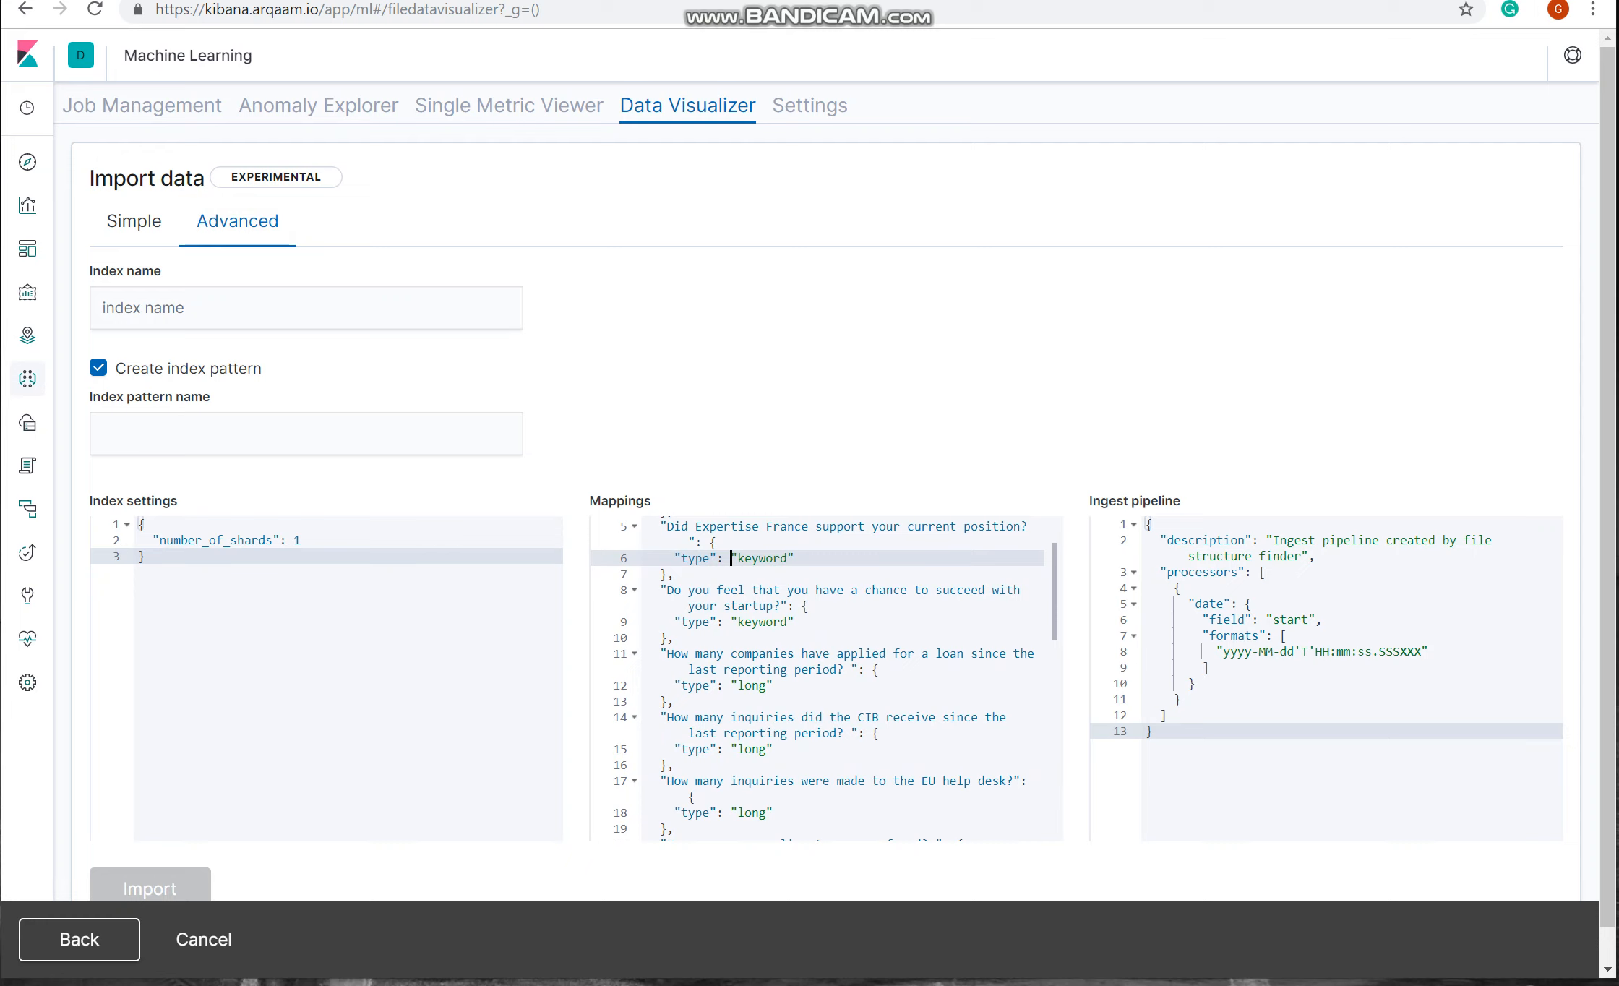
pyautogui.scroll(-2, 816, 679)
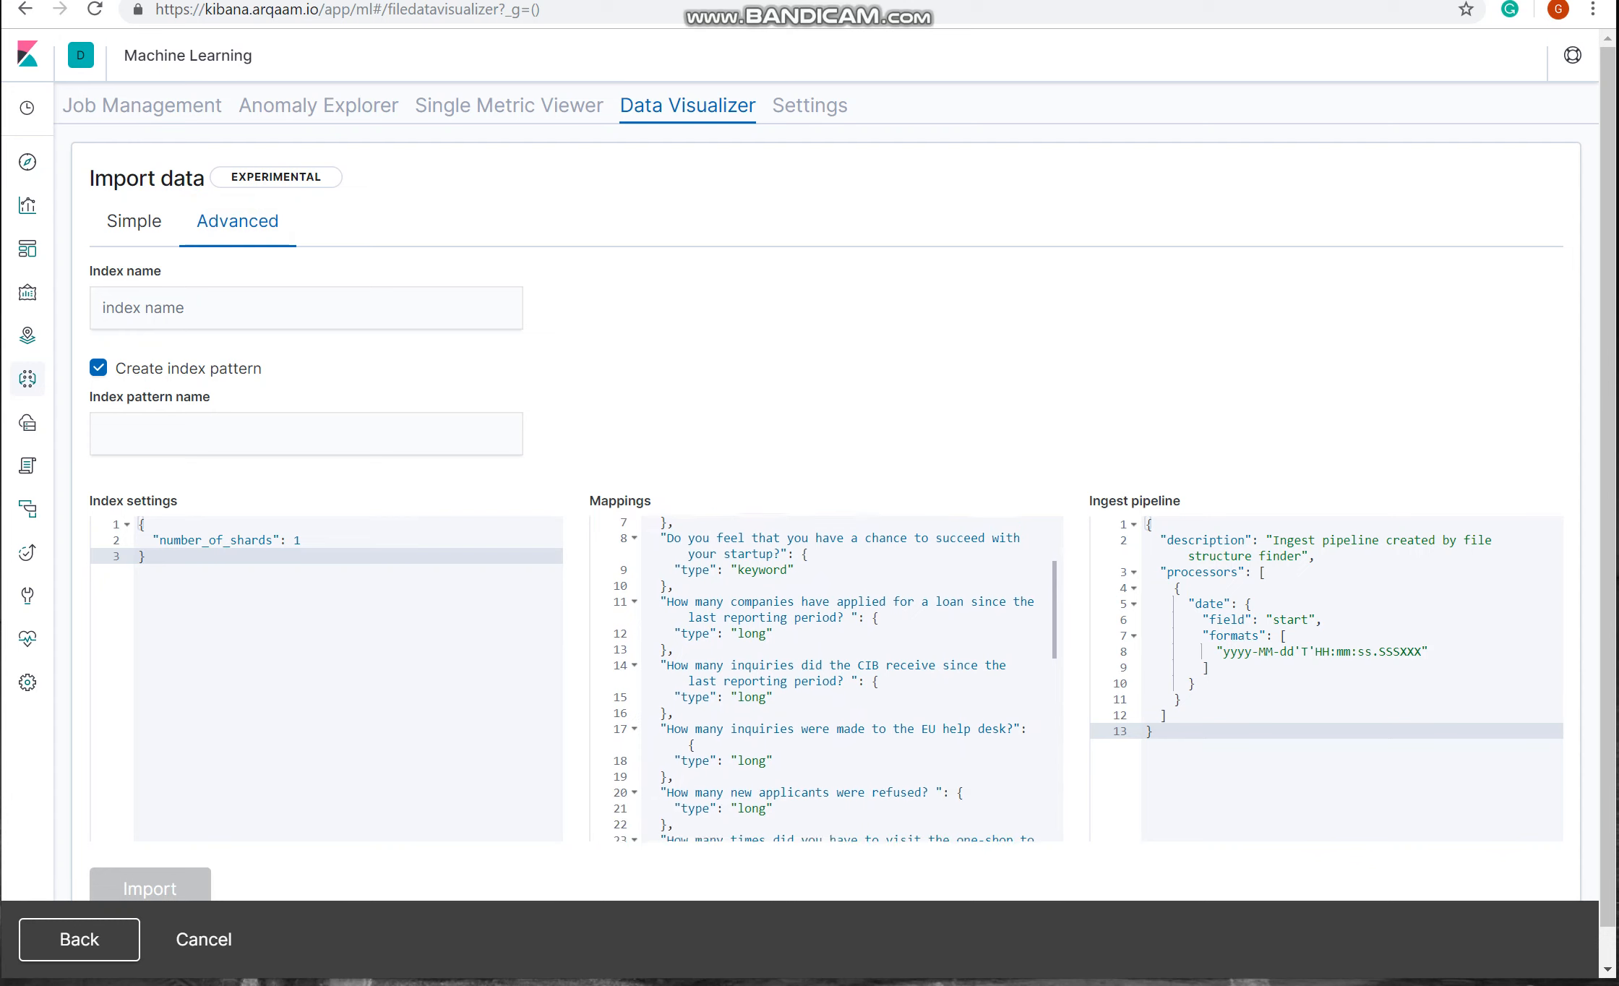
pyautogui.click(760, 631)
pyautogui.doubleClick(760, 631)
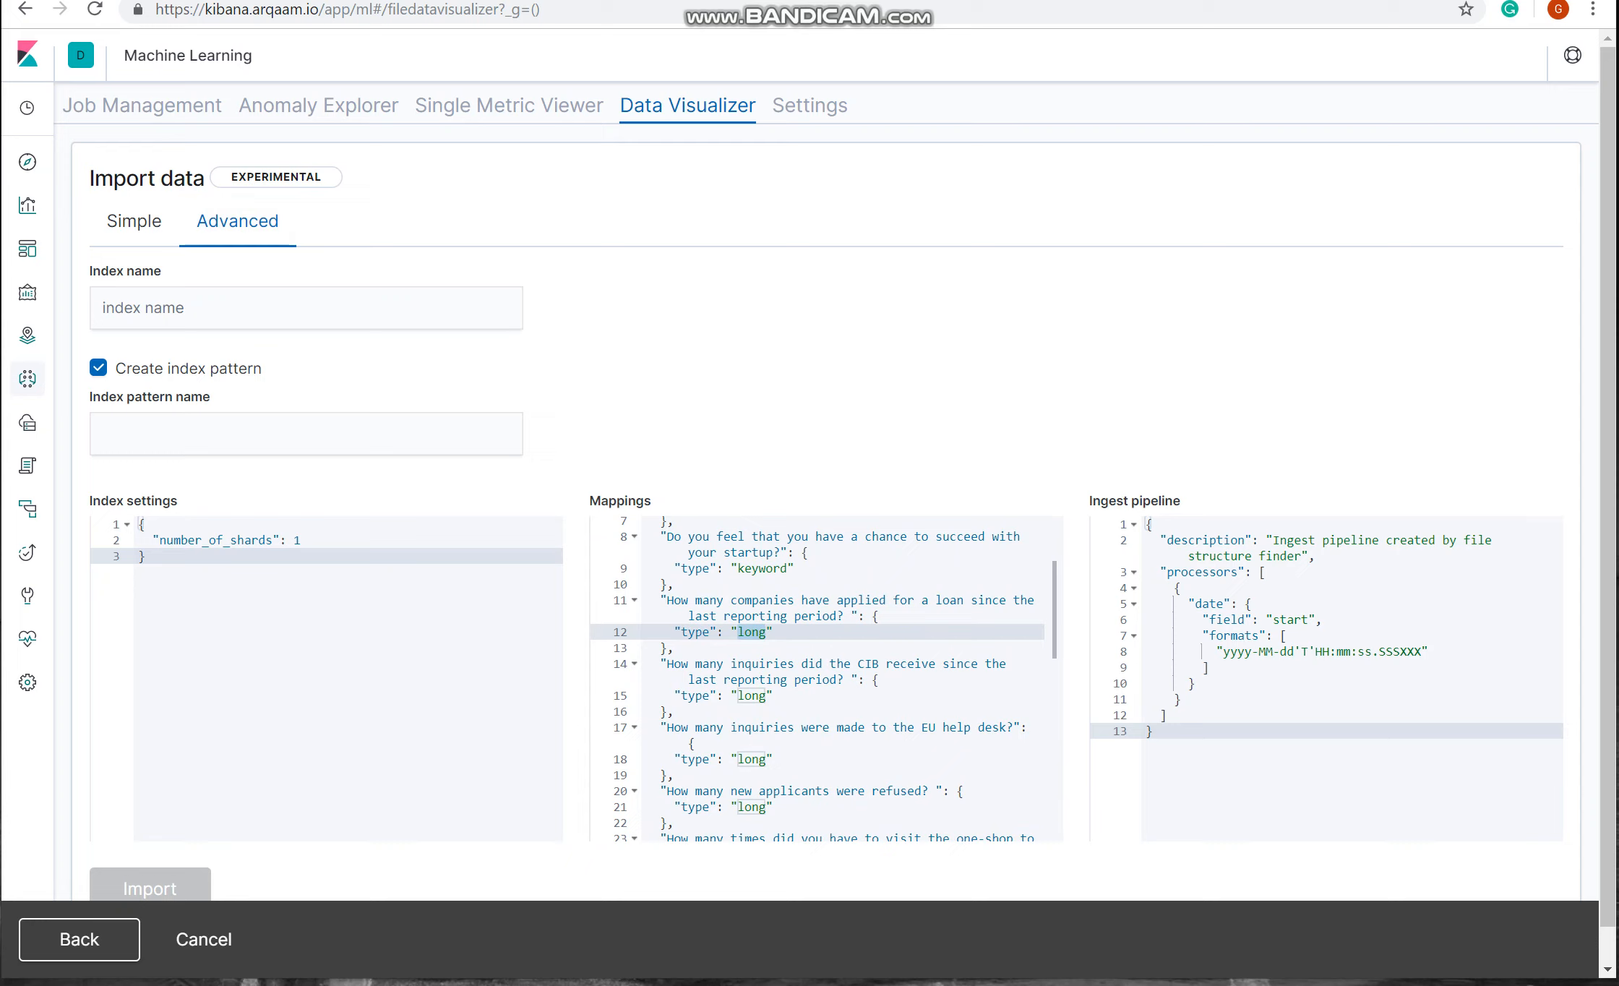
pyautogui.doubleClick(763, 569)
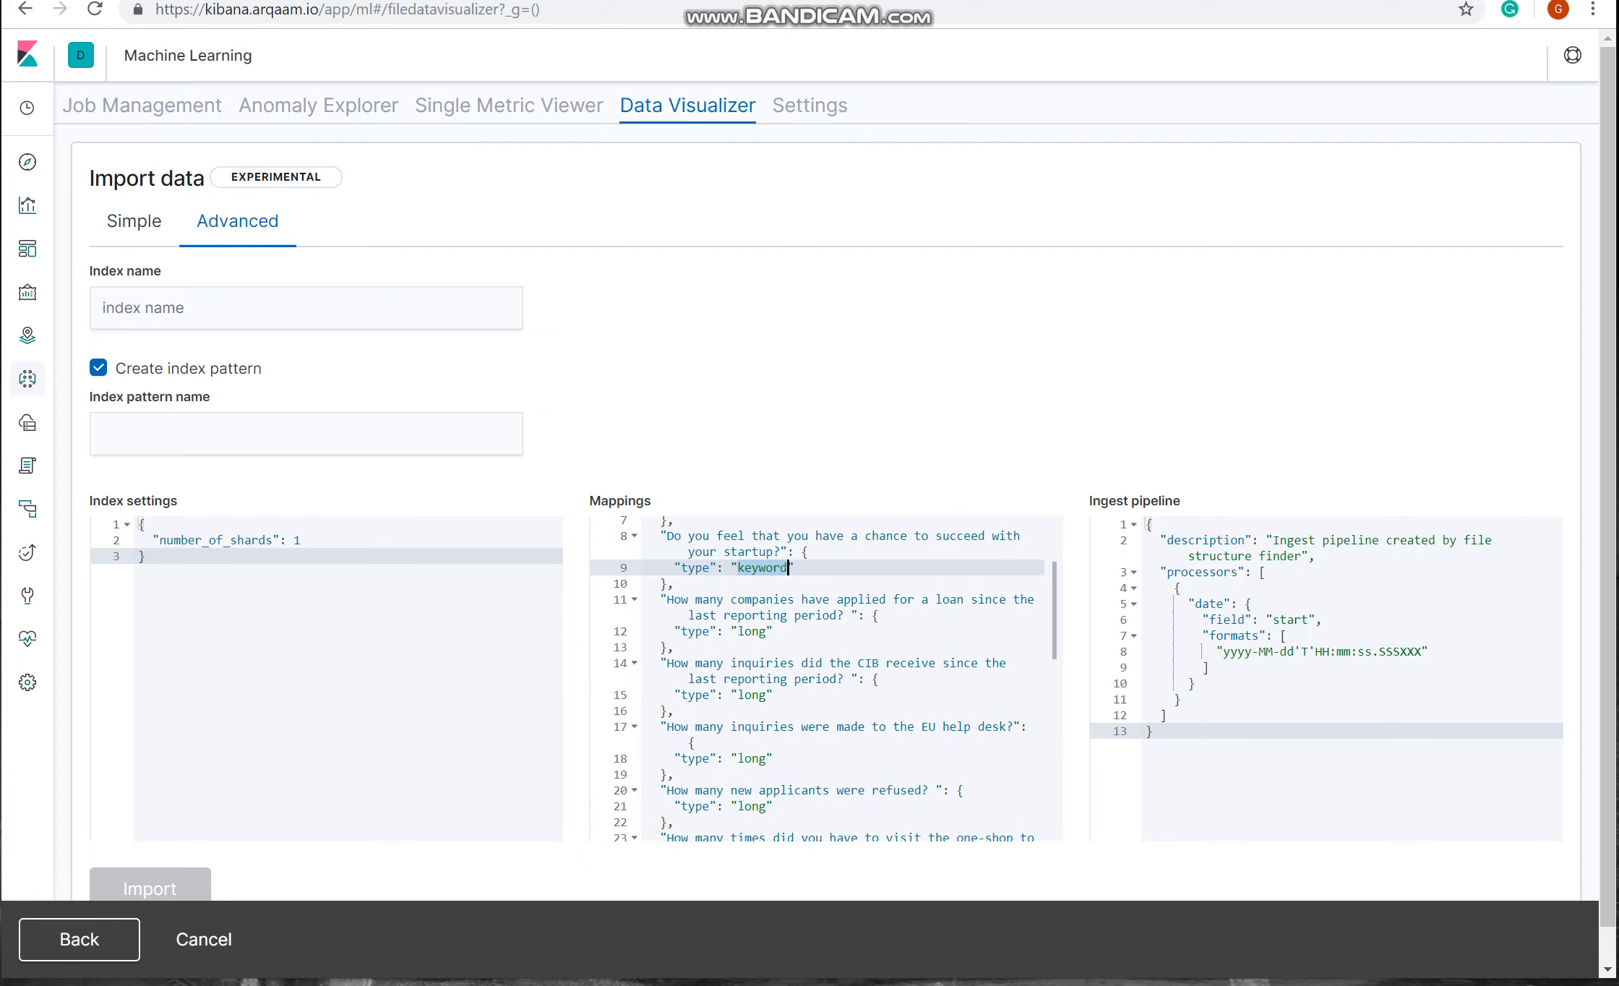
pyautogui.scroll(-1, 826, 448)
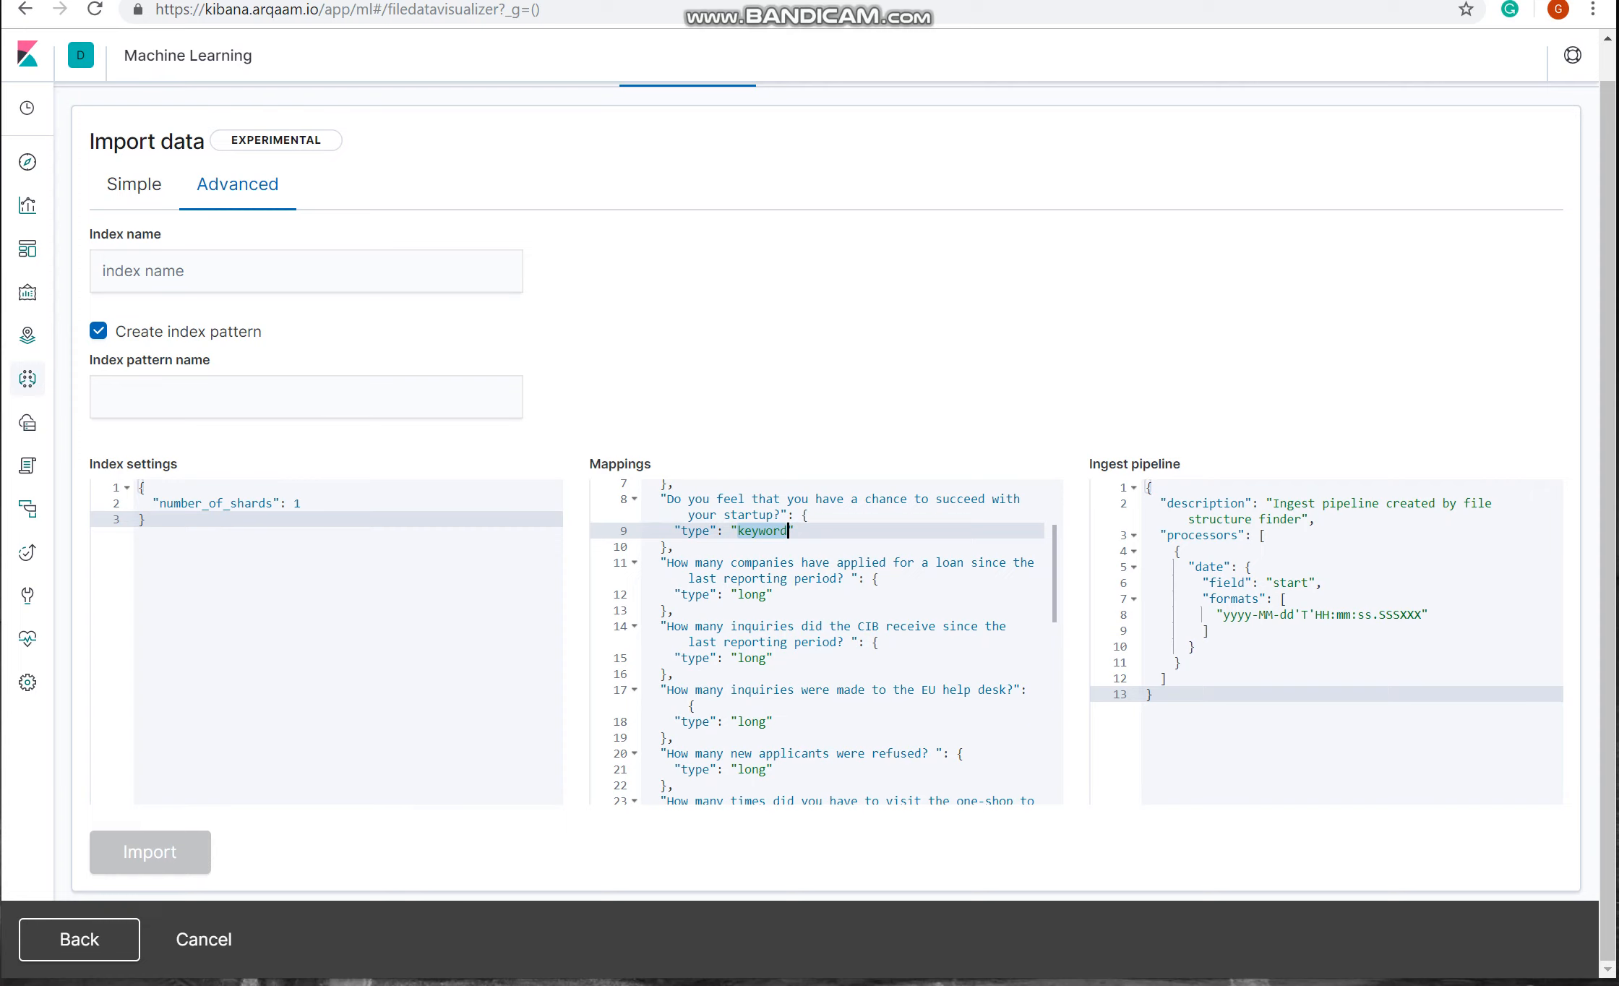
# Step: Name the index arqone and import the data with an index pattern created for it
pyautogui.click(305, 271)
pyautogui.write('arq')
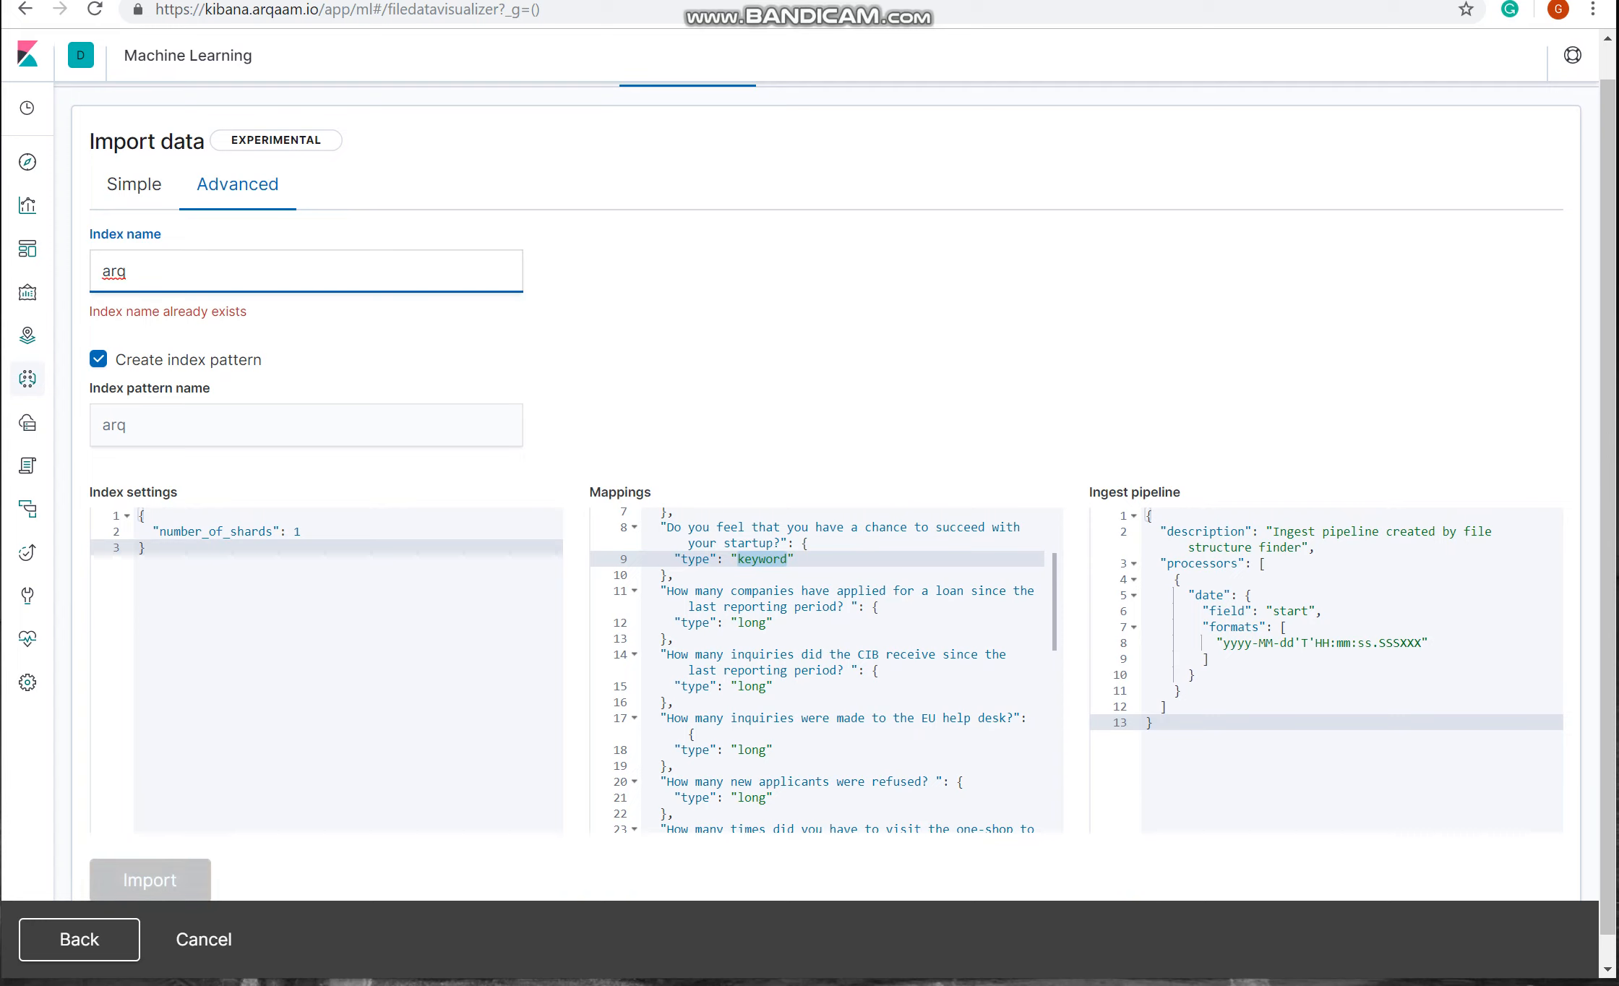
pyautogui.hotkey('ctrl', 'a')
pyautogui.write('arq')
pyautogui.write('one')
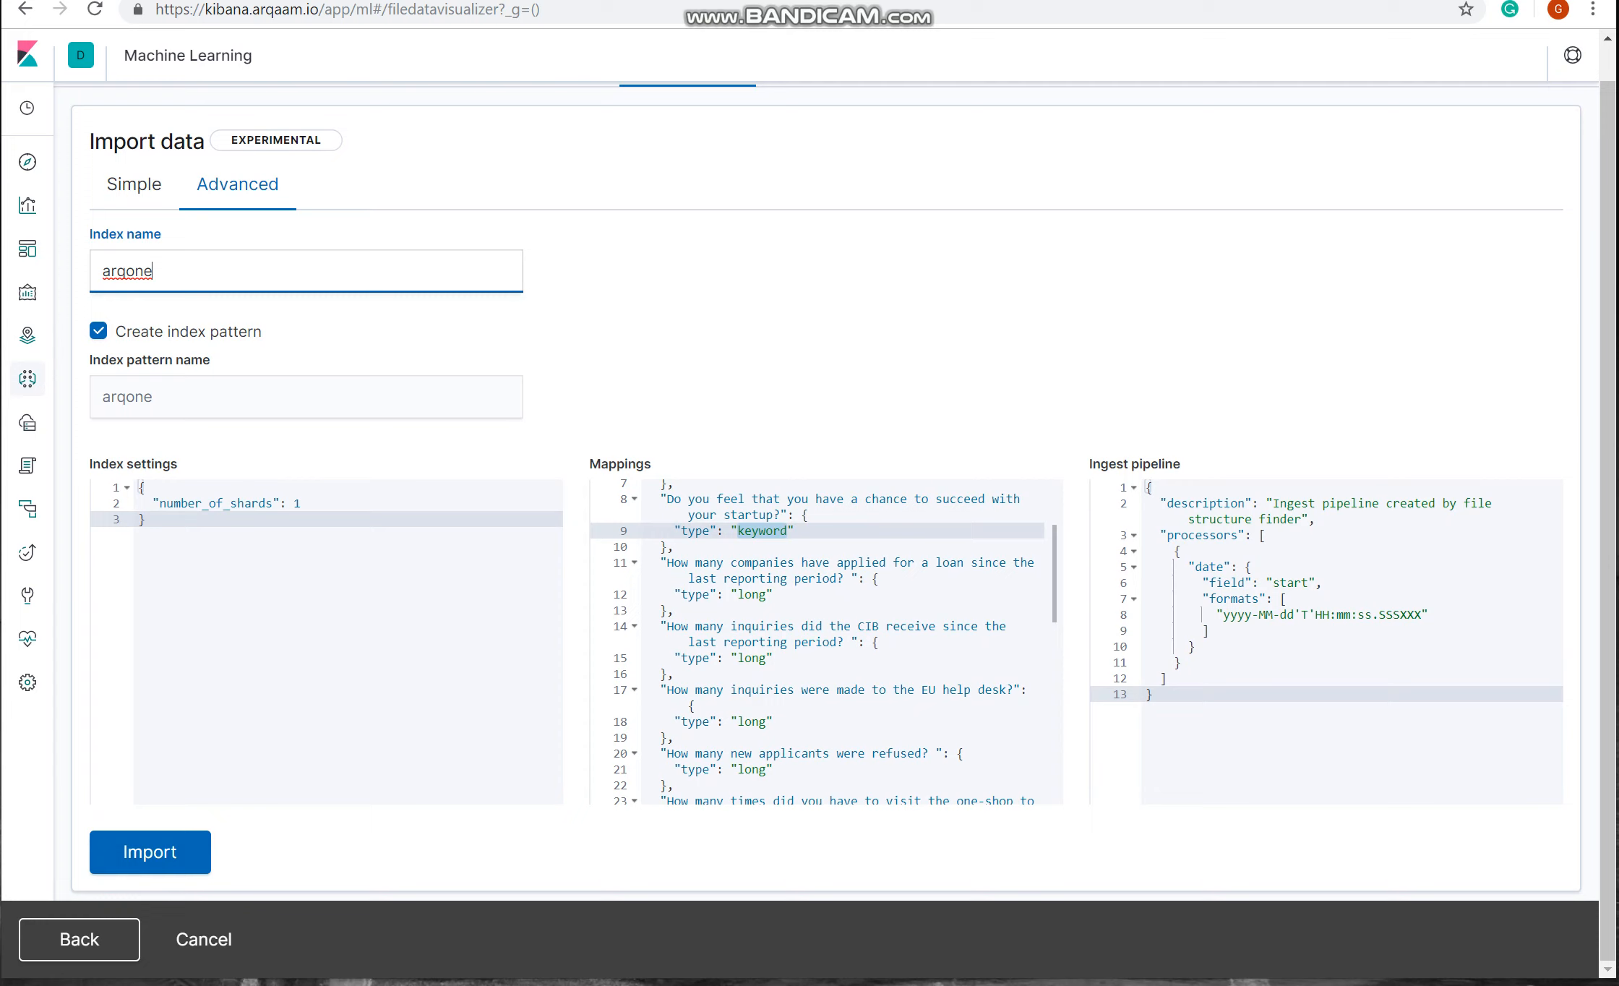
pyautogui.click(150, 851)
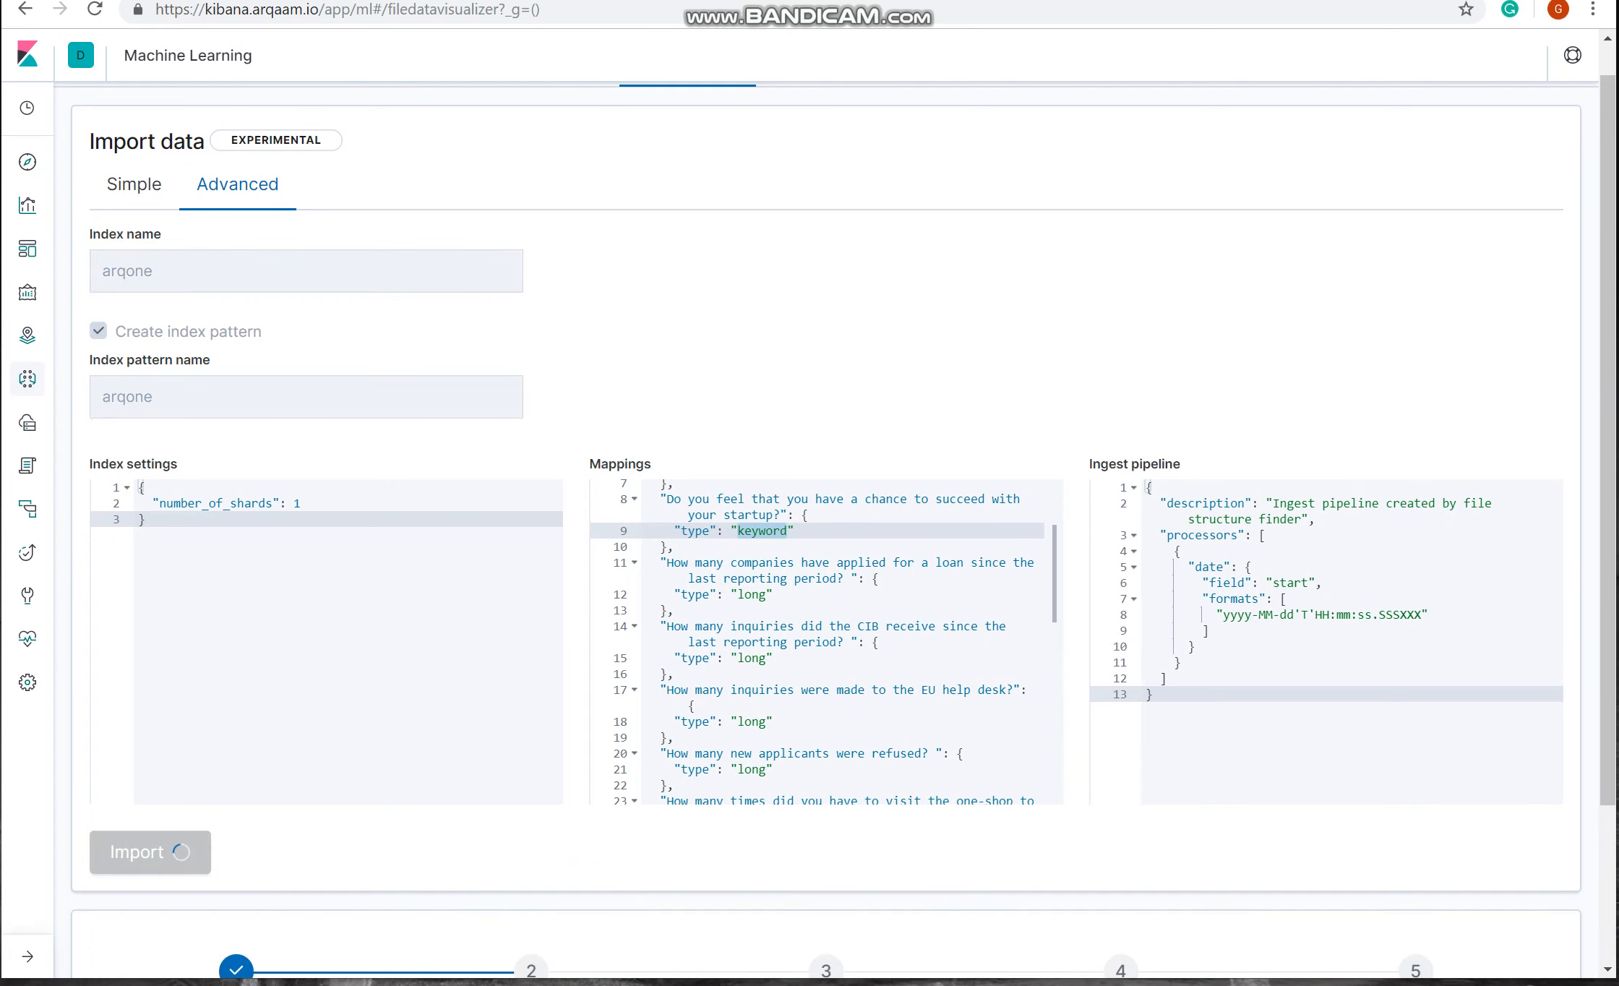
pyautogui.scroll(-3, 826, 531)
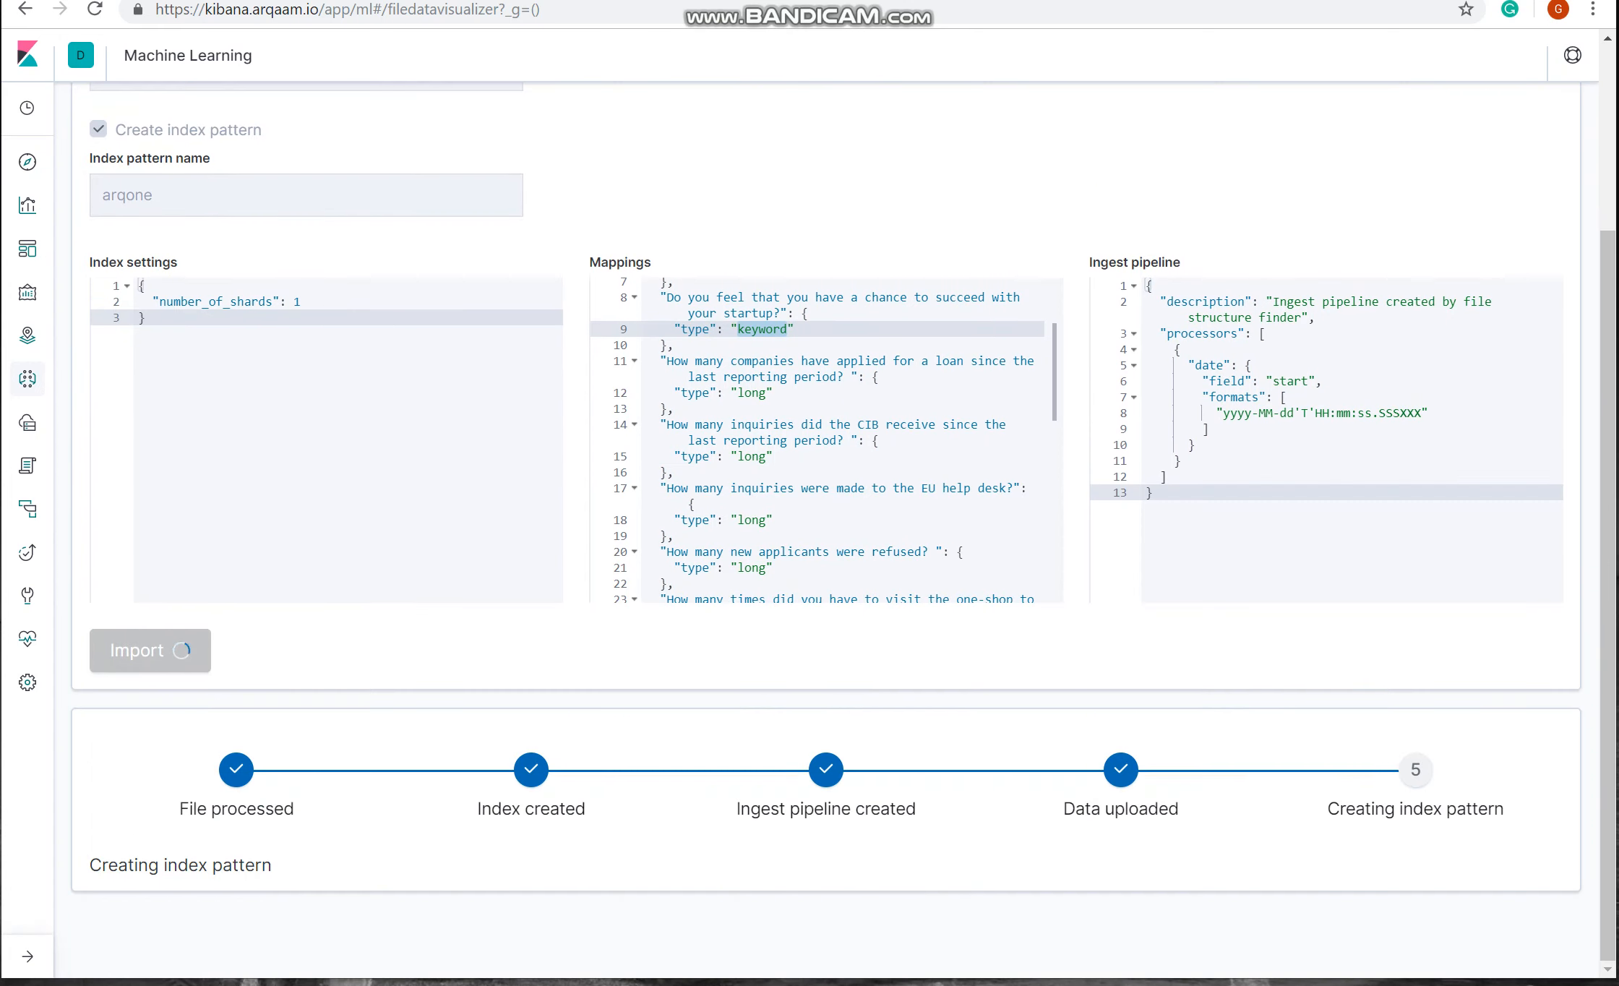
# Step: View the newly imported arqone index in Discover and look through its records and available fields
pyautogui.scroll(-5, 264, 831)
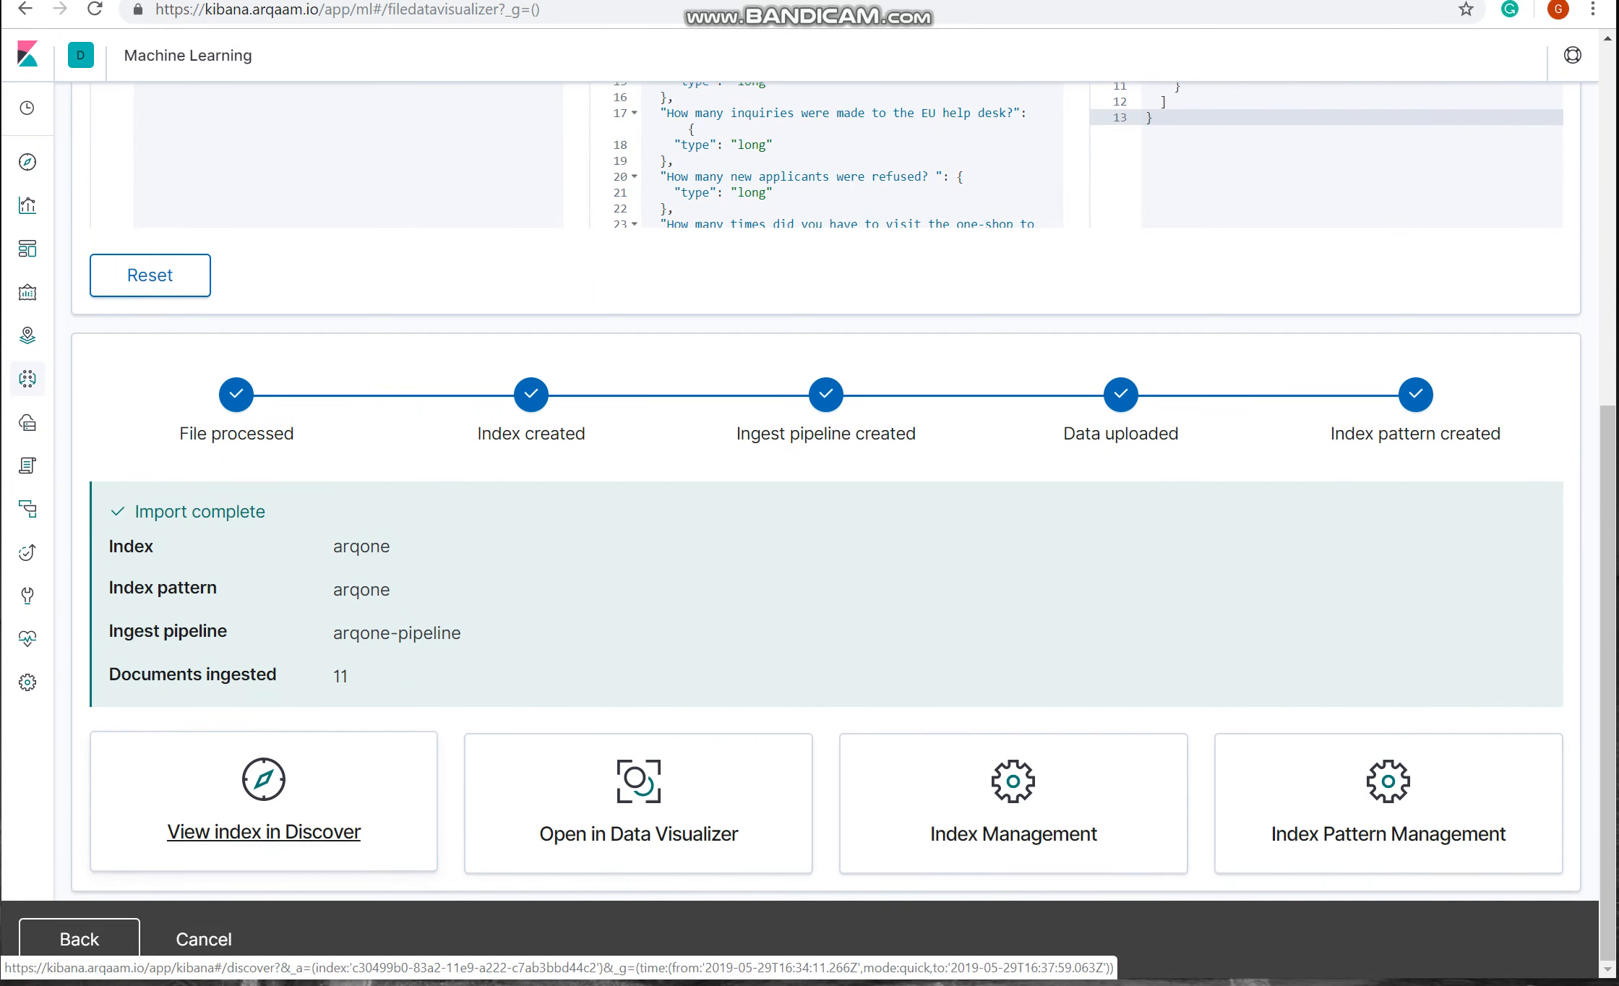
pyautogui.click(264, 831)
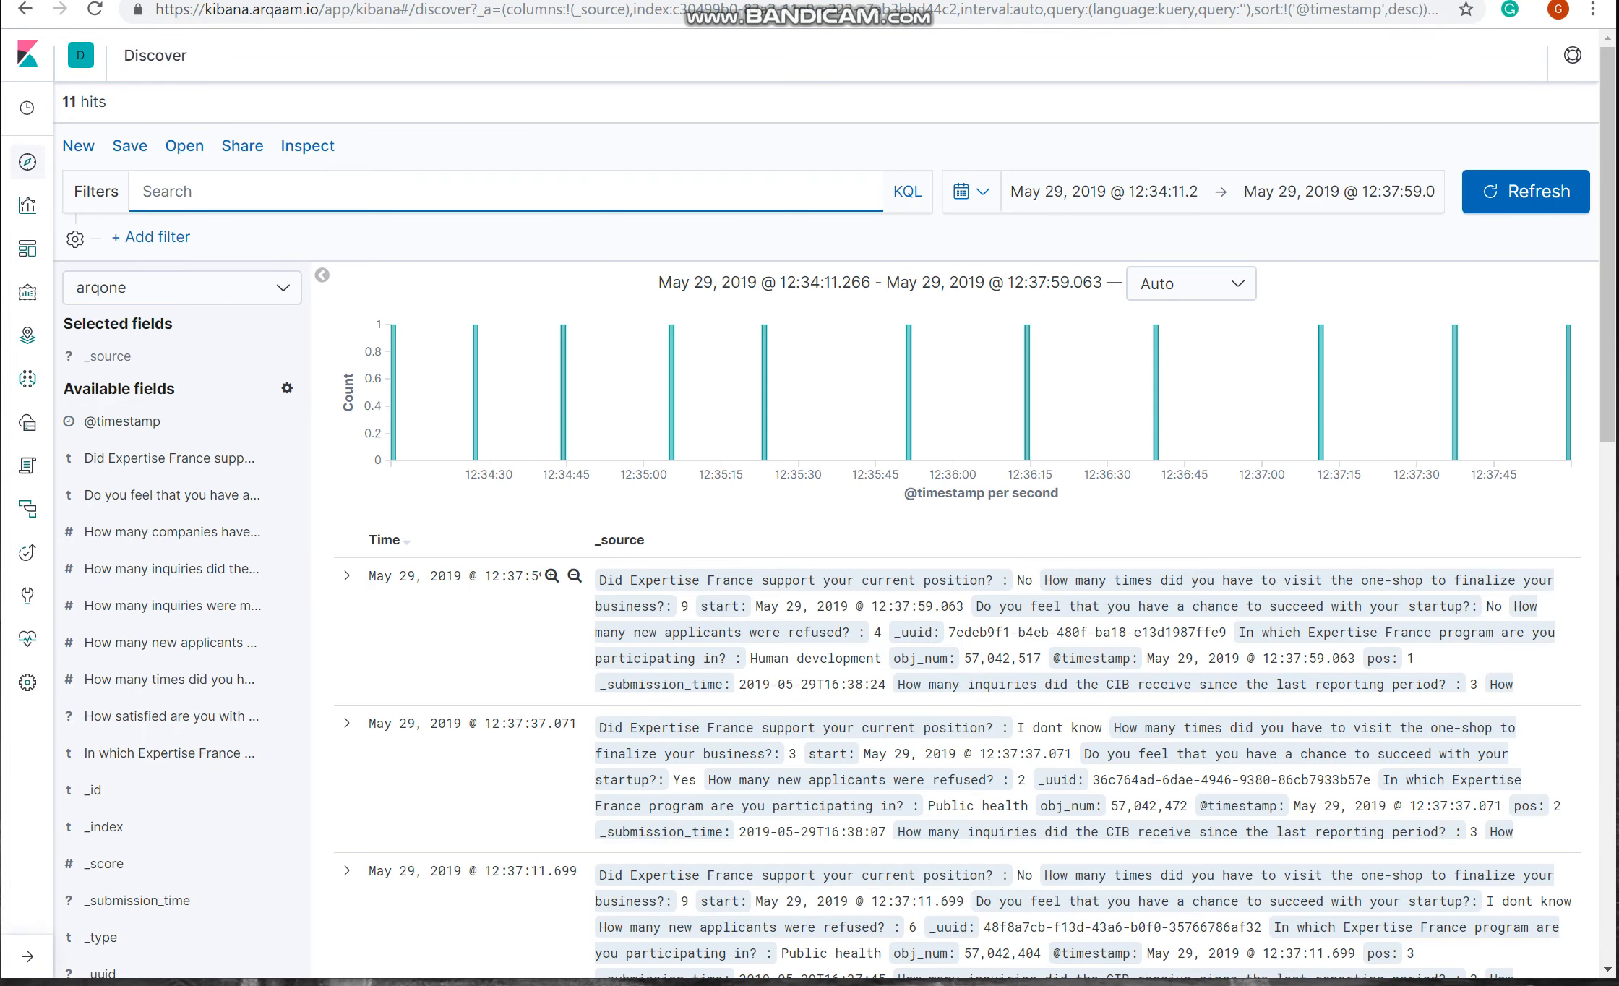
pyautogui.scroll(-4, 506, 515)
pyautogui.scroll(-2, 498, 571)
pyautogui.scroll(4, 498, 571)
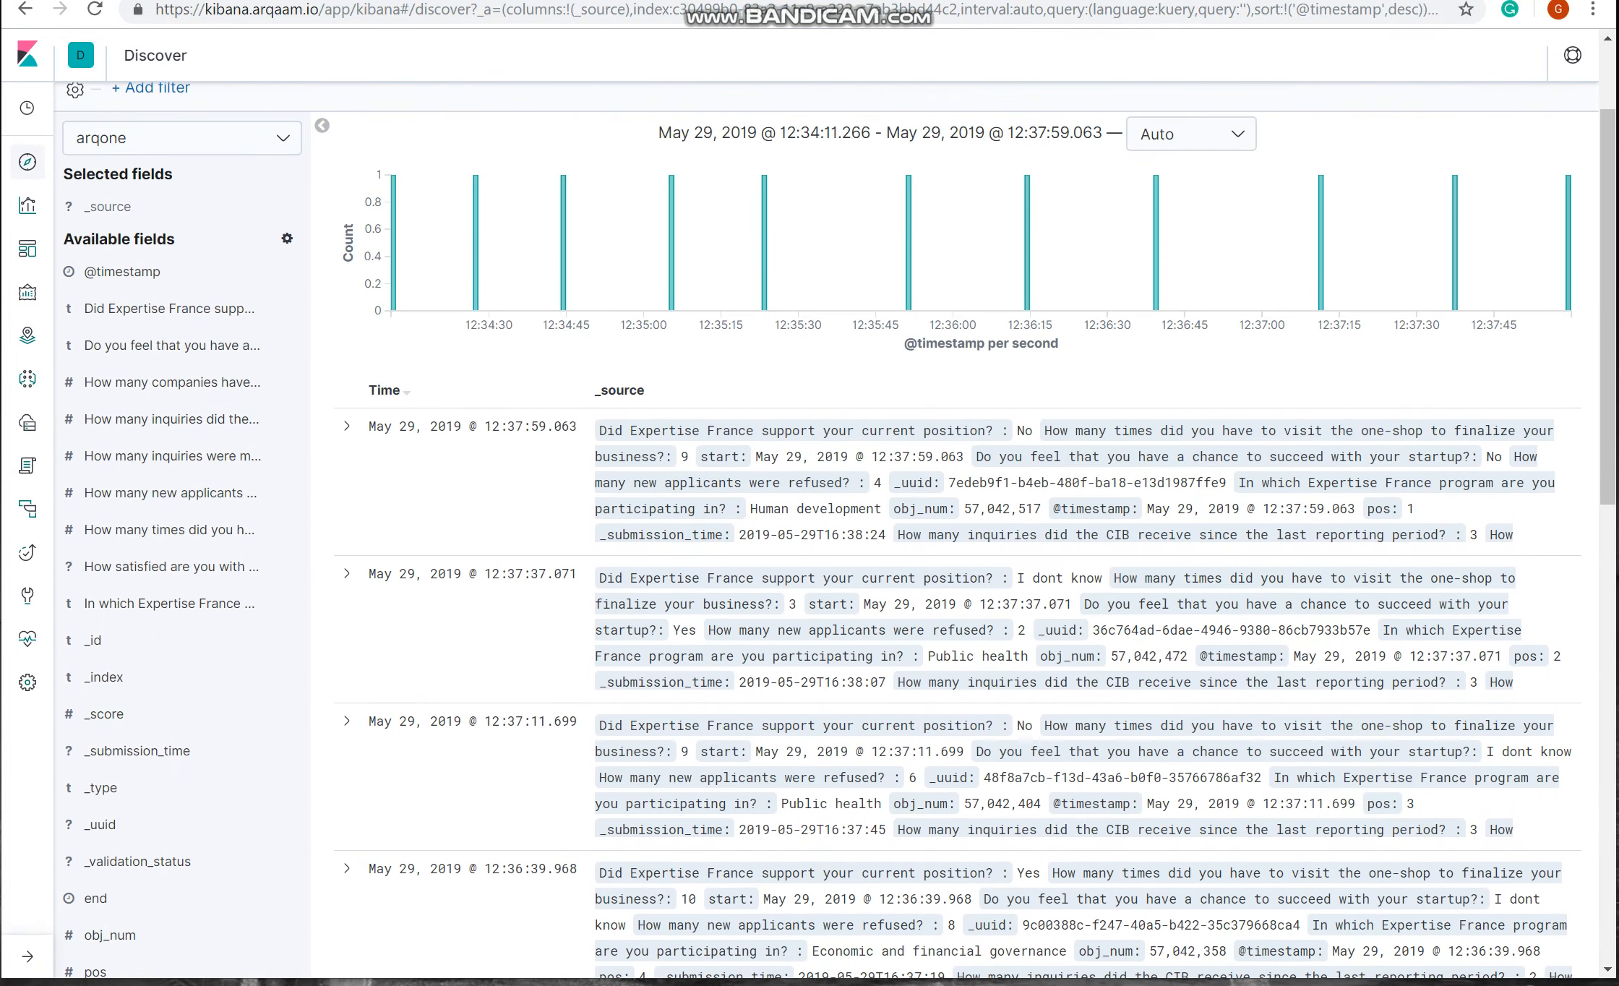
# Step: Visualize the field "How many new applicants were refused?" as a bar chart with its X-axis terms in ascending order
pyautogui.click(166, 493)
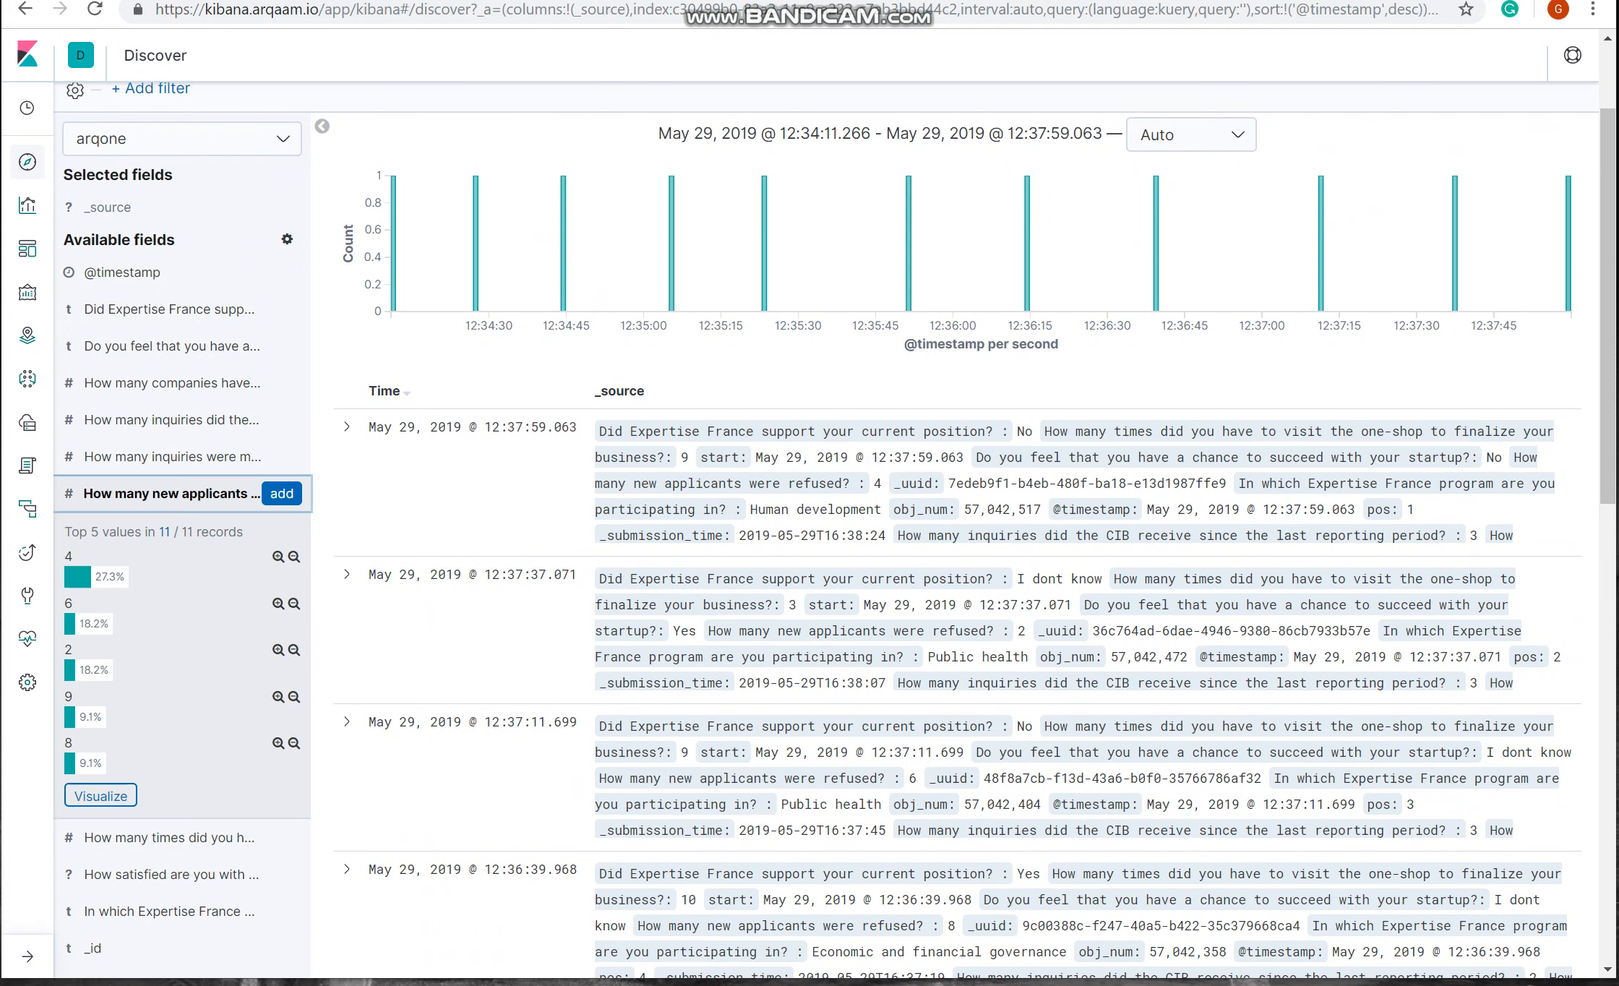
pyautogui.click(100, 796)
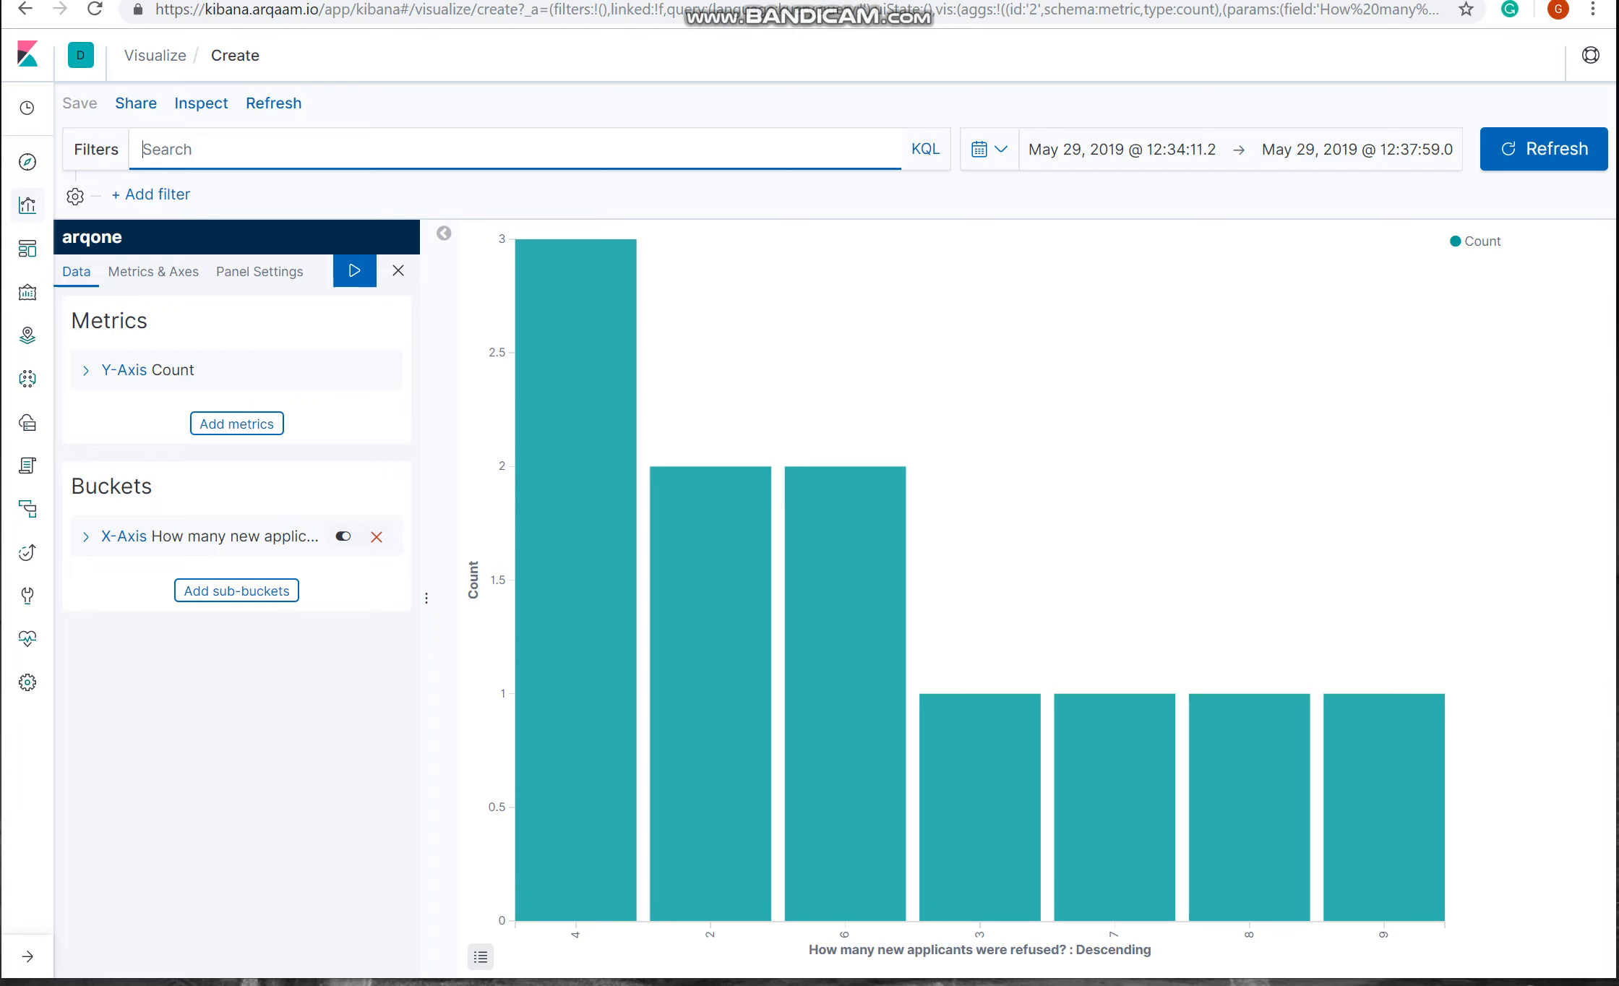
pyautogui.click(142, 149)
pyautogui.click(86, 537)
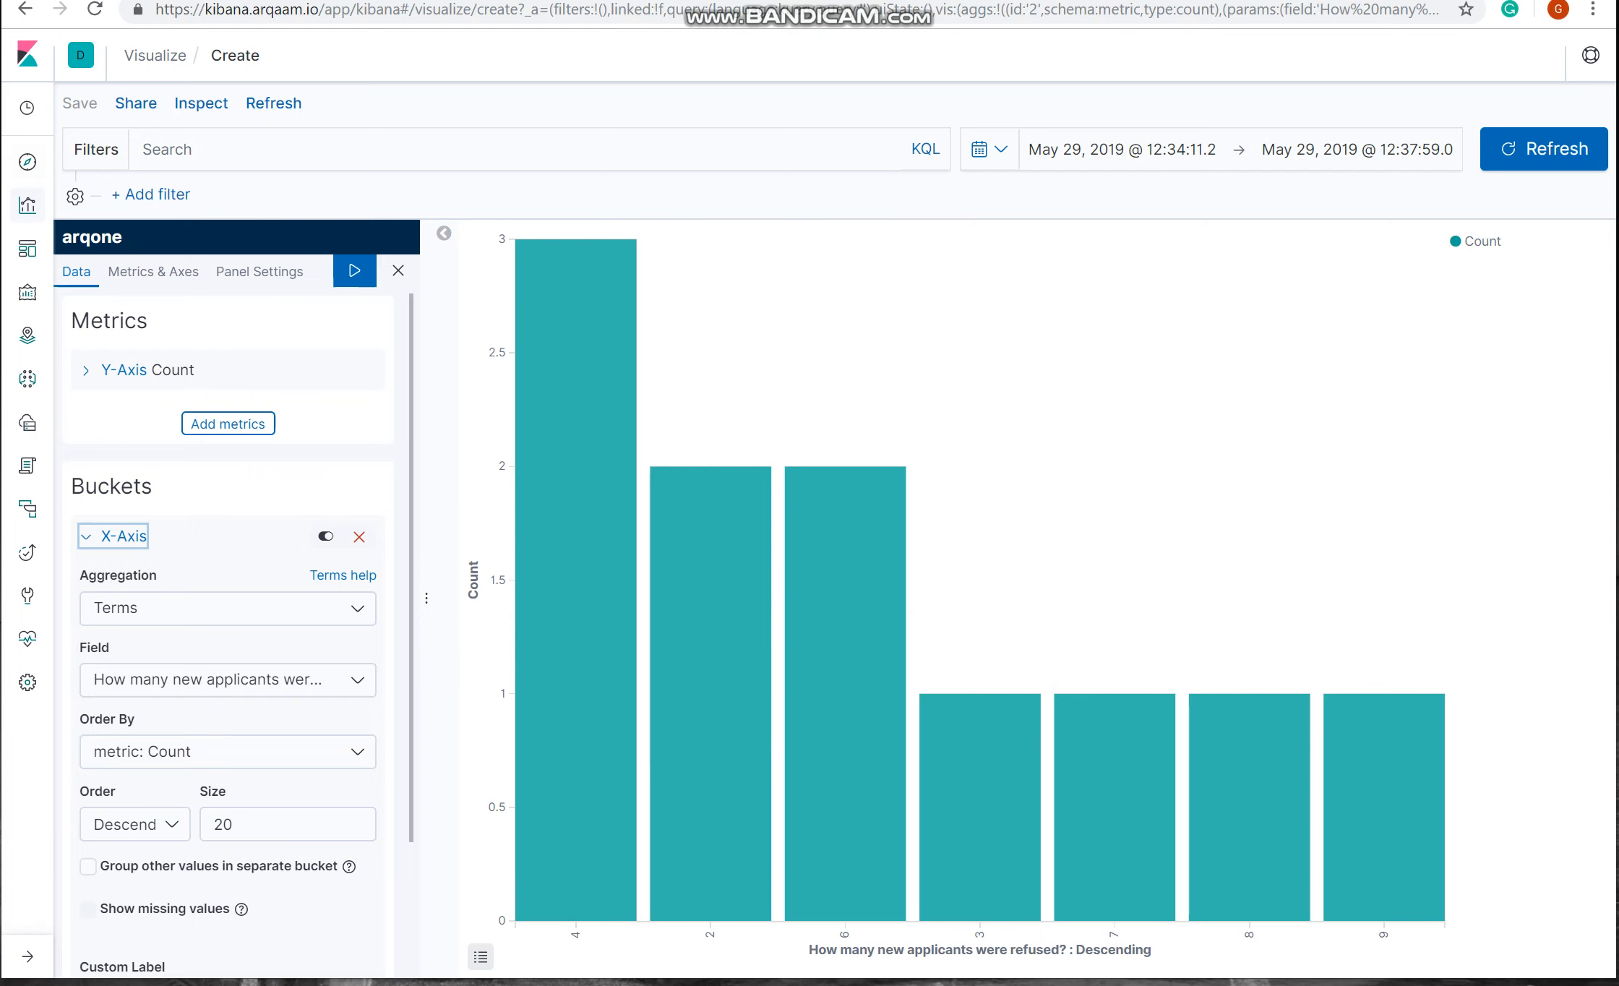
pyautogui.scroll(-2, 228, 650)
pyautogui.click(135, 679)
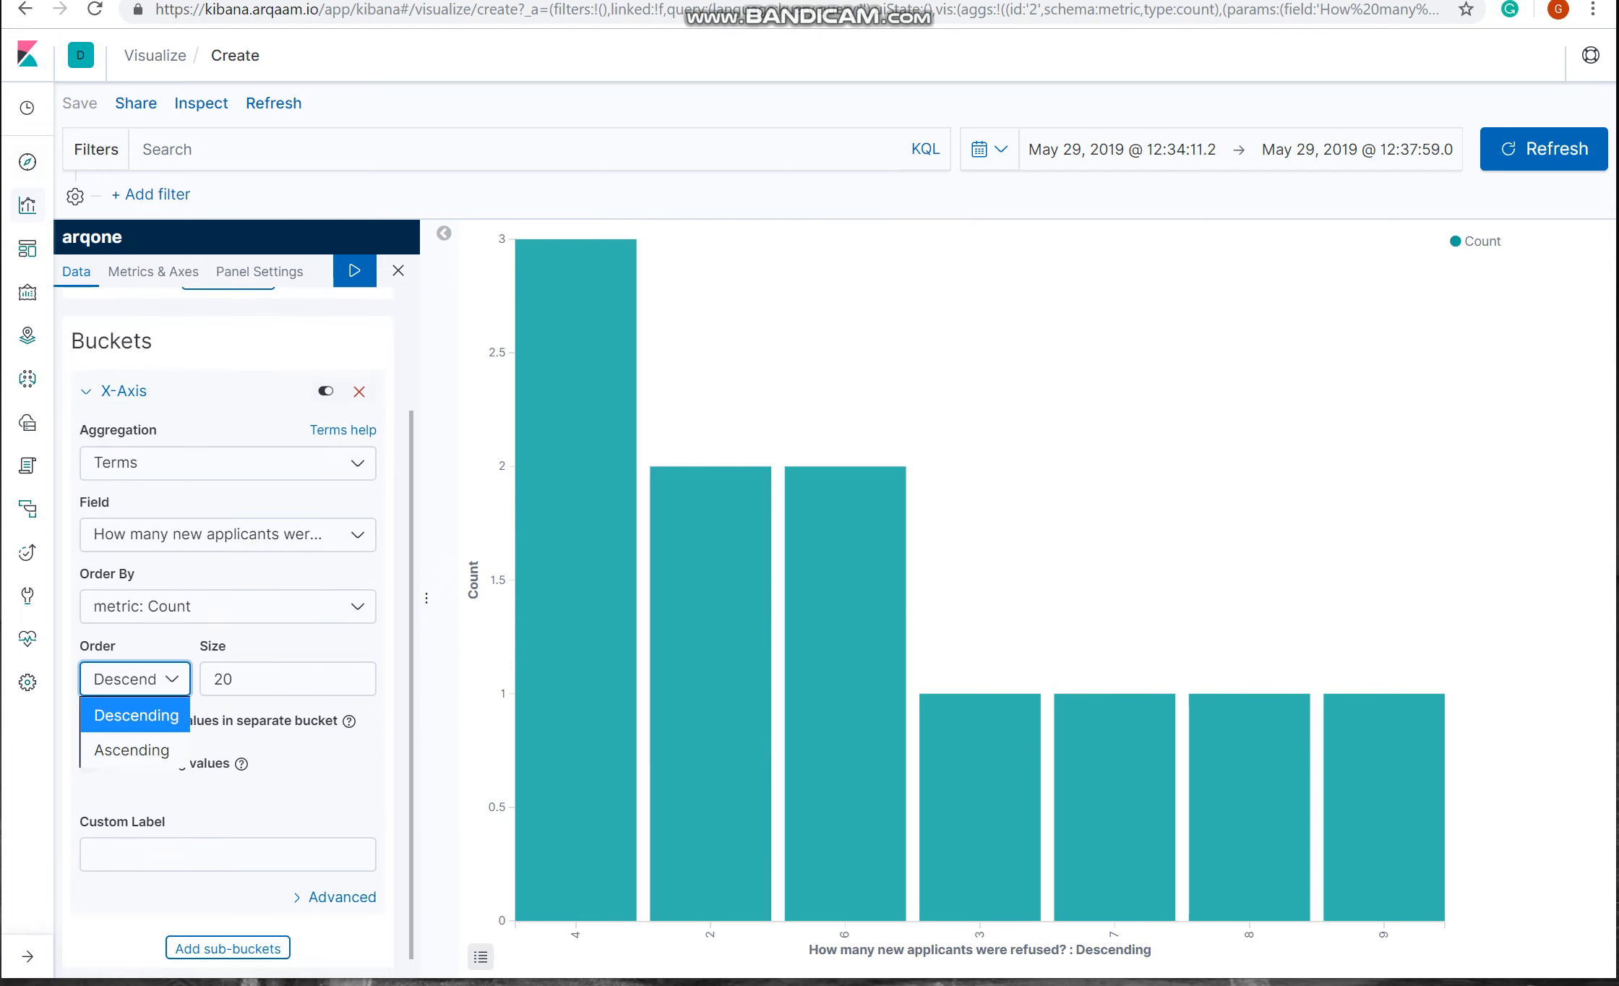
pyautogui.click(135, 750)
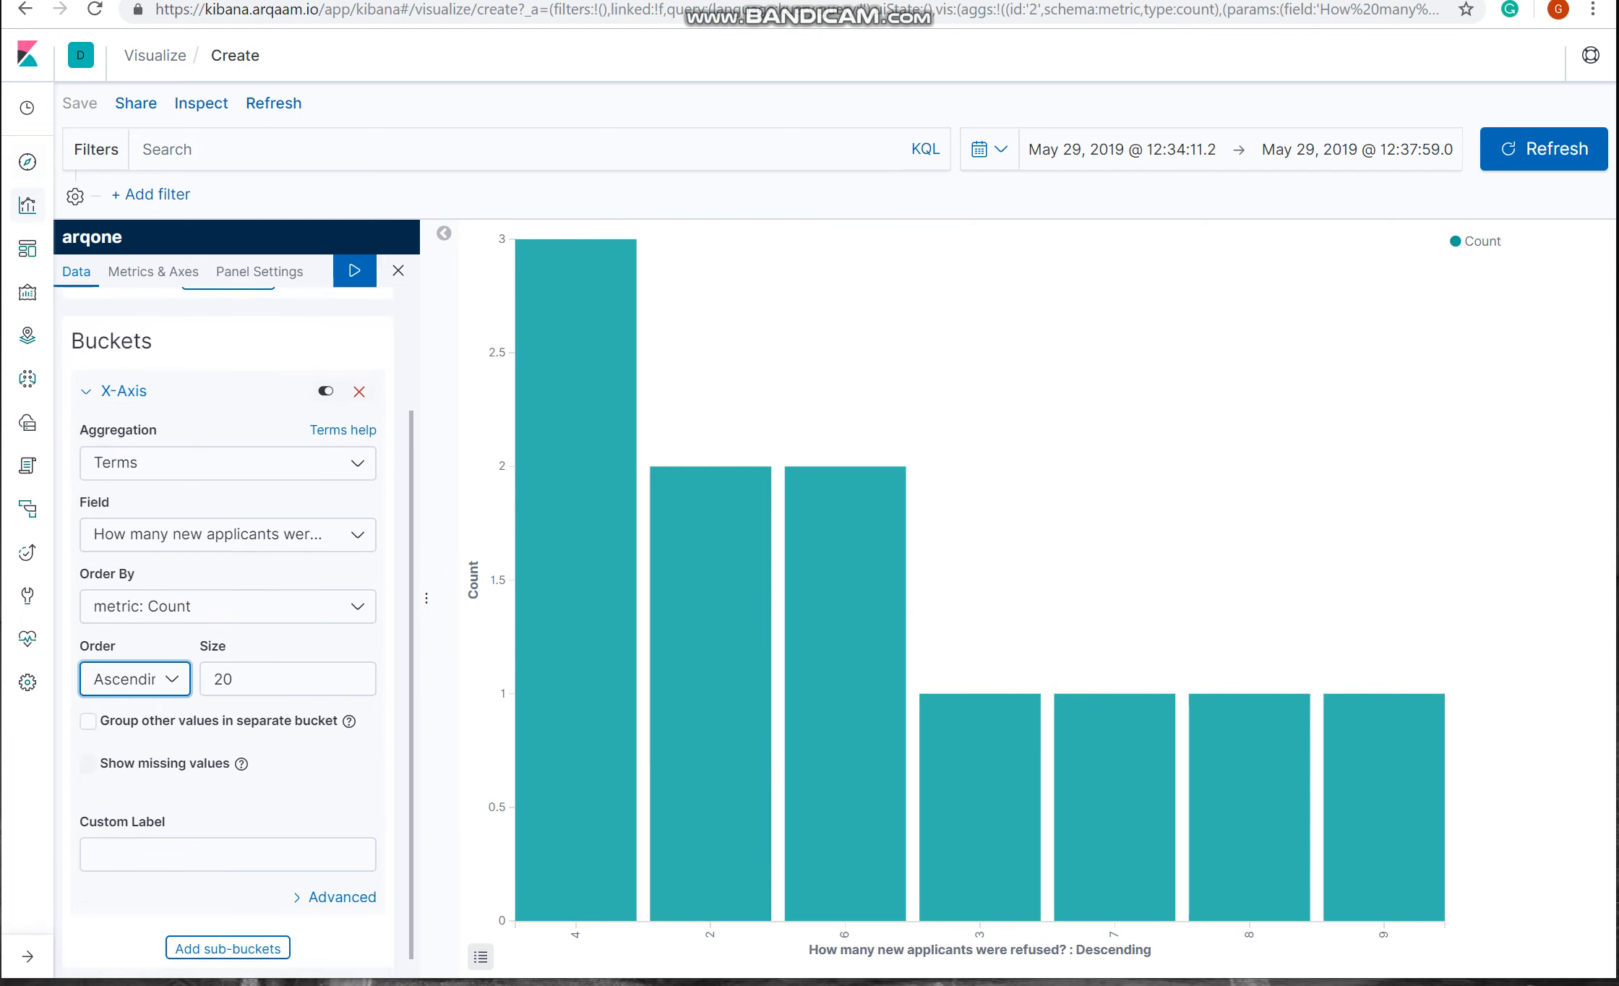
pyautogui.click(355, 271)
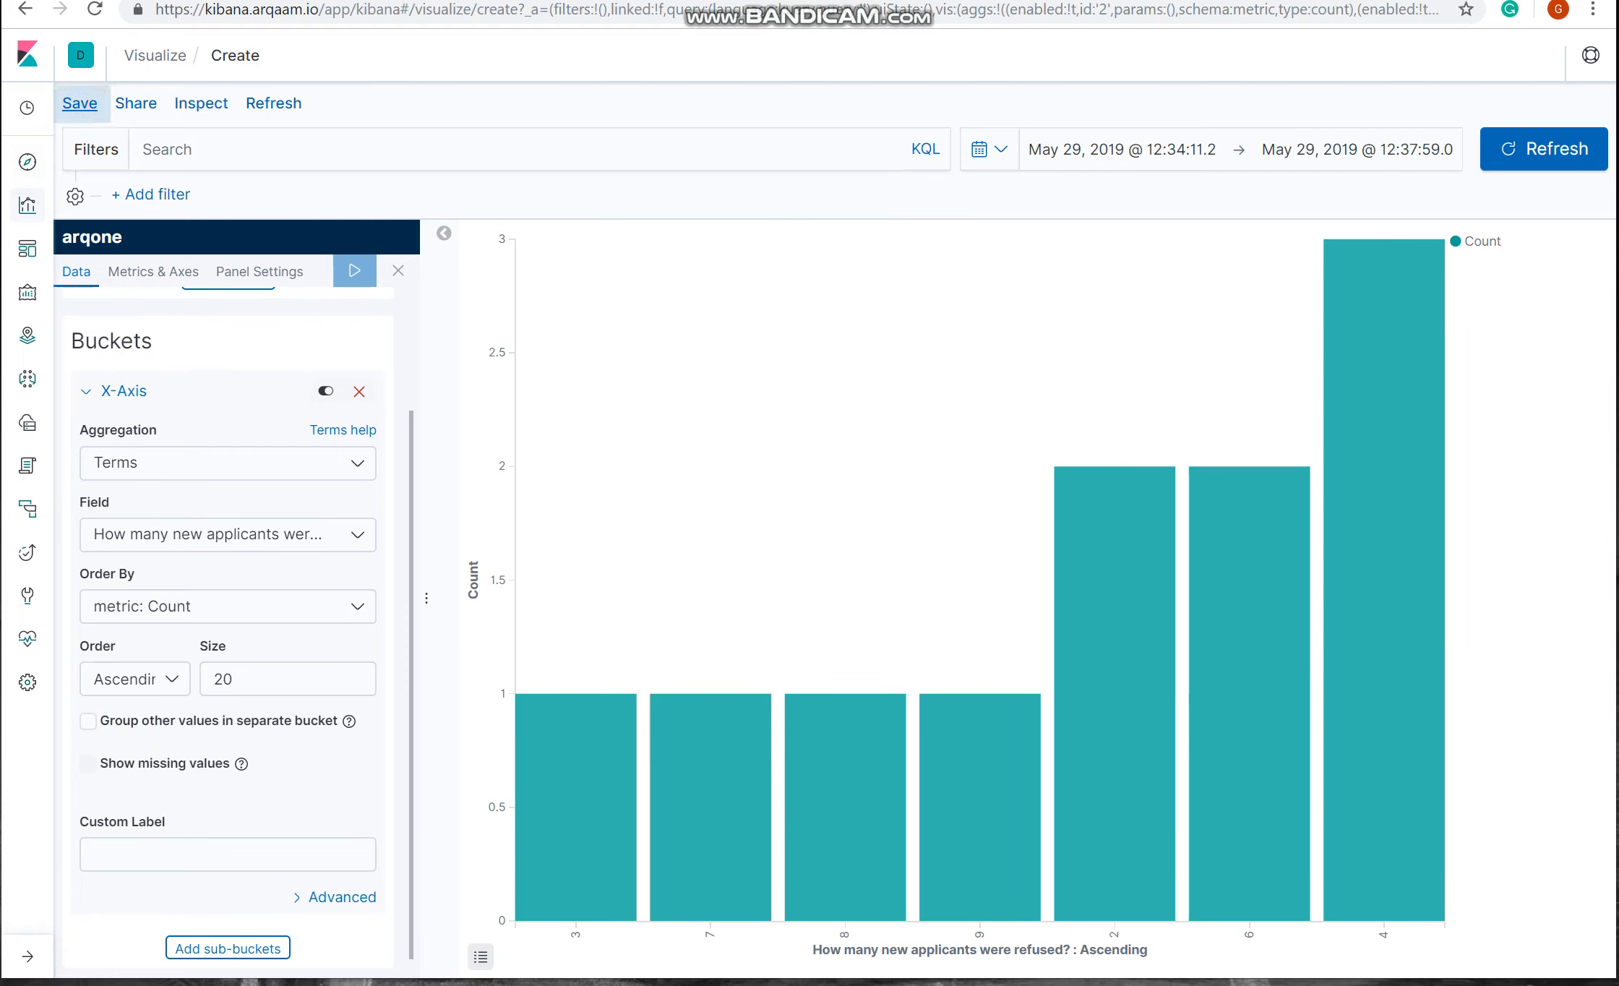
# Step: Save the bar chart visualization with the title arqoneV1
pyautogui.click(79, 103)
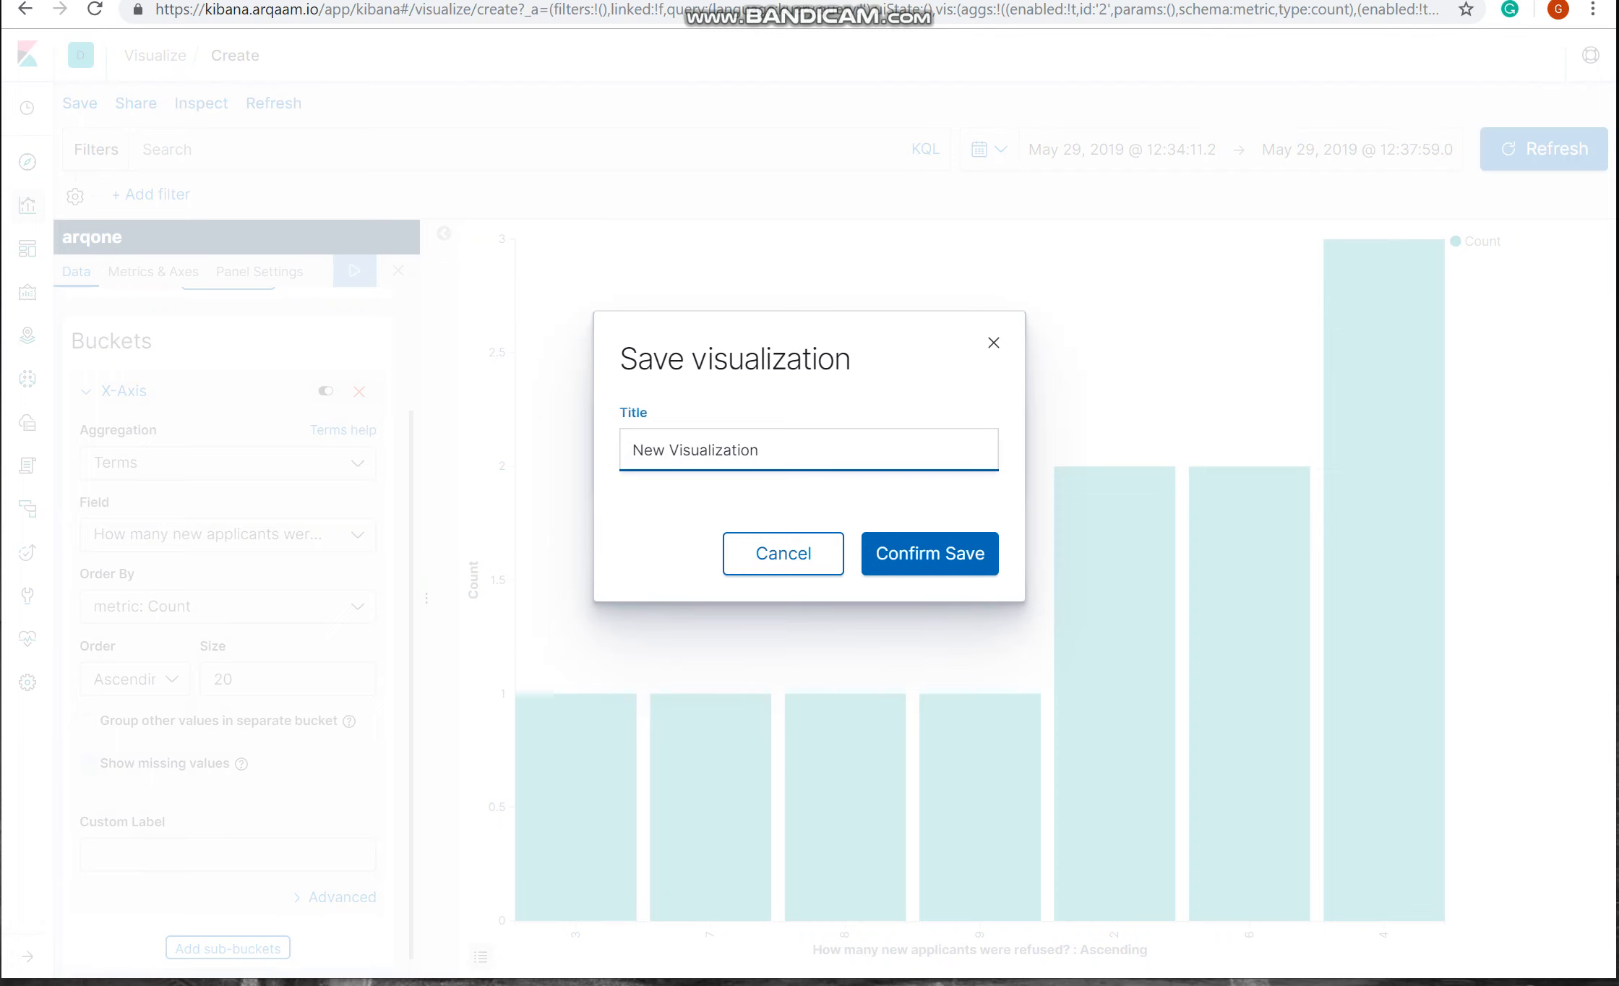
pyautogui.hotkey('ctrl', 'a')
pyautogui.write('A')
pyautogui.press('BackSpace')
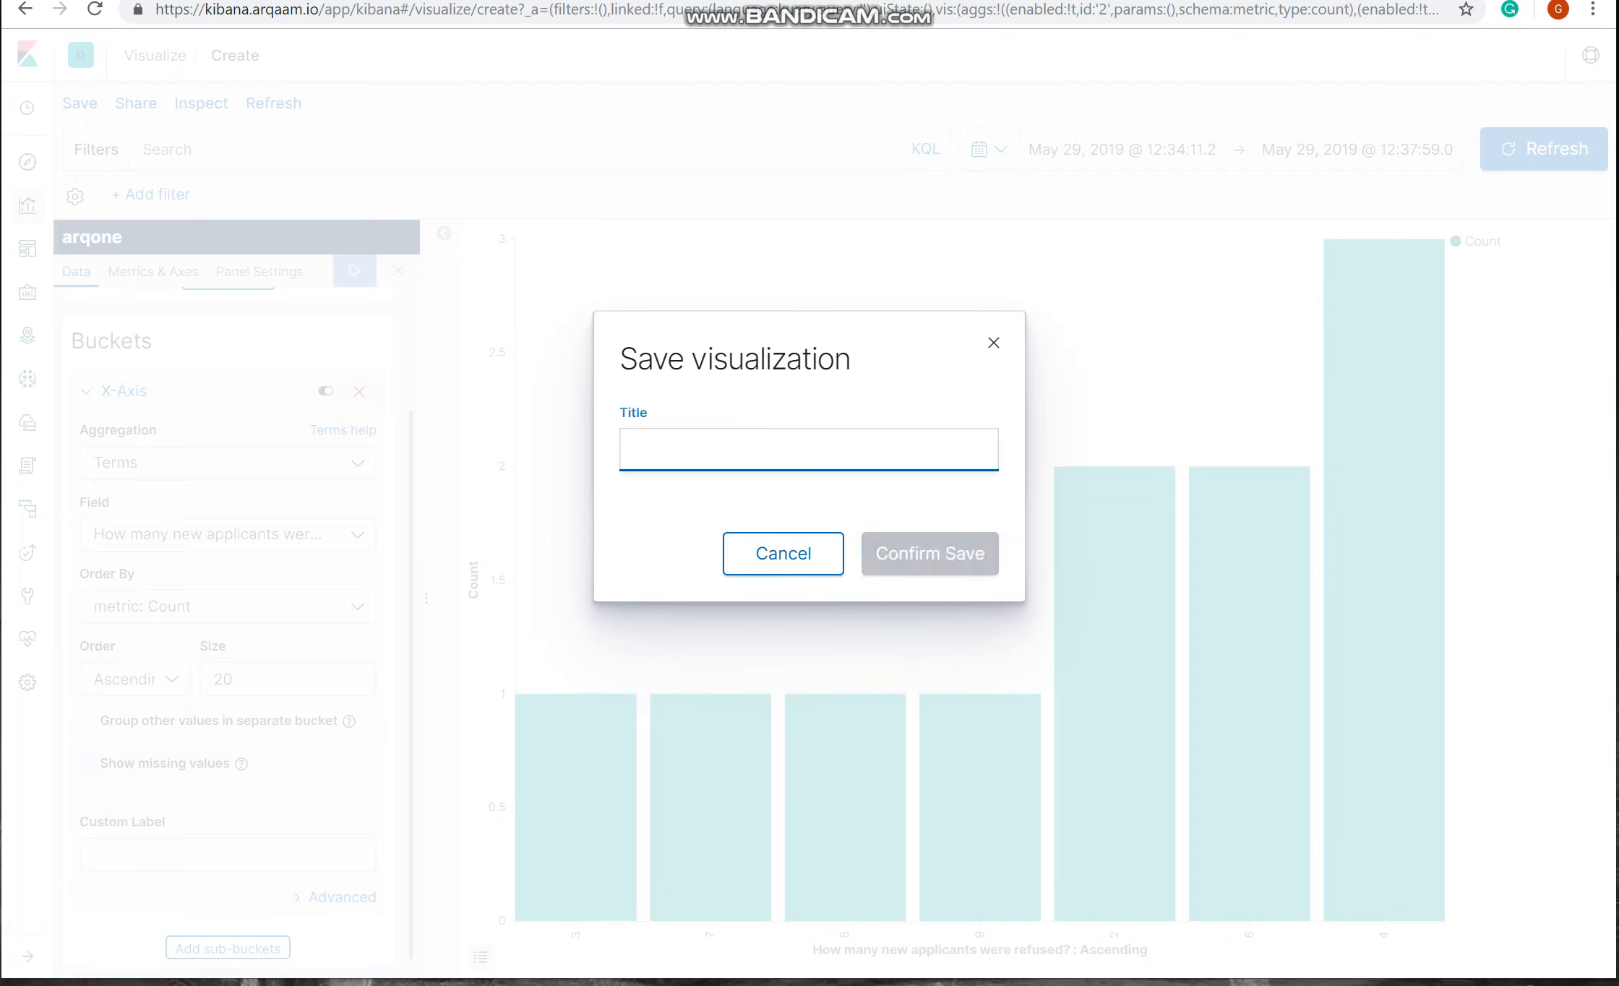
pyautogui.write('aqrd')
pyautogui.press('BackSpace')
pyautogui.press('BackSpace')
pyautogui.press('BackSpace')
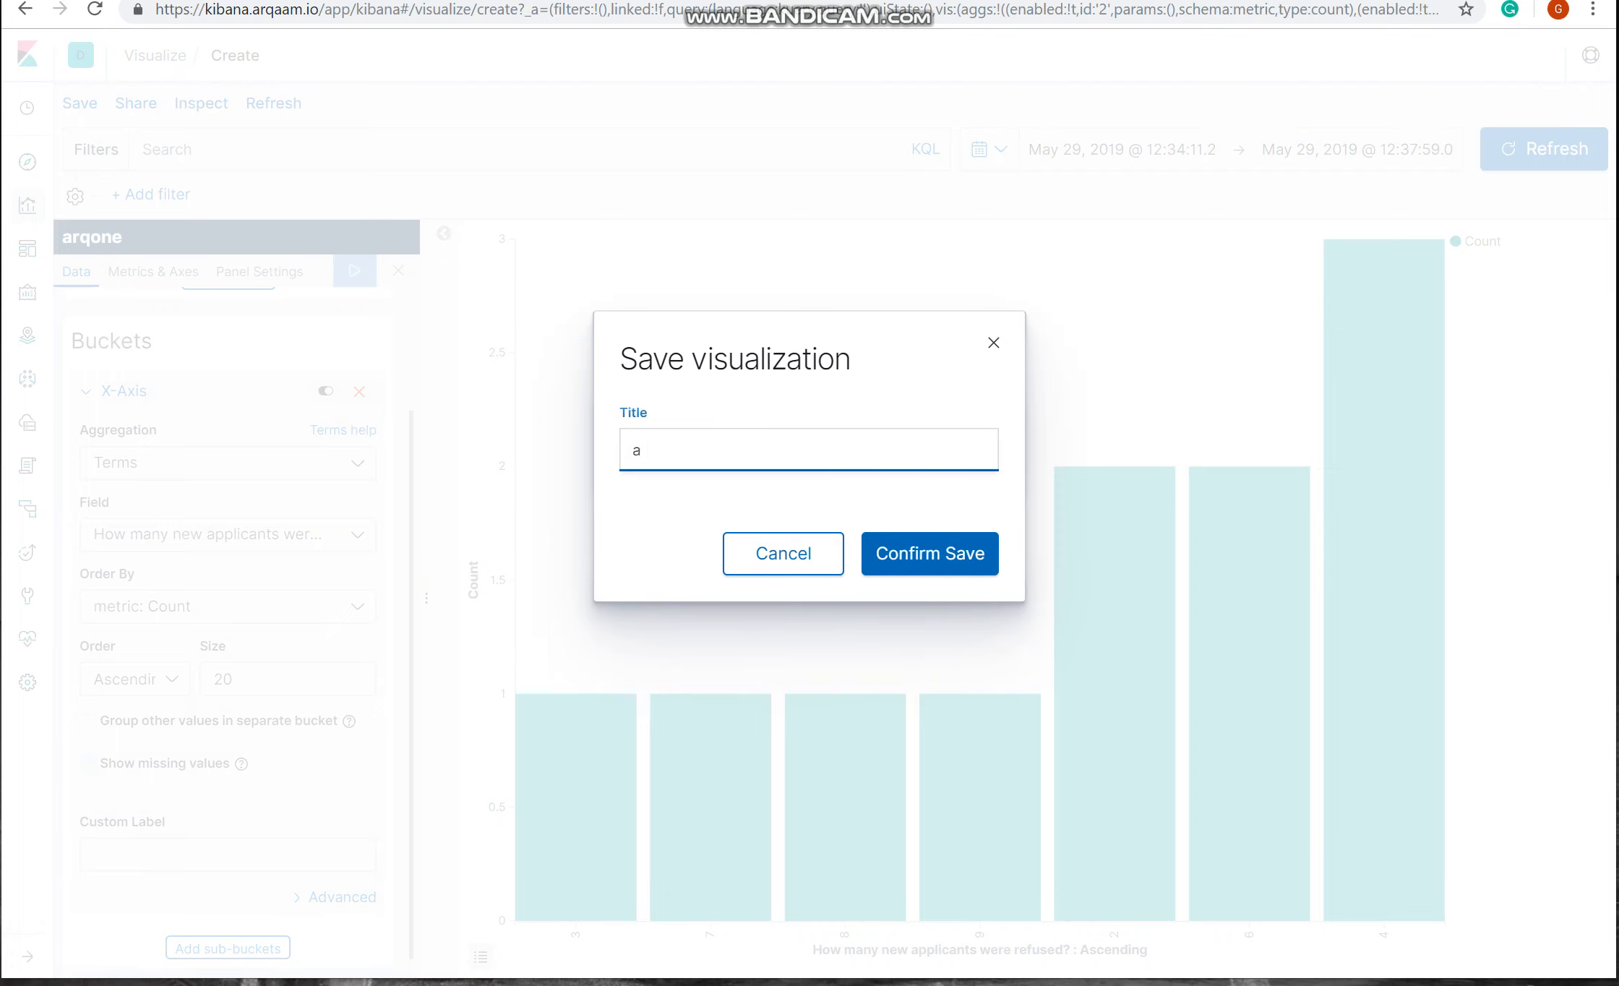
pyautogui.write('rqoneV1')
pyautogui.click(929, 553)
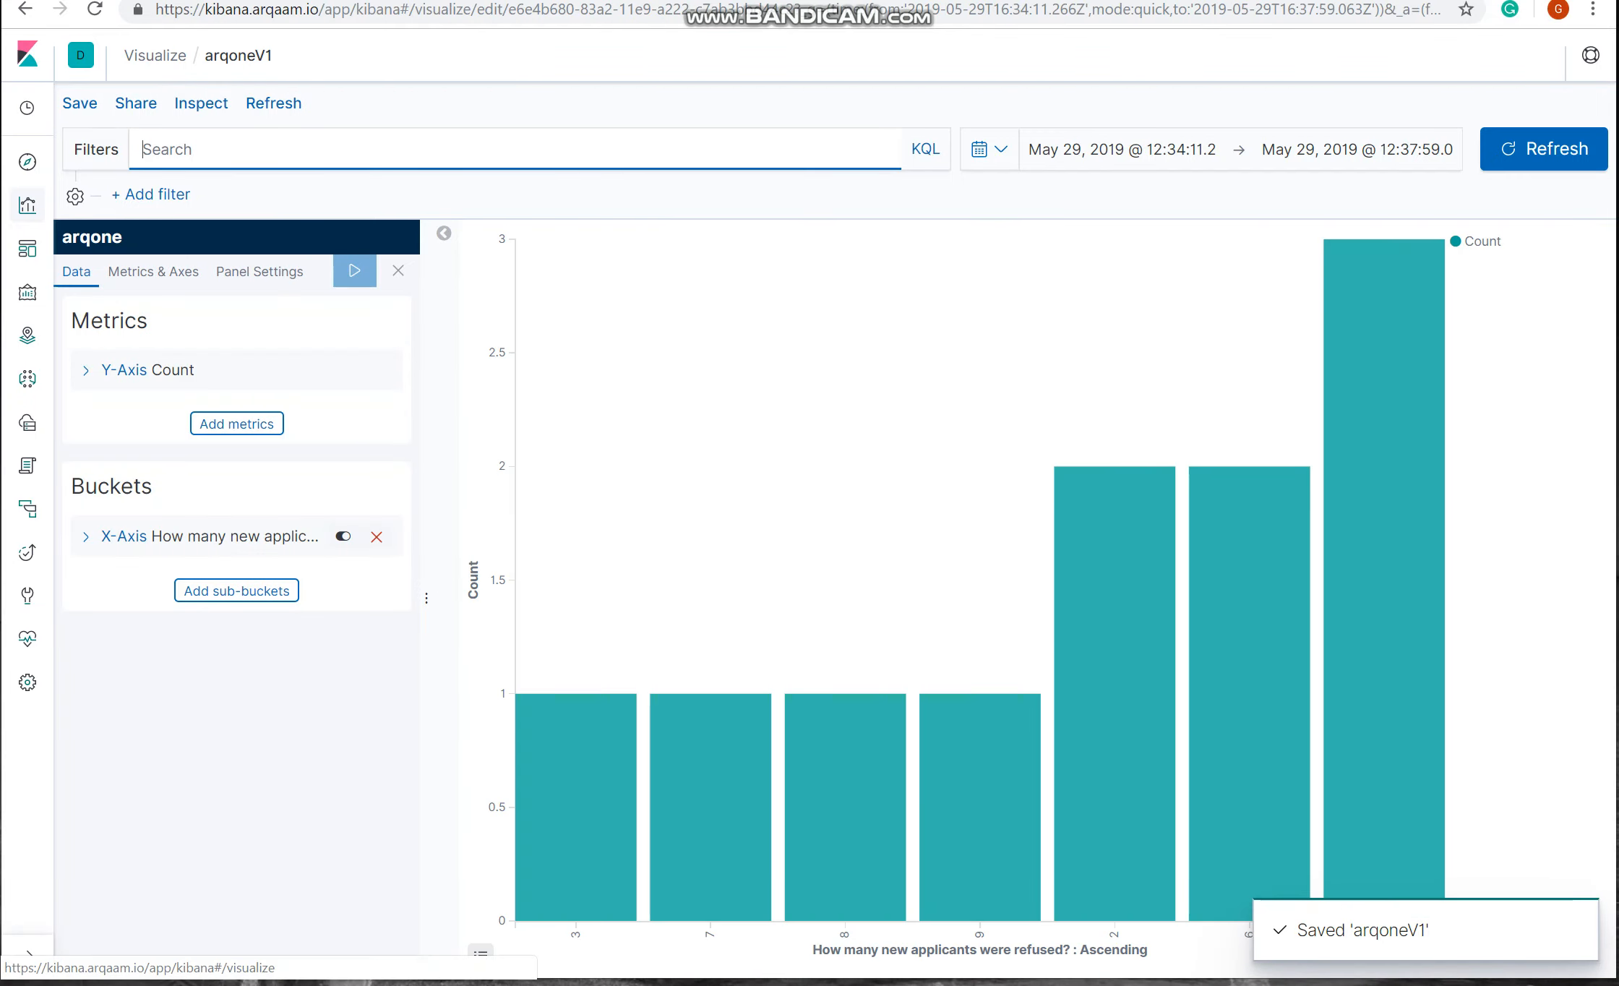
# Step: Check the list of saved visualizations for arqoneV1
pyautogui.click(27, 205)
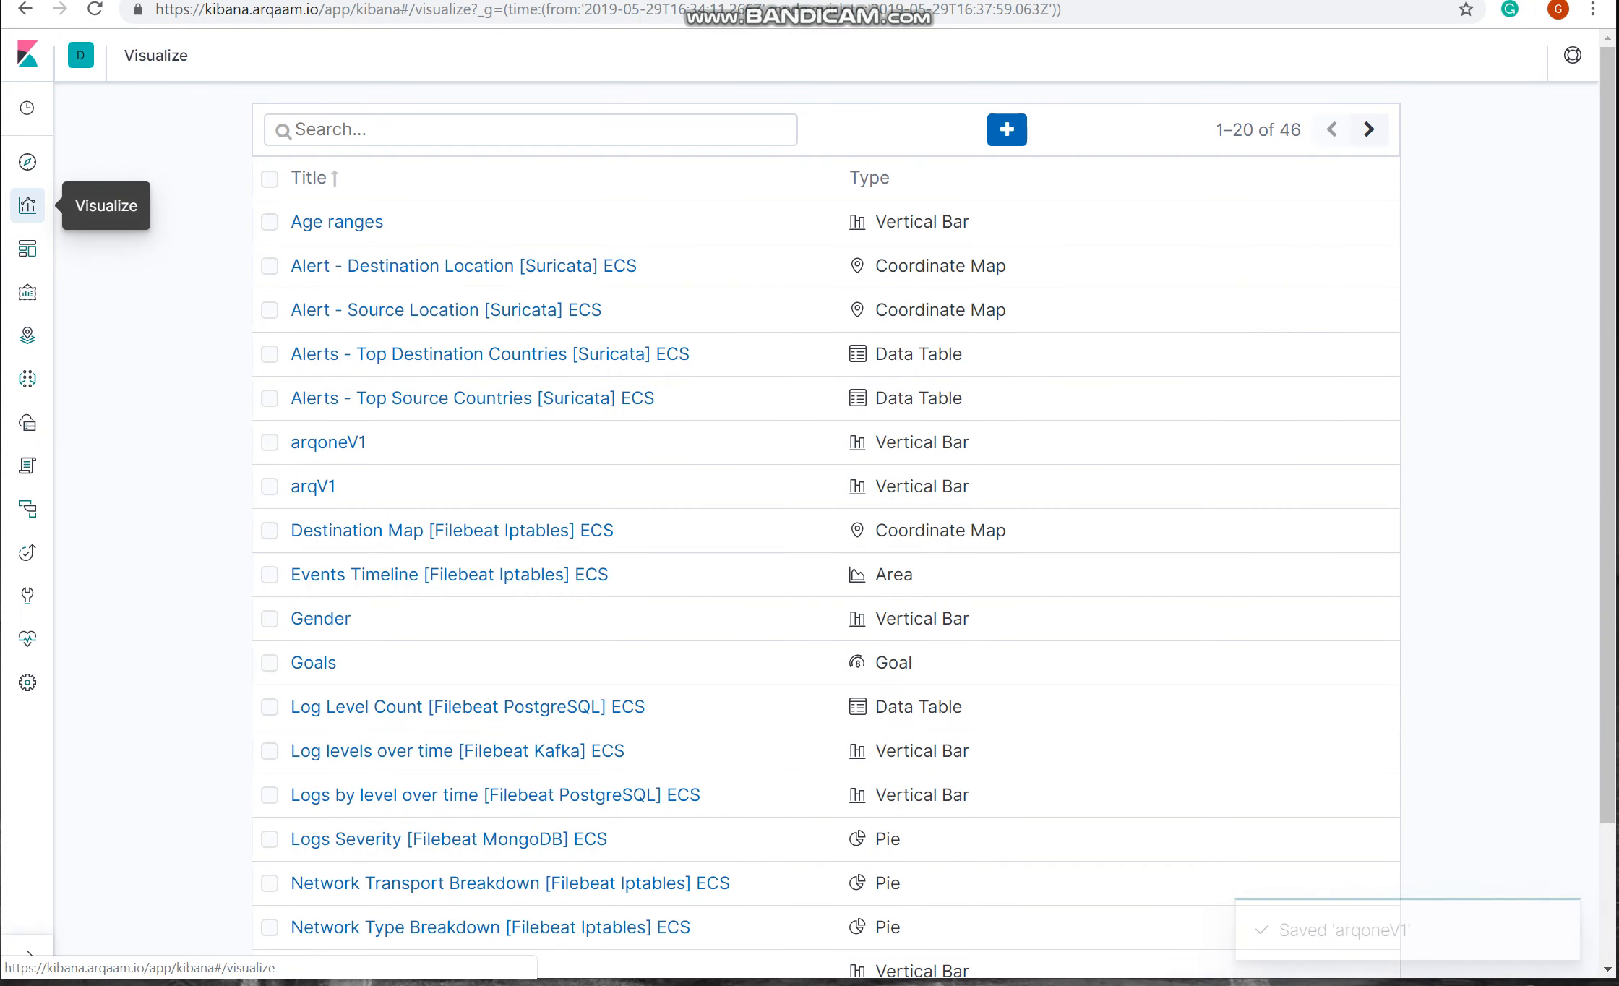
pyautogui.scroll(-2, 824, 506)
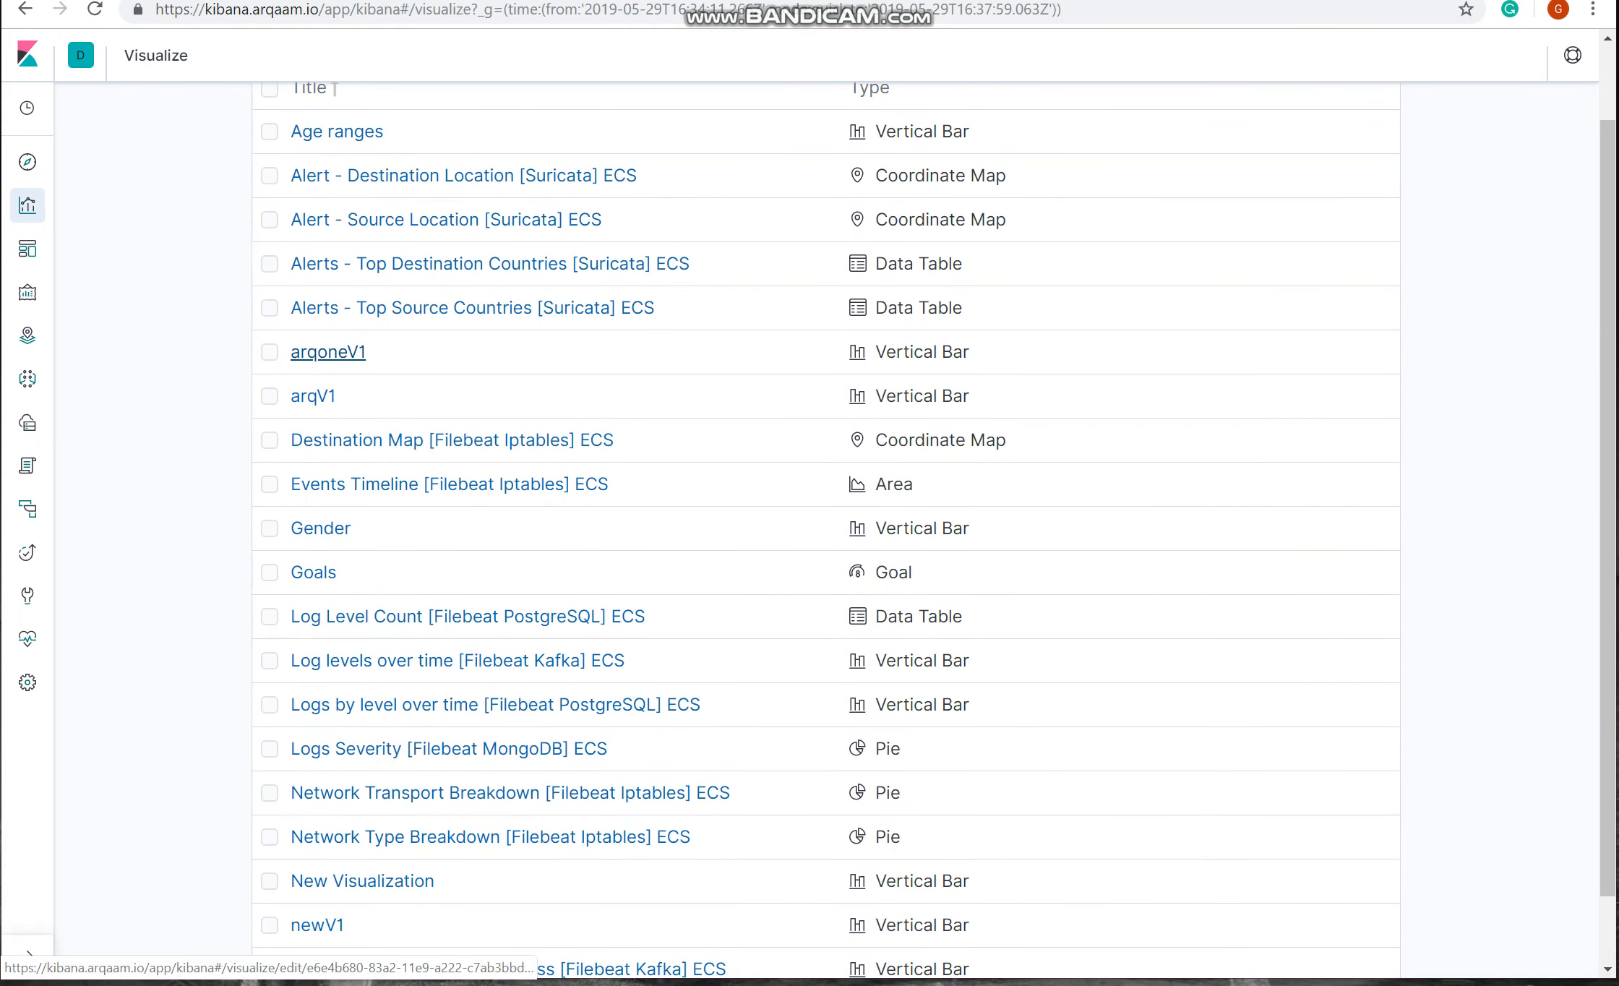
pyautogui.scroll(2, 332, 353)
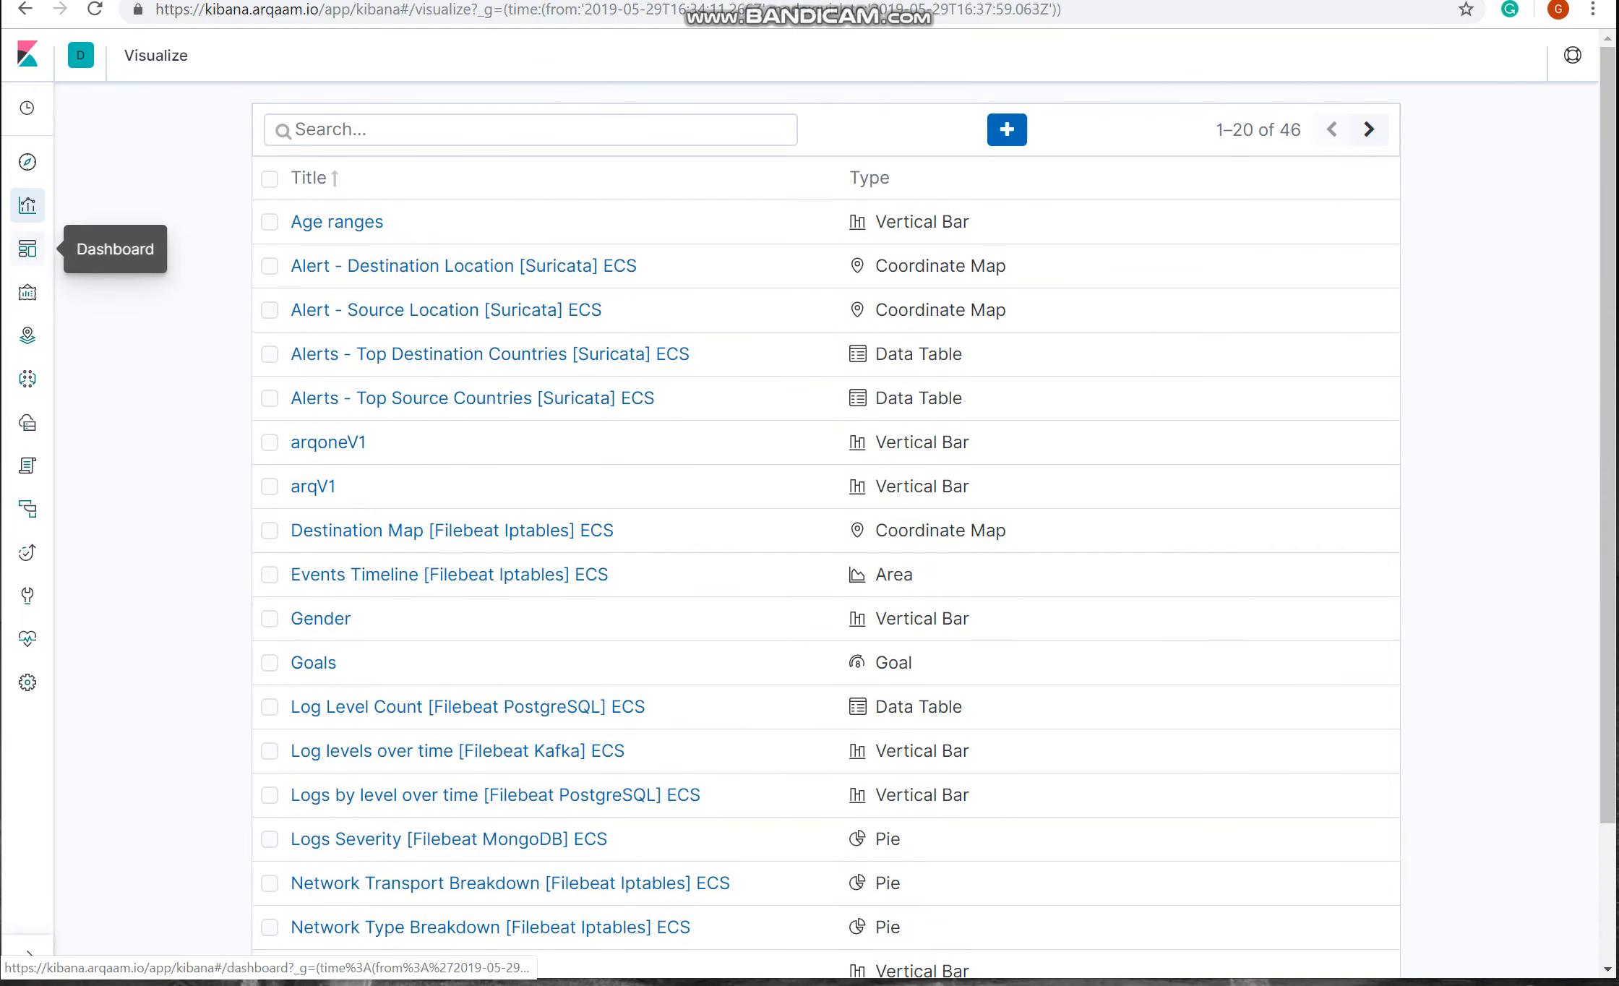
# Step: Create a new dashboard and add the arqoneV1 visualization to it, found by searching for arq
pyautogui.click(27, 248)
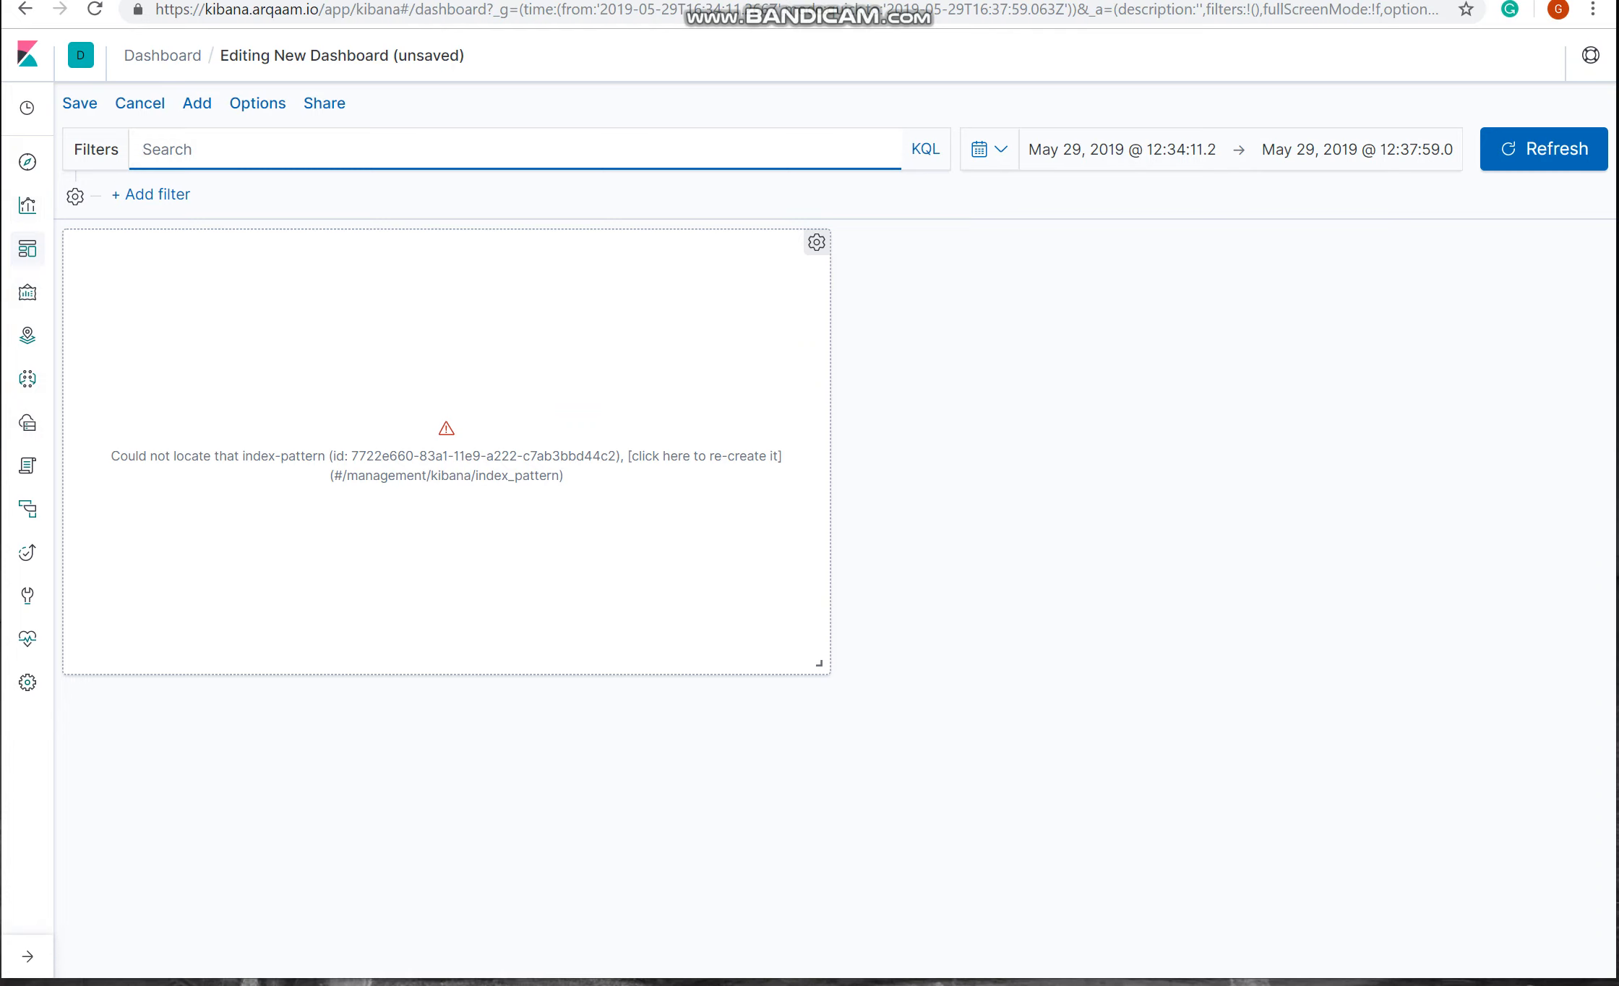
pyautogui.click(27, 248)
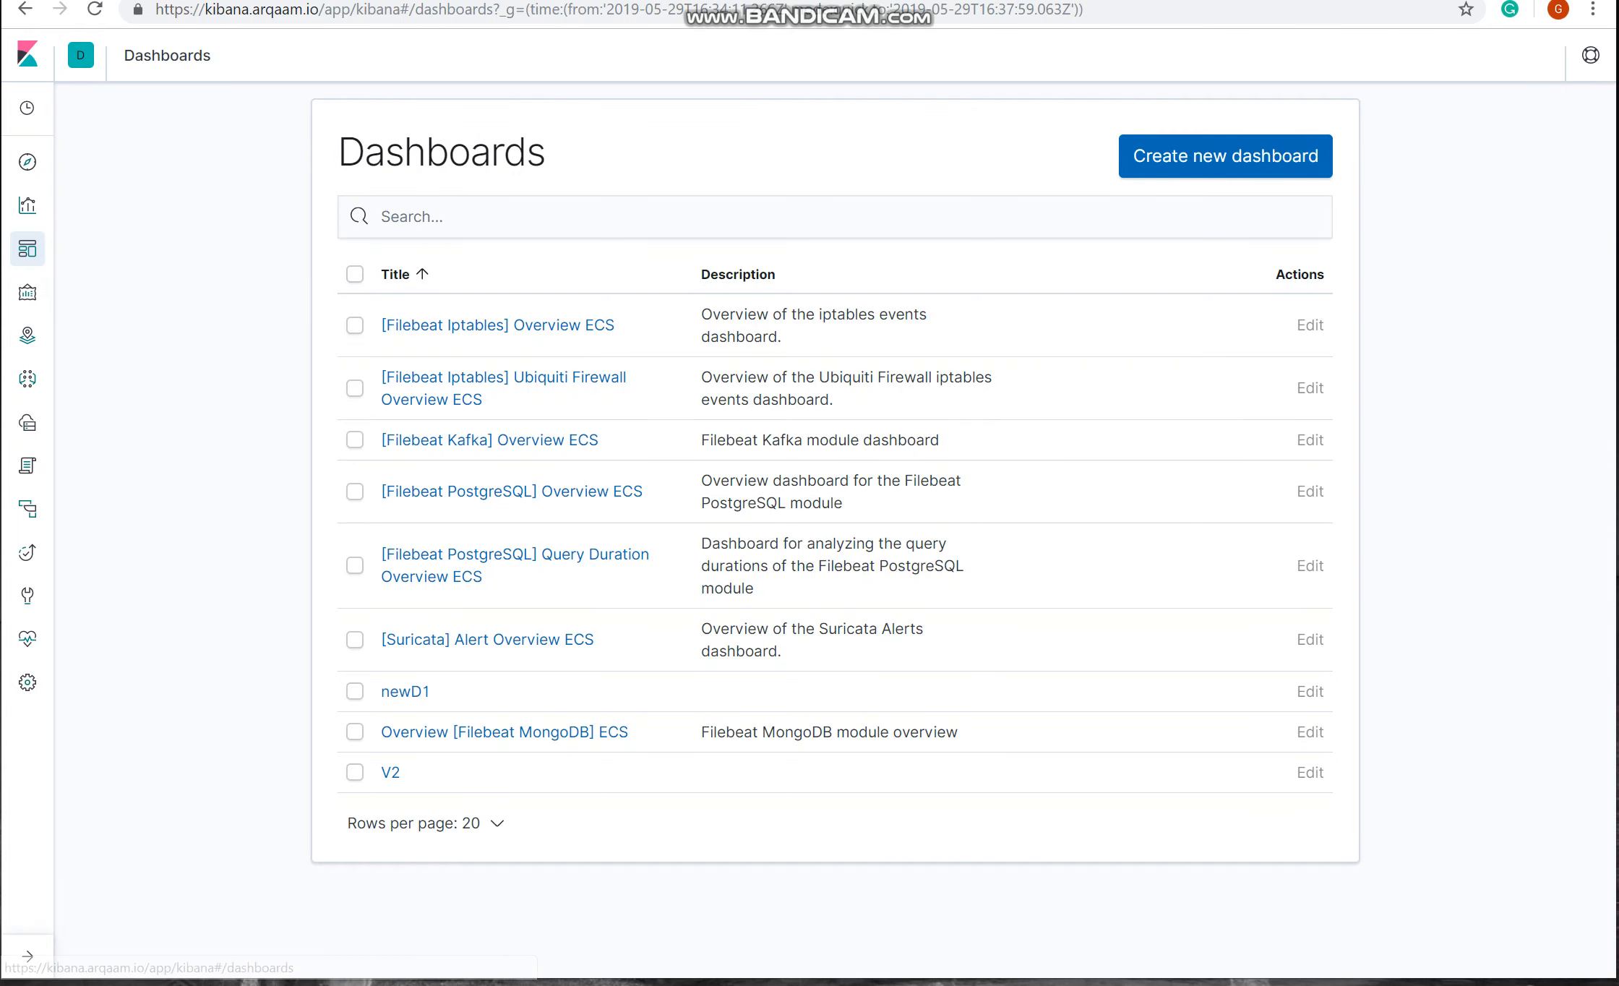
pyautogui.click(1225, 155)
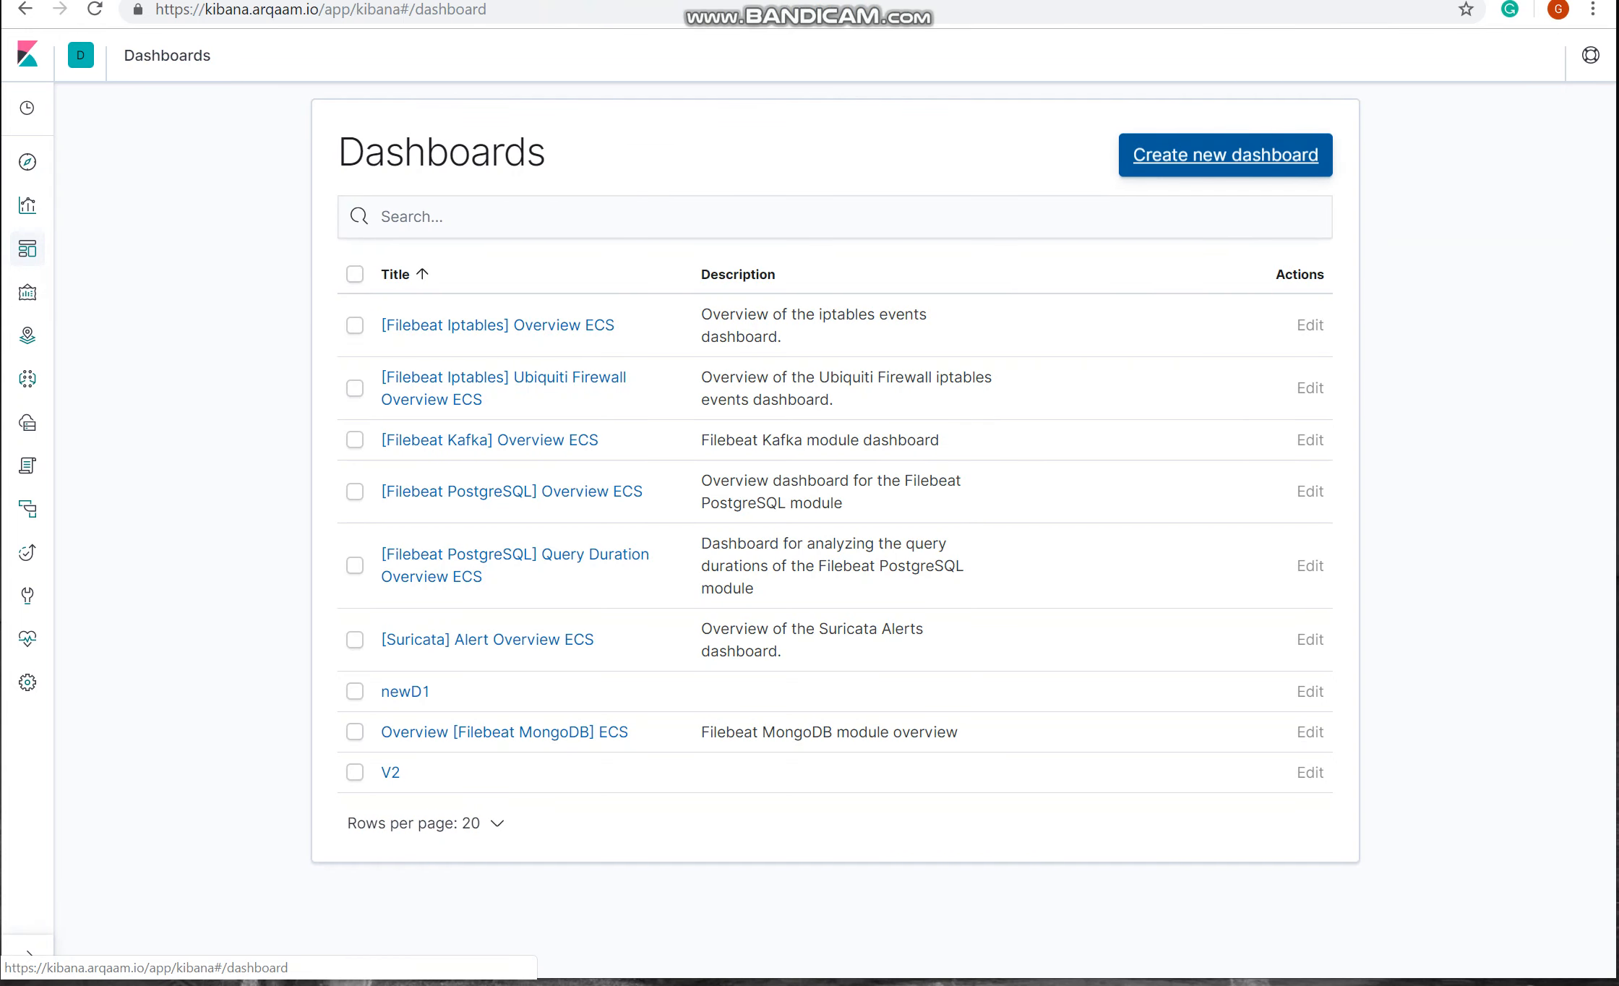
pyautogui.click(197, 102)
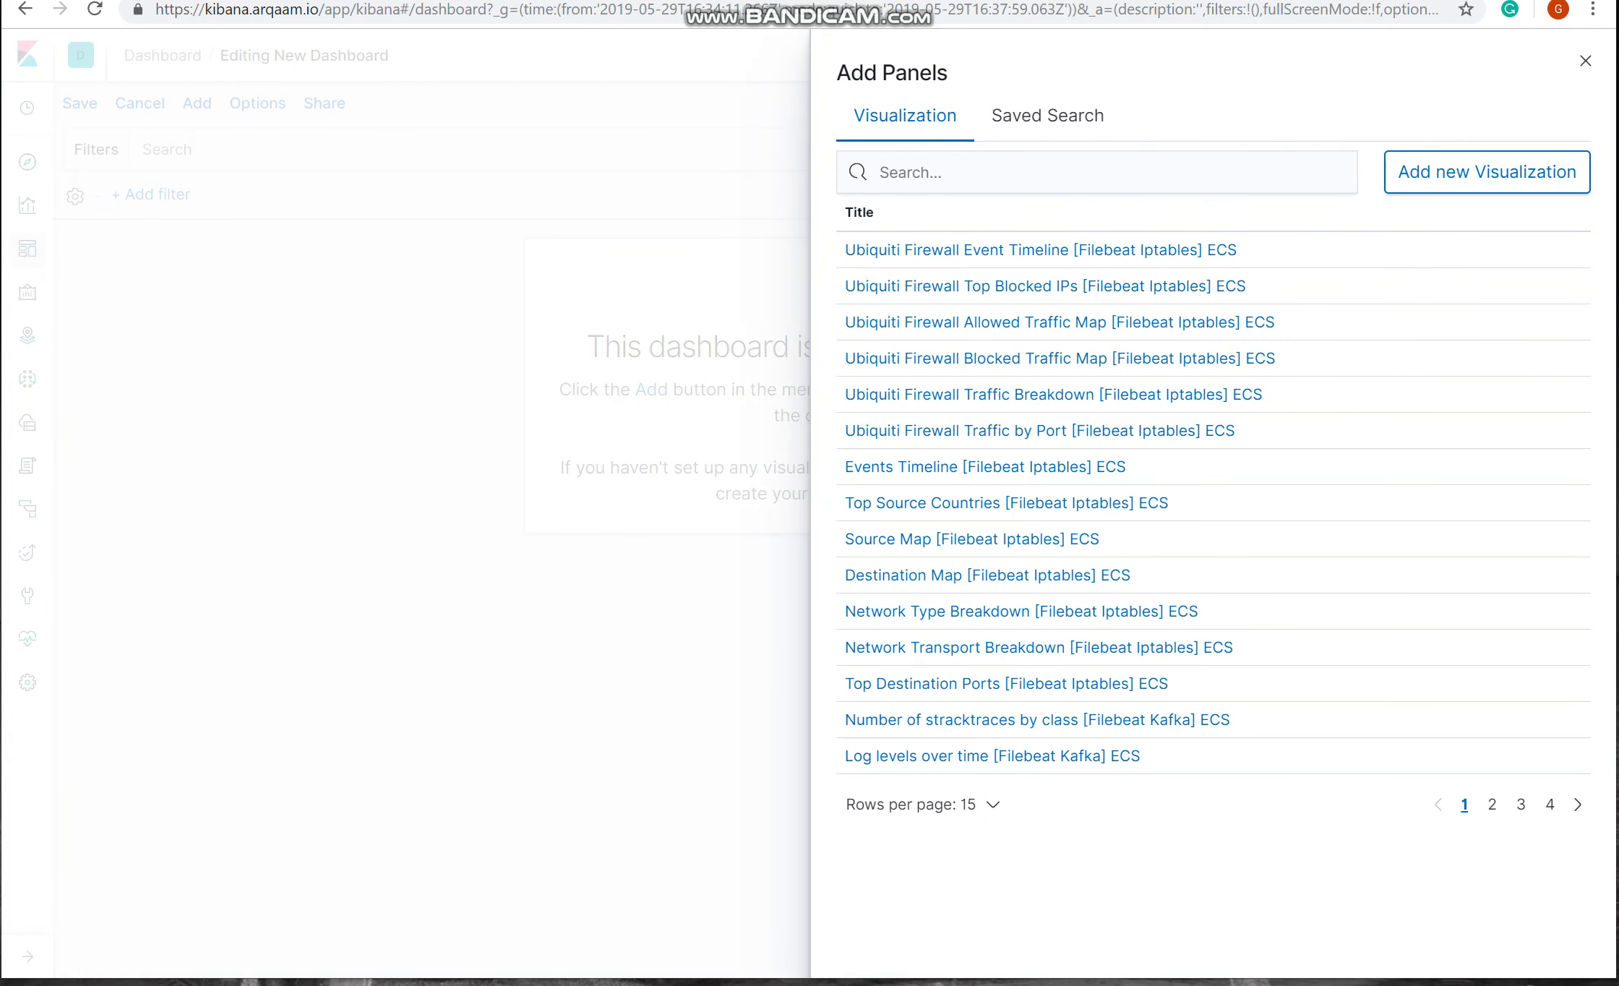
pyautogui.click(908, 173)
pyautogui.write('arq')
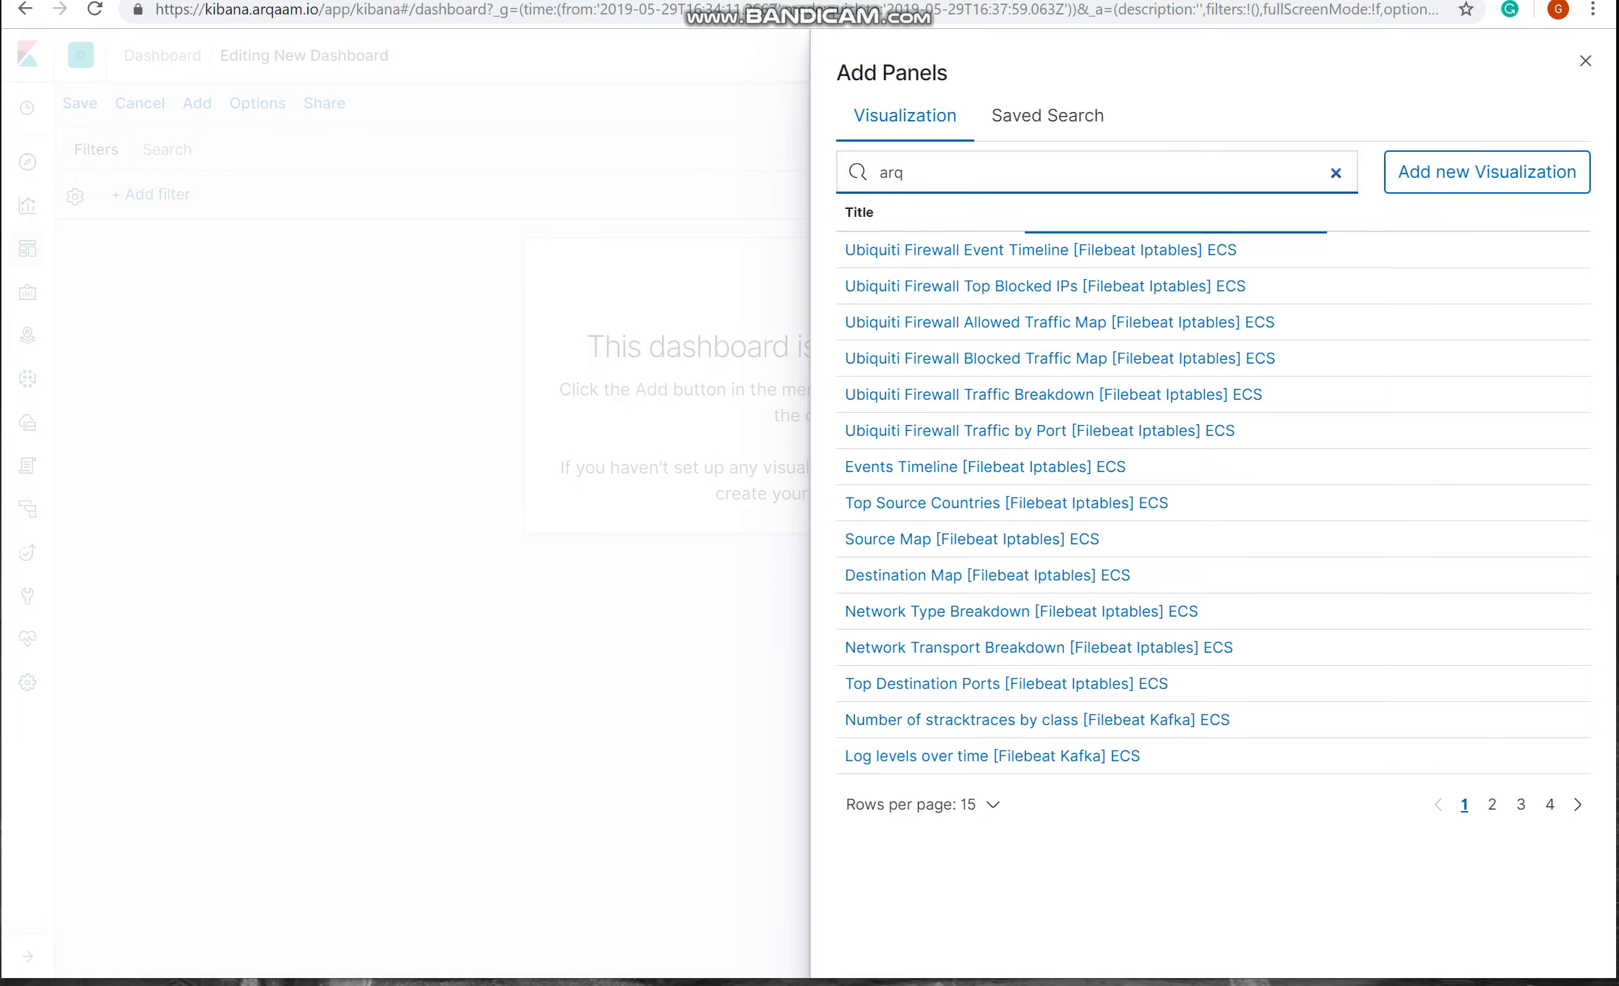
pyautogui.click(878, 286)
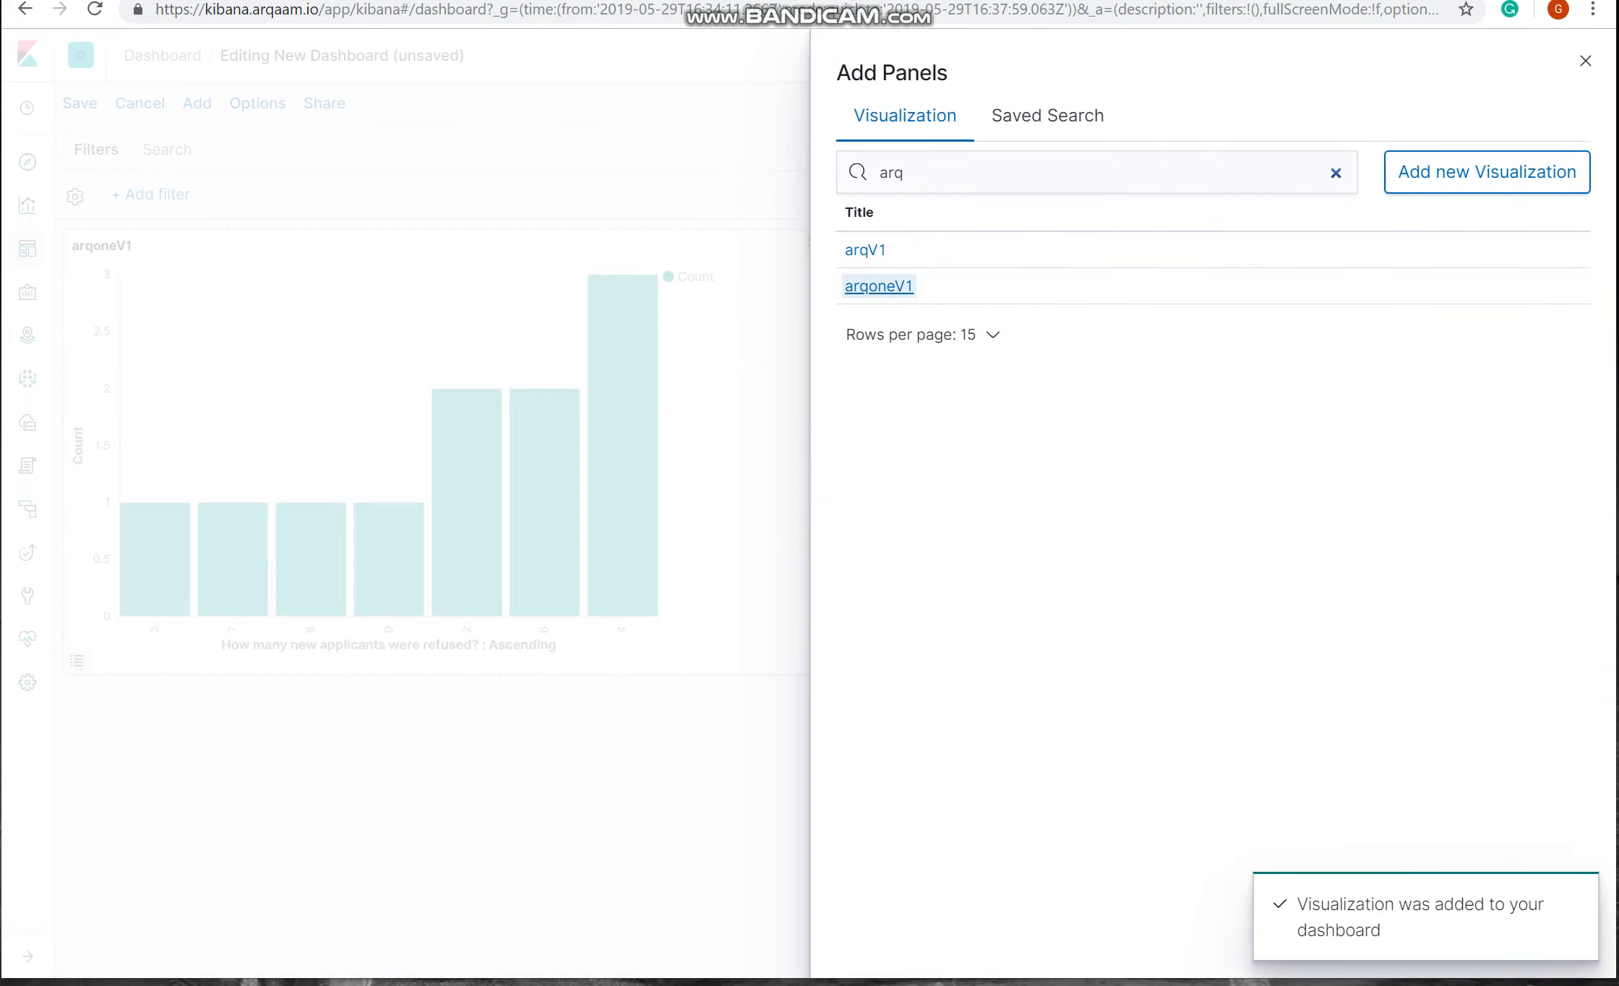
pyautogui.press('Escape')
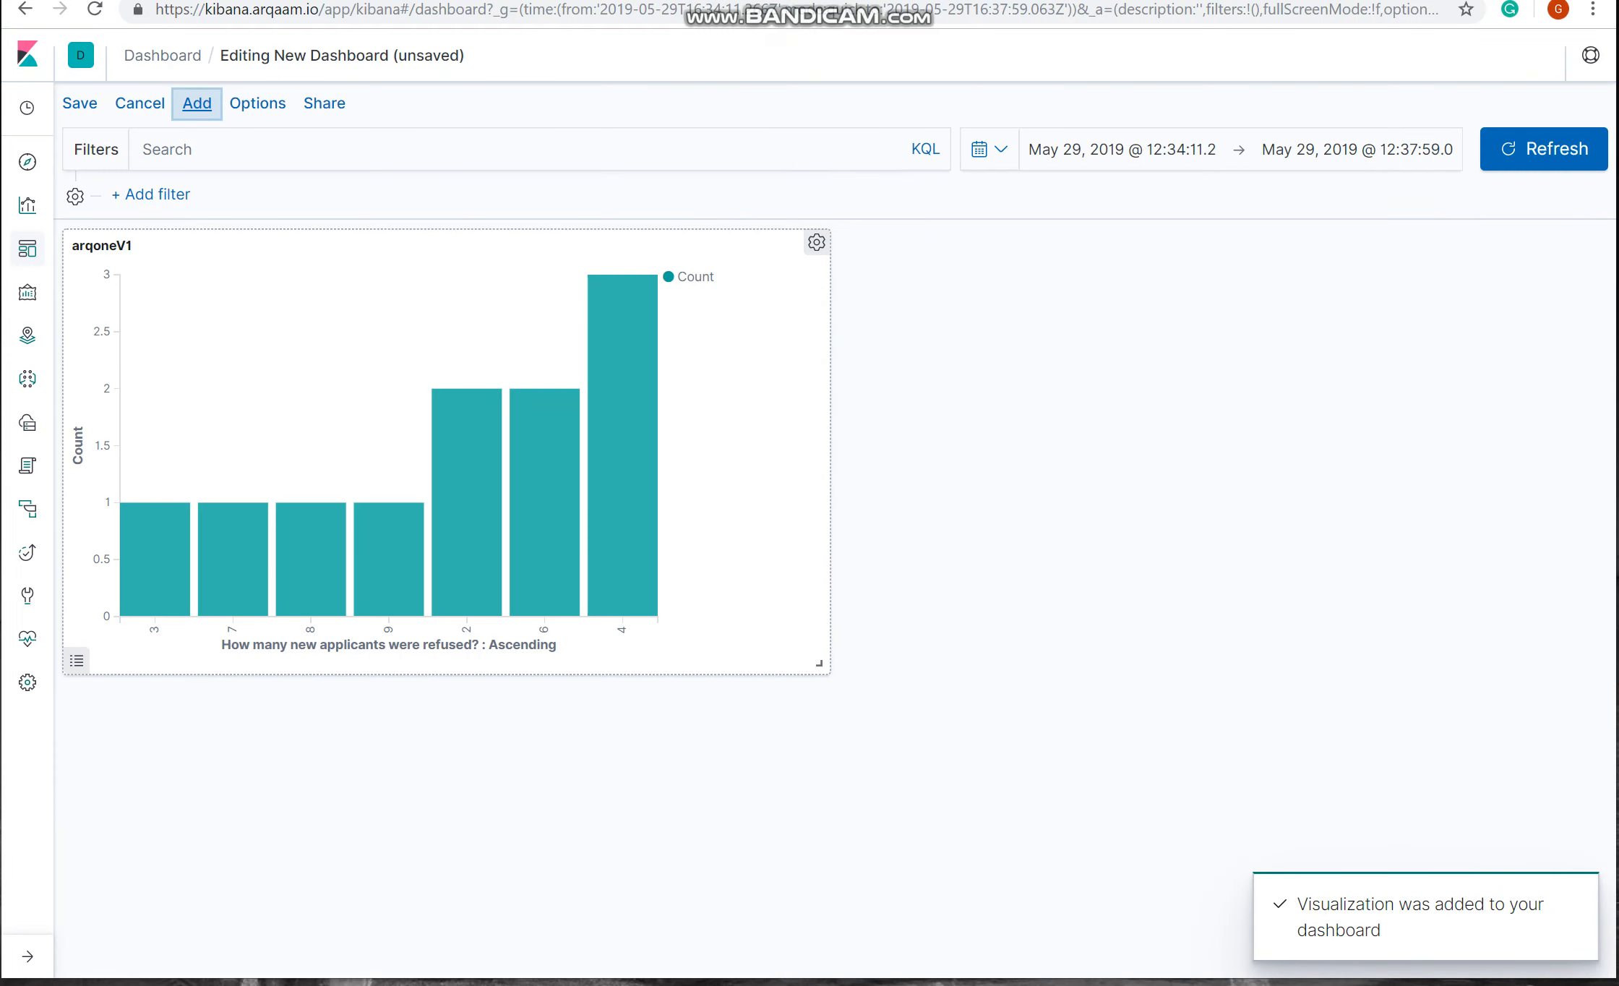
pyautogui.moveTo(558, 432)
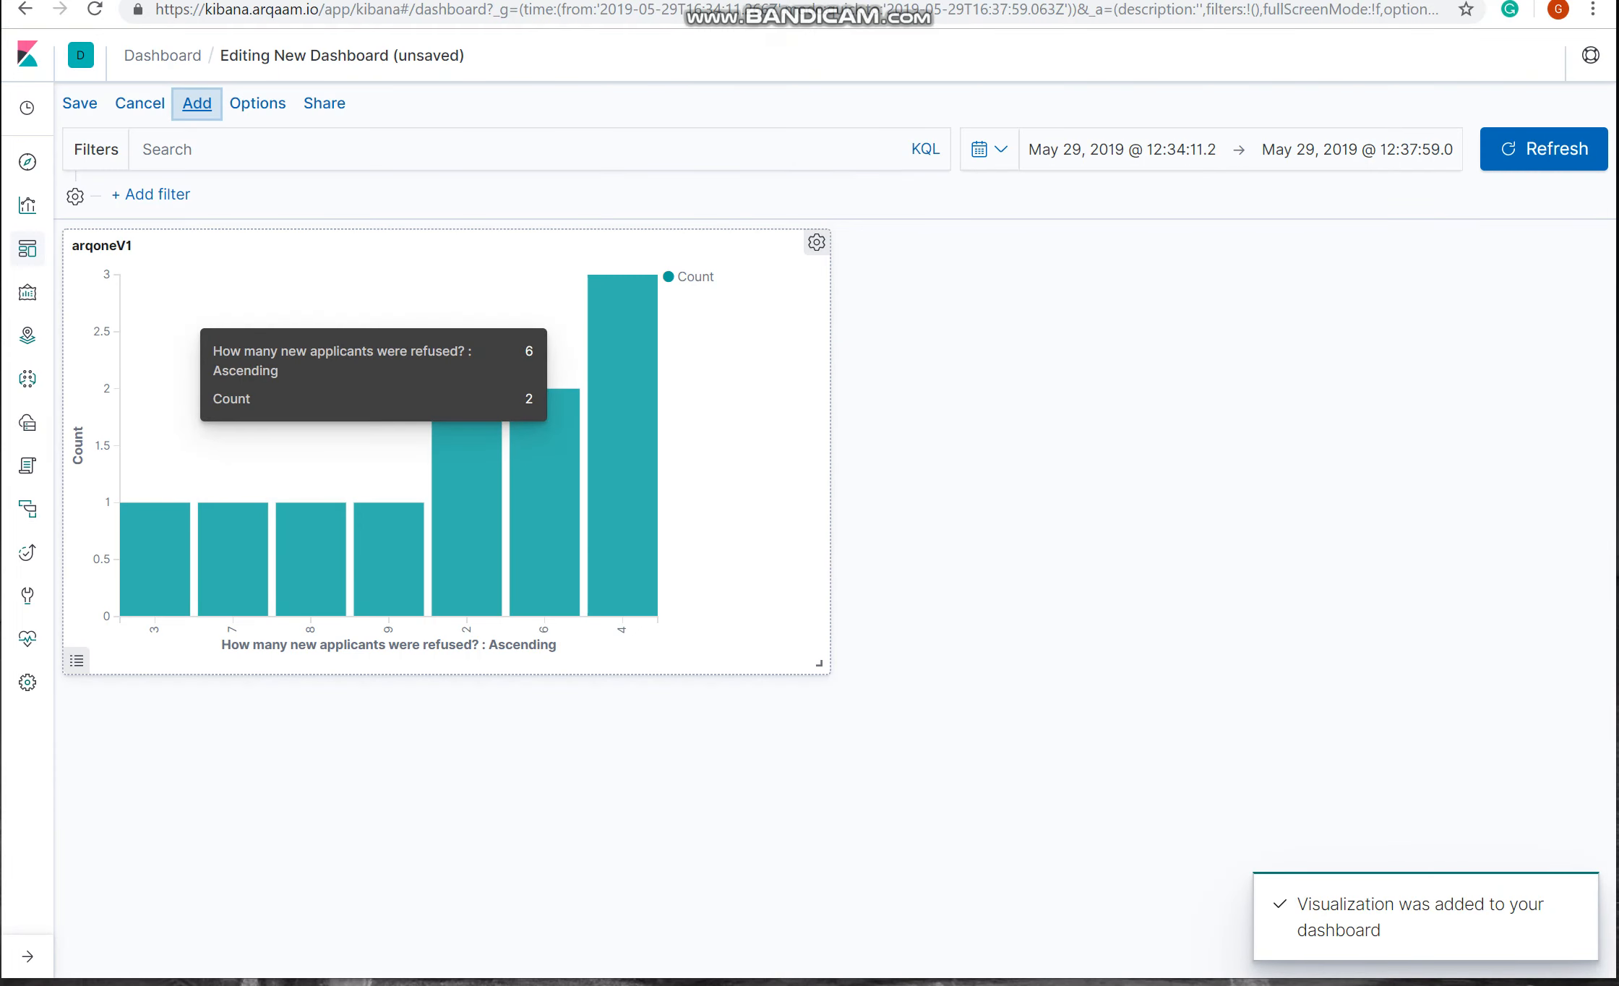
pyautogui.click(27, 205)
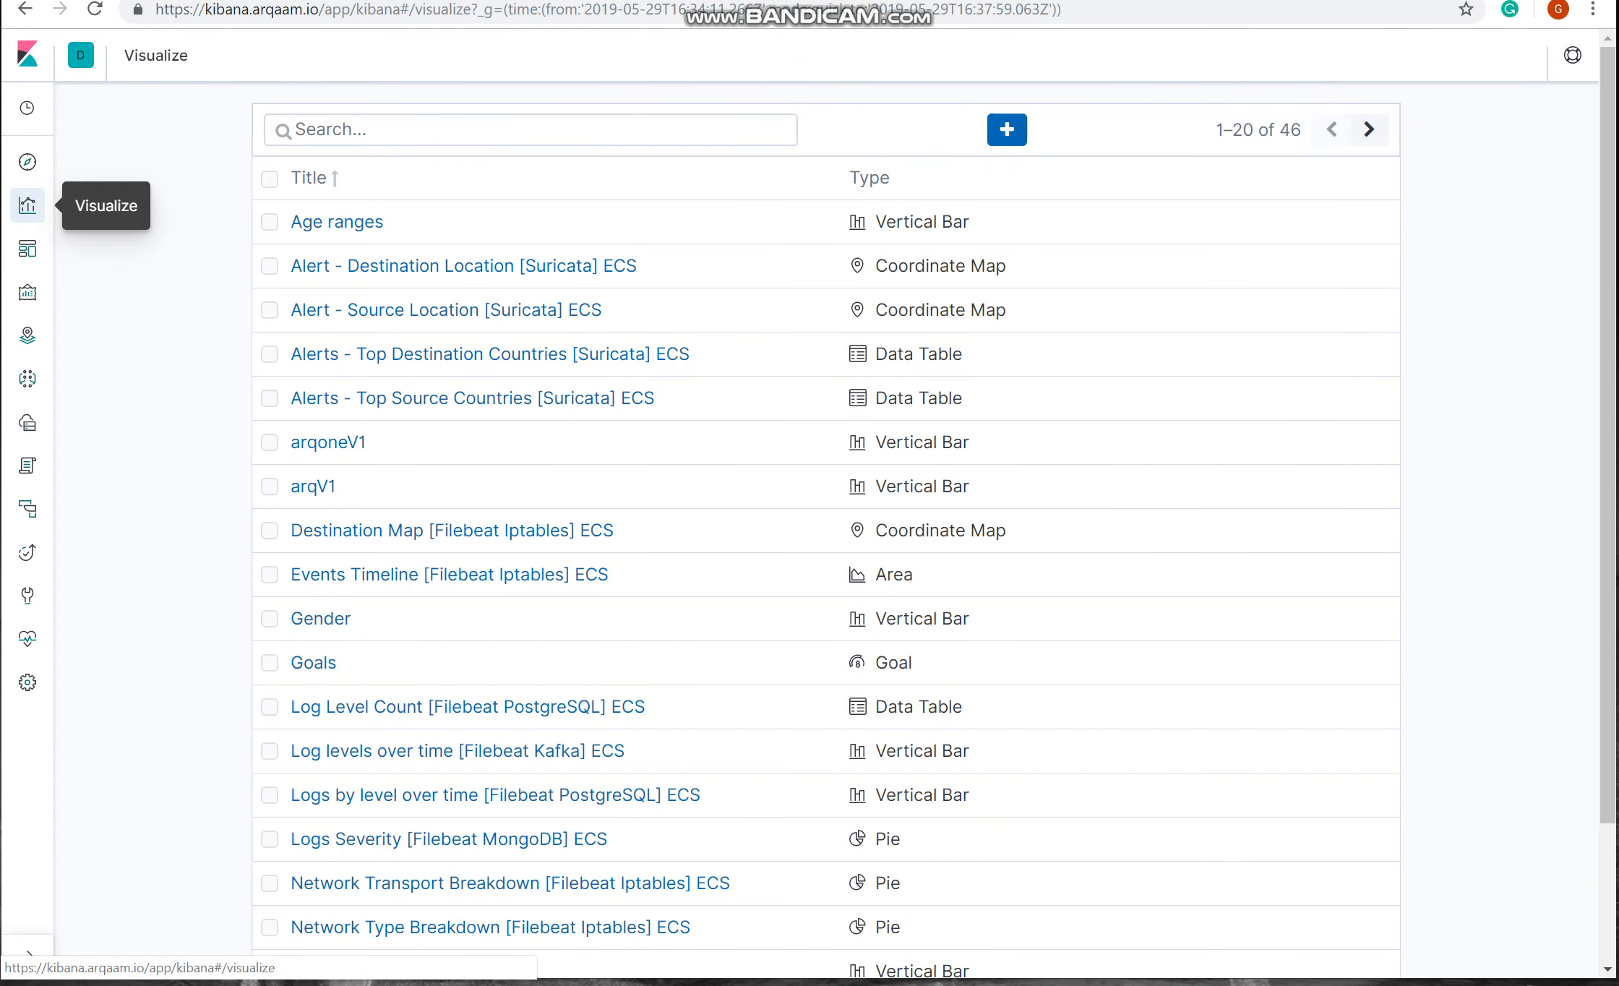
pyautogui.click(1006, 129)
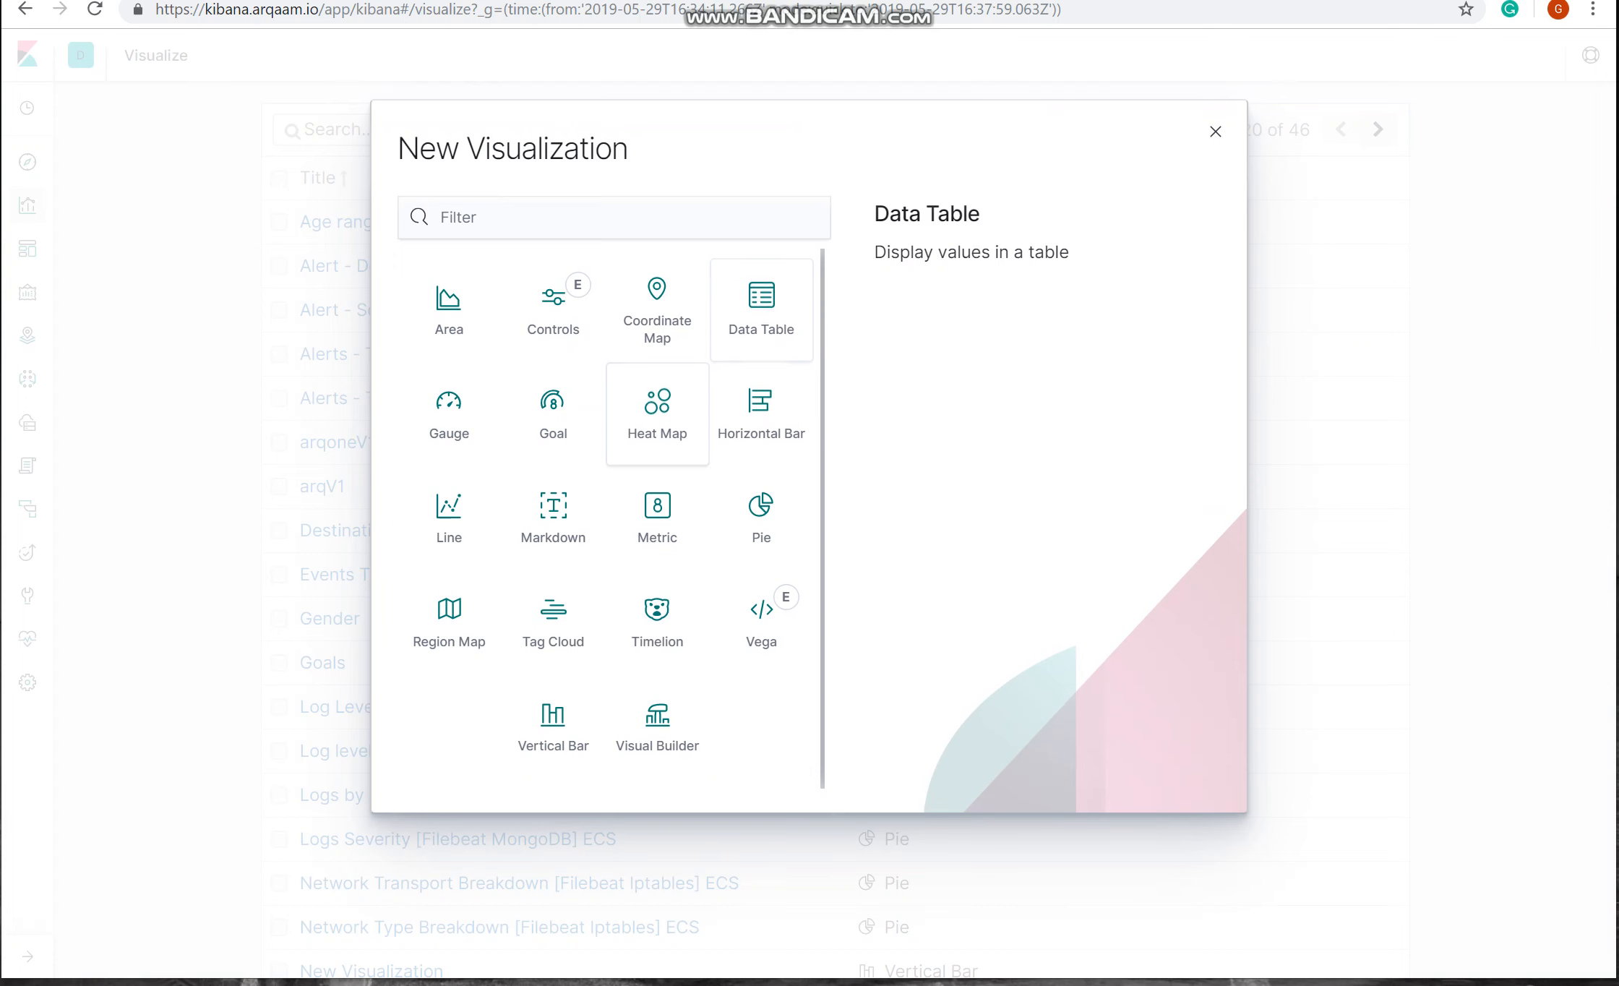
pyautogui.click(761, 309)
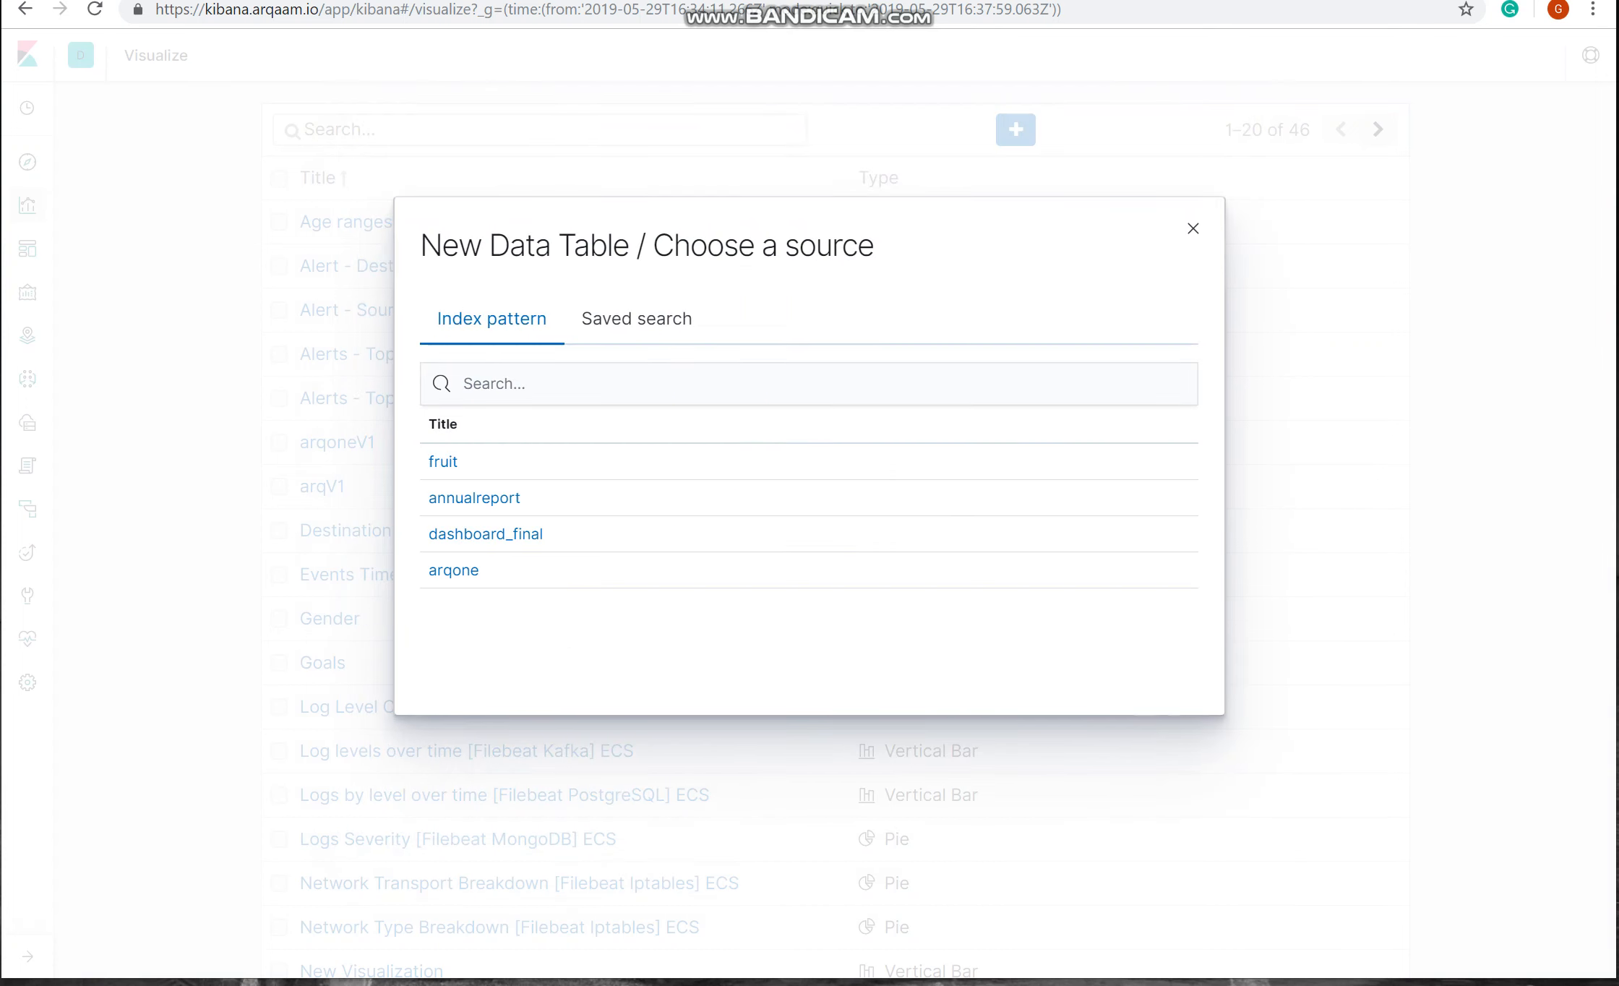
pyautogui.click(486, 534)
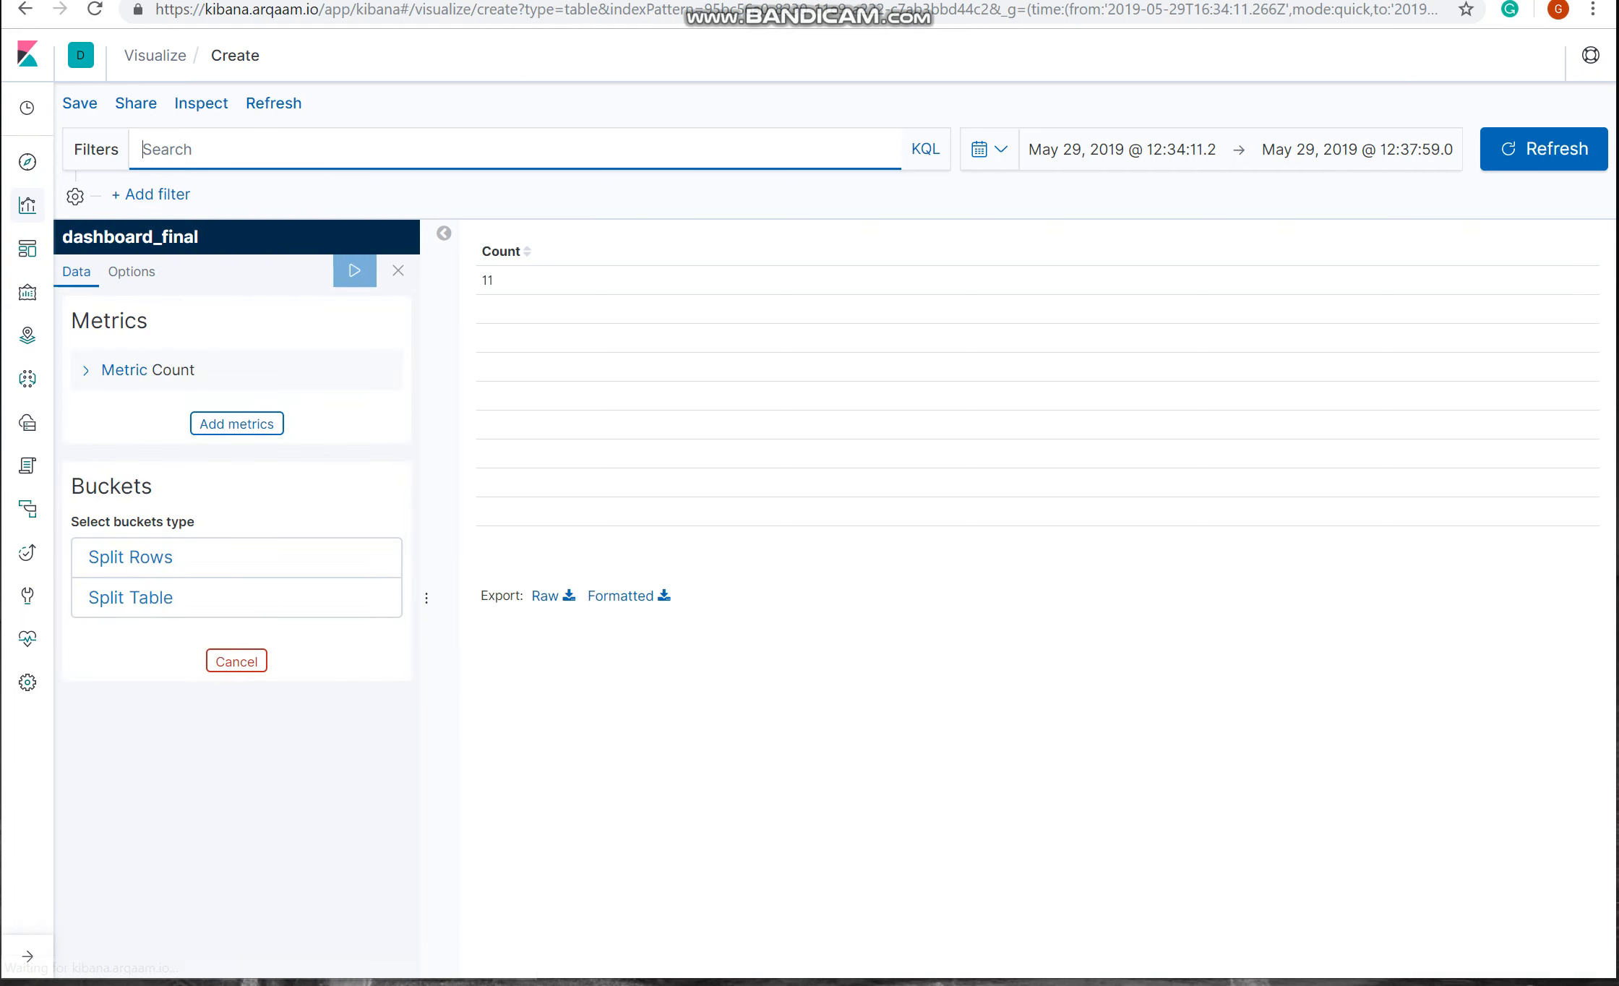
pyautogui.click(25, 9)
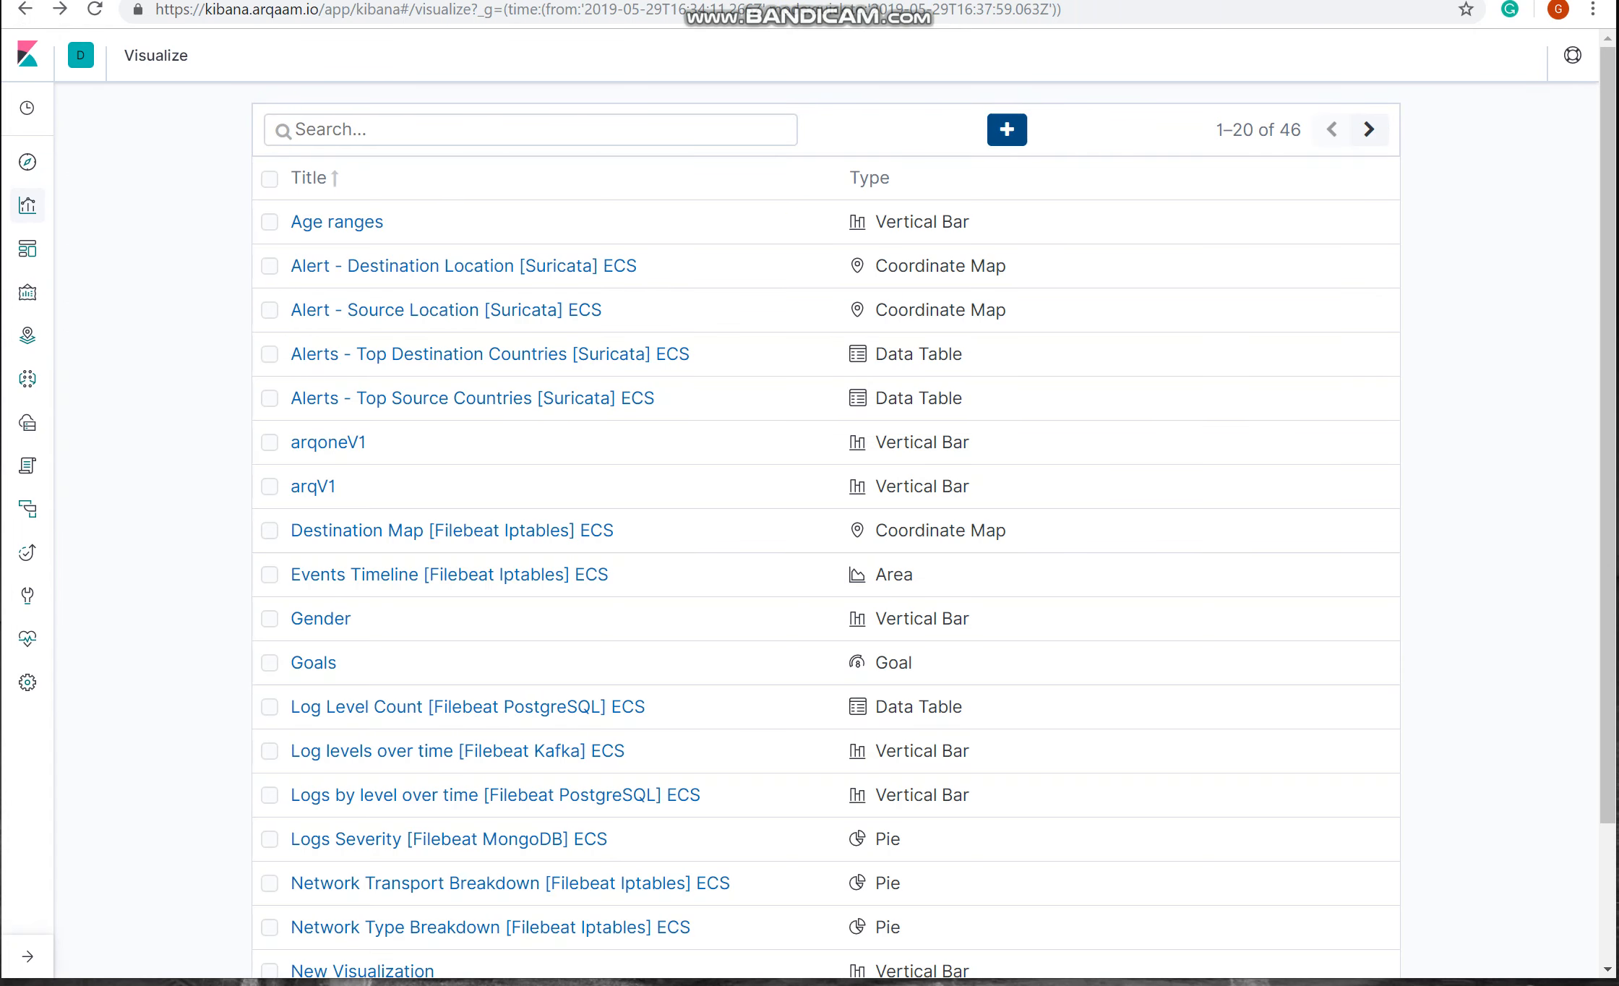
# Step: Create a new Data Table visualization using the arqone index pattern as its source
pyautogui.click(1006, 129)
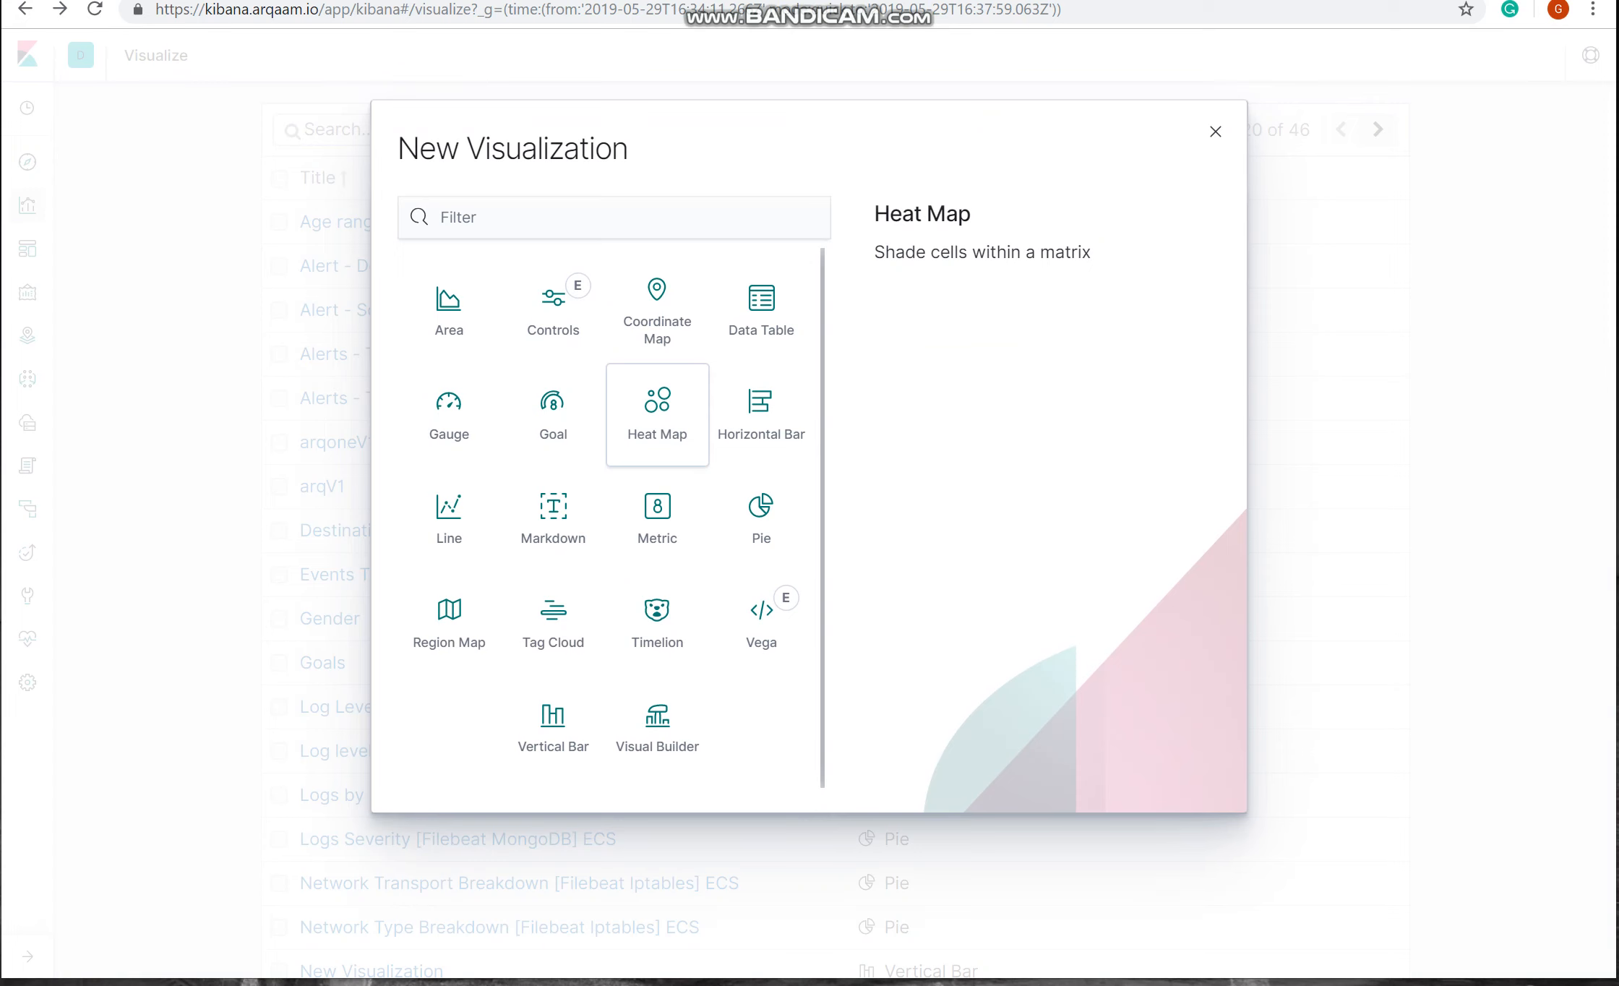
pyautogui.click(761, 307)
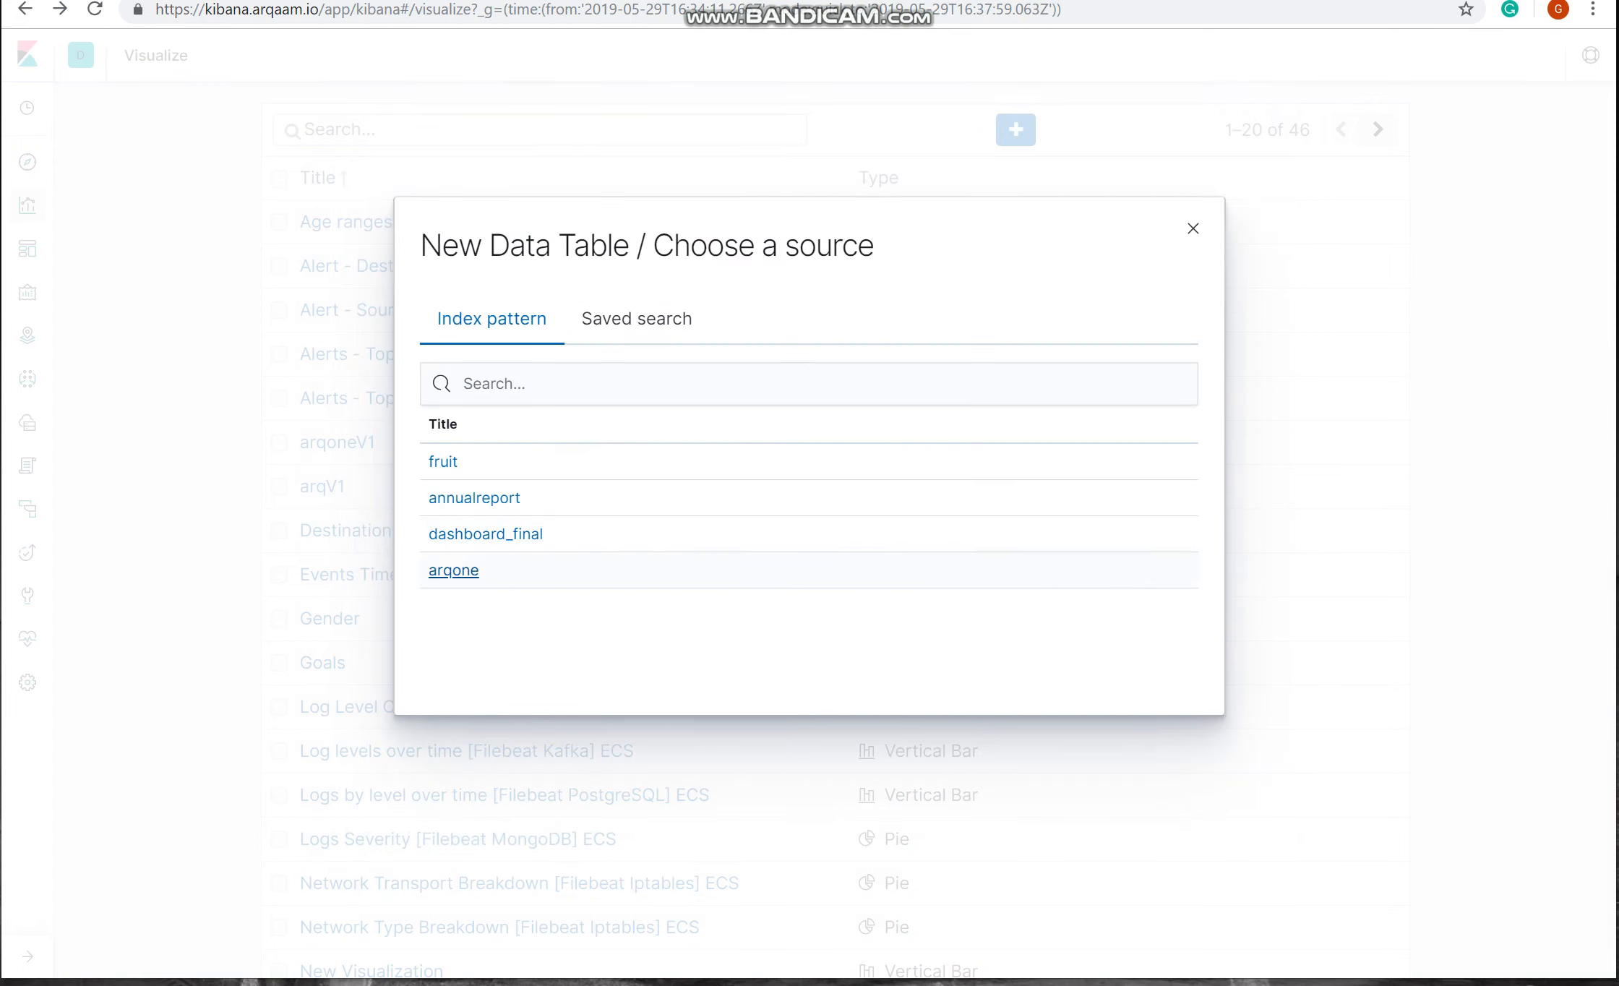
pyautogui.click(453, 570)
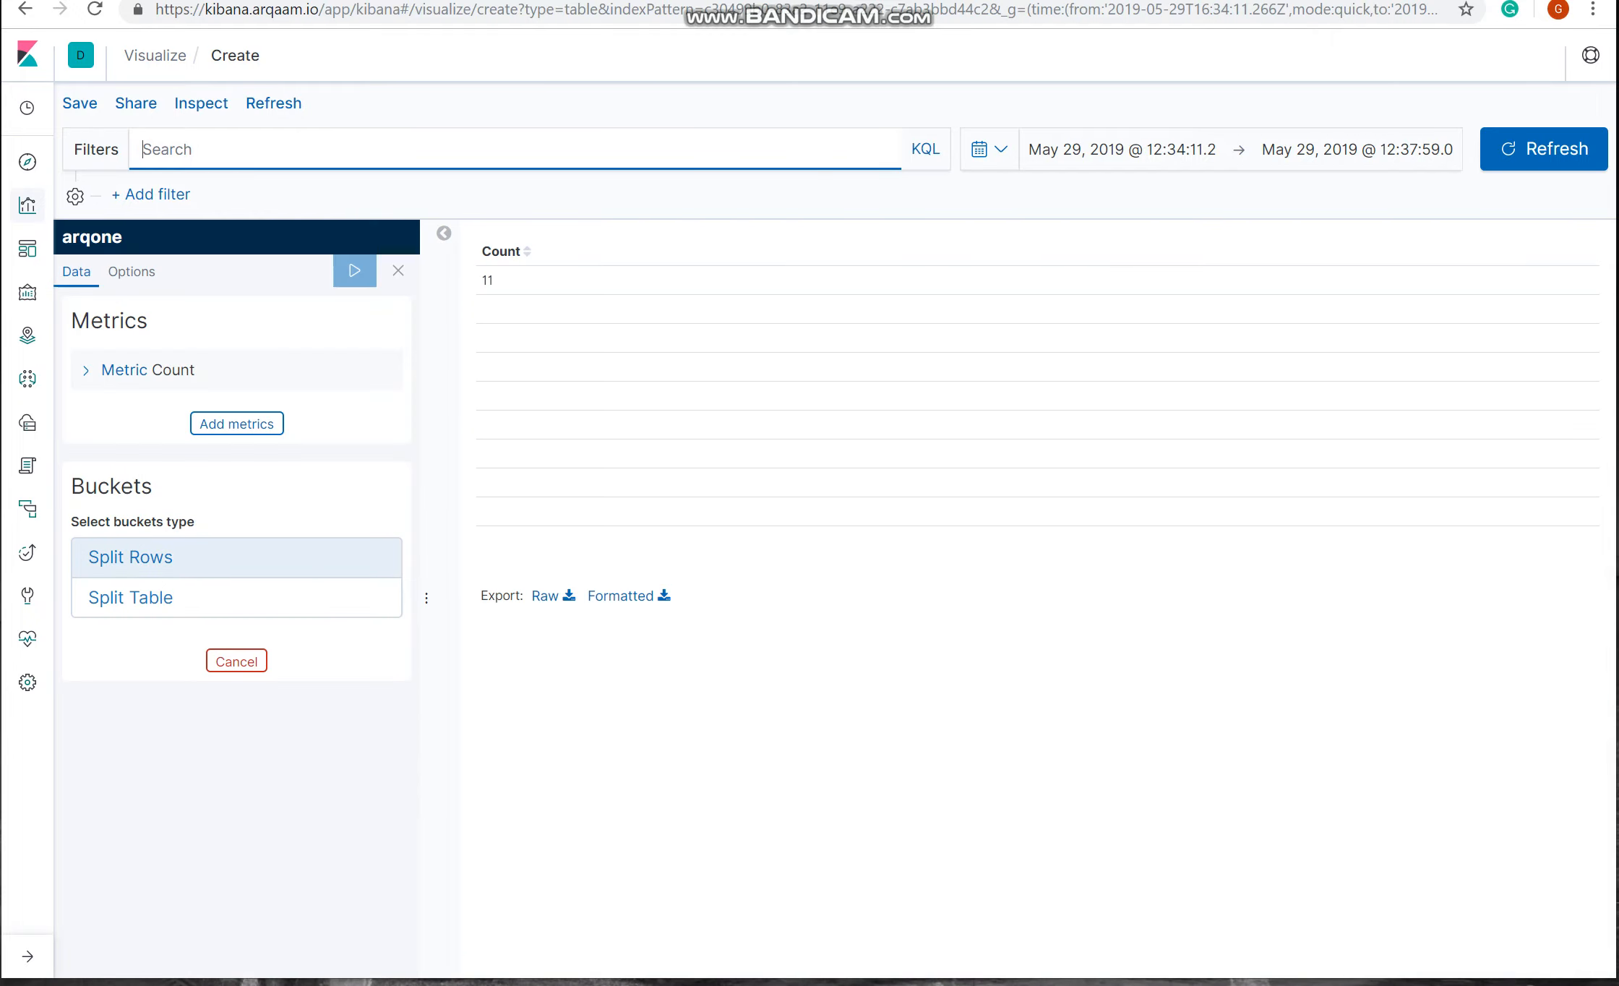
# Step: Add a Split Rows bucket to the data table with Terms as its aggregation
pyautogui.click(130, 557)
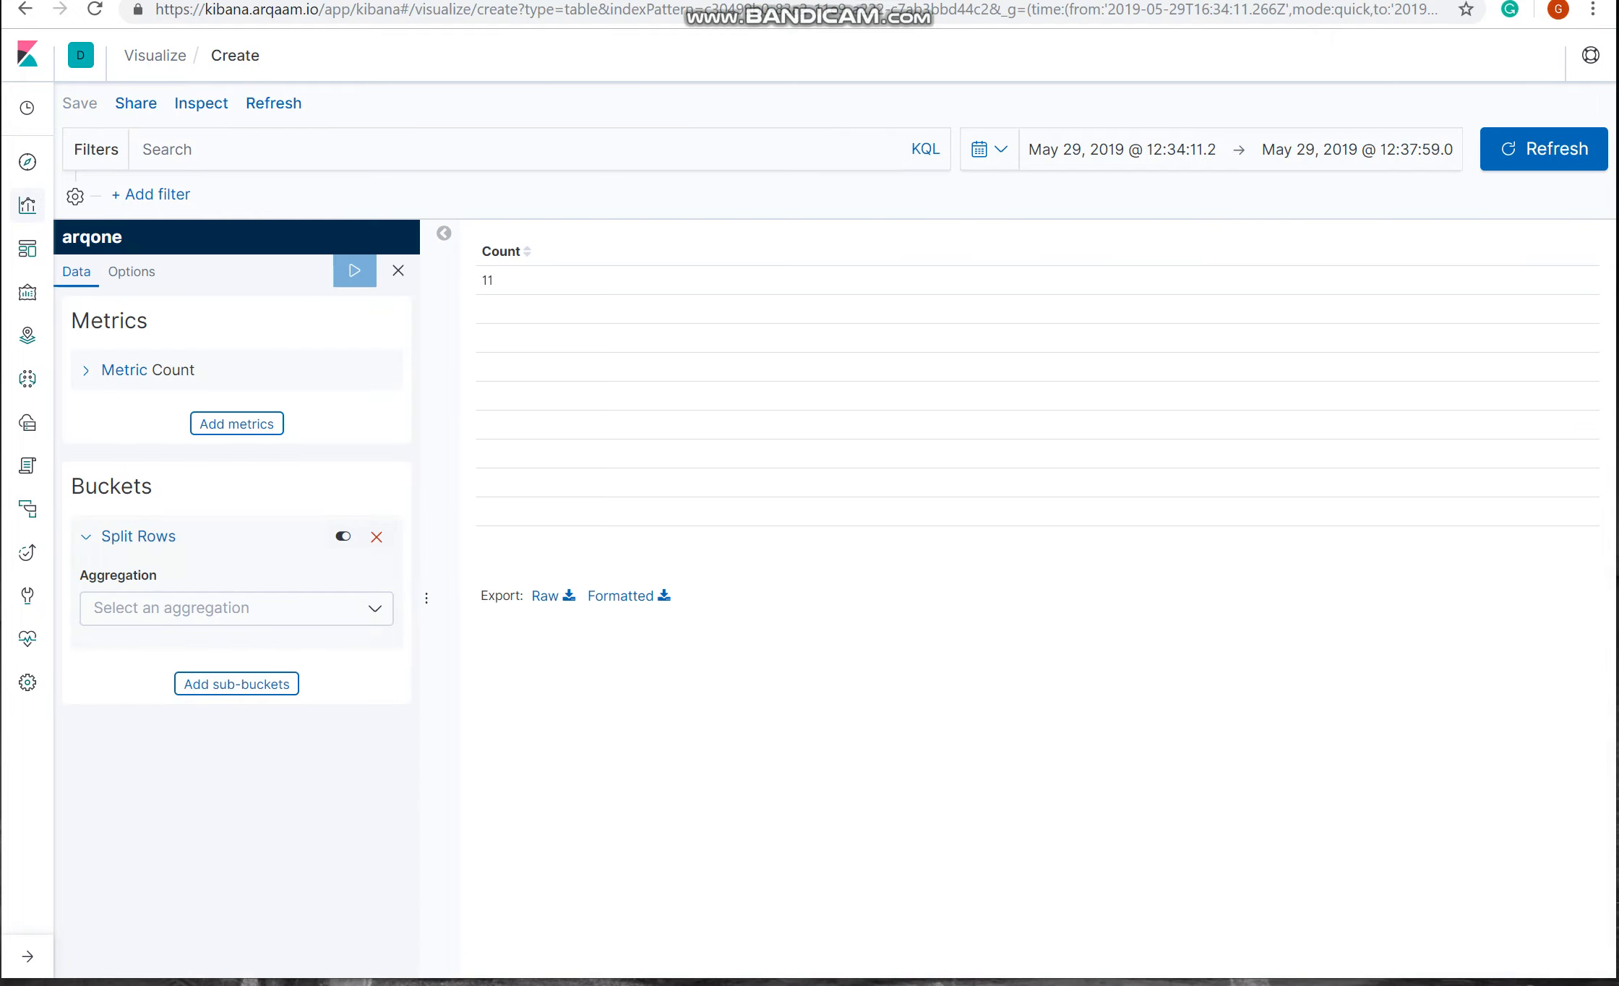
pyautogui.click(237, 608)
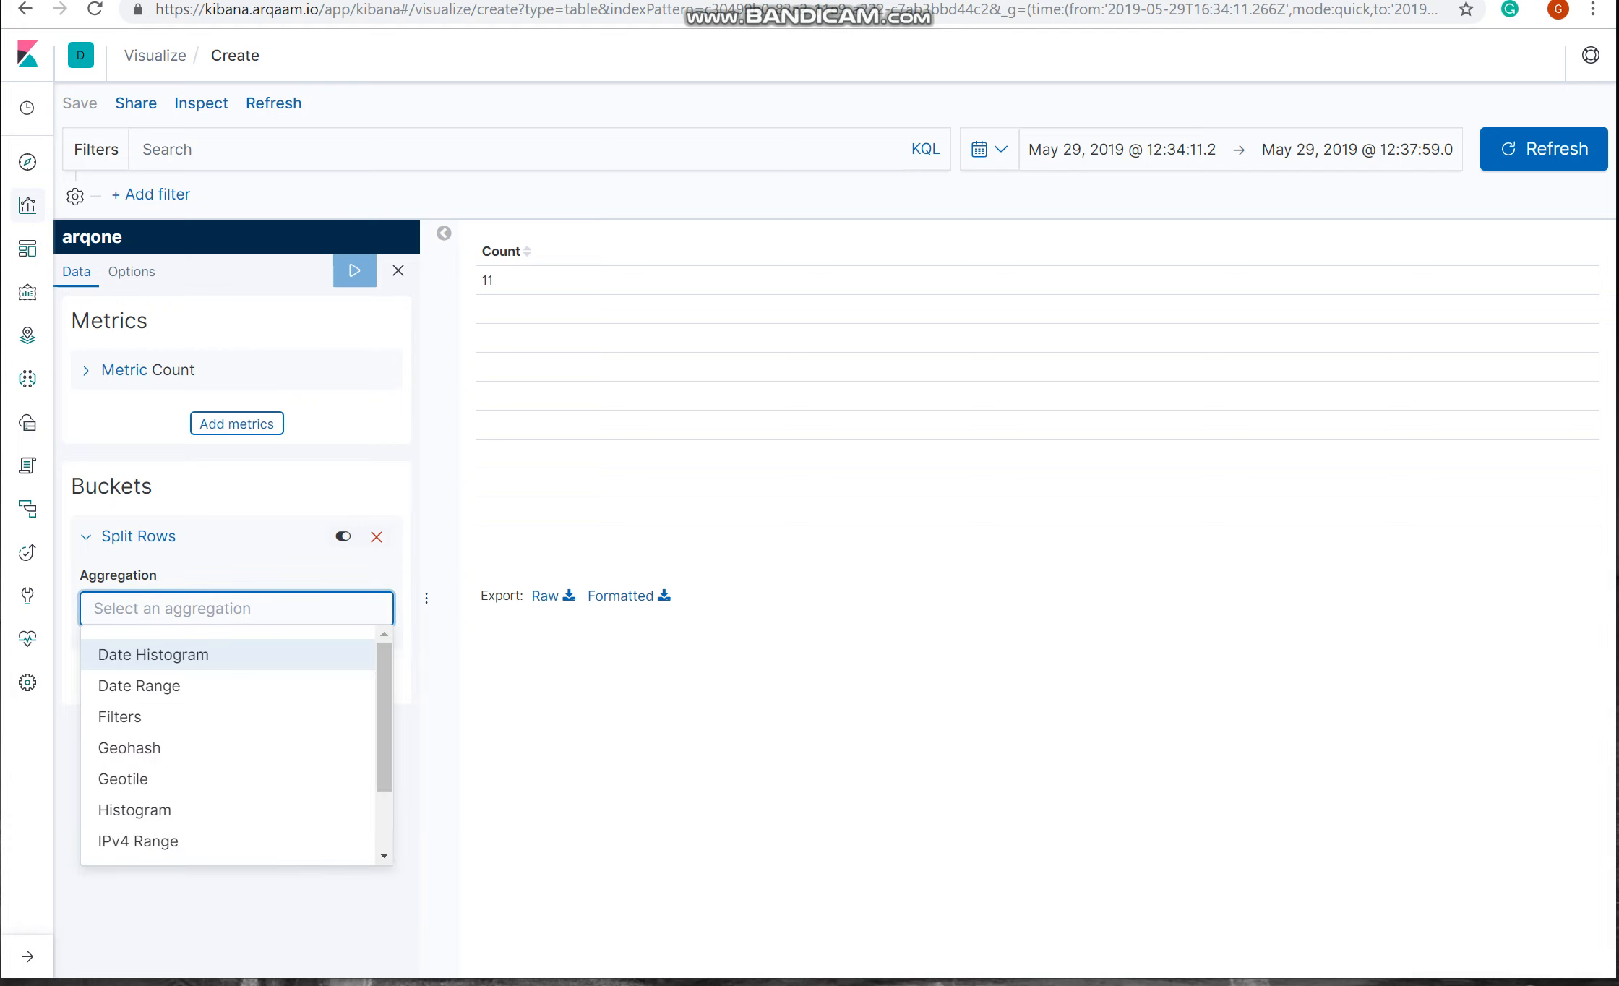
pyautogui.scroll(-2, 231, 744)
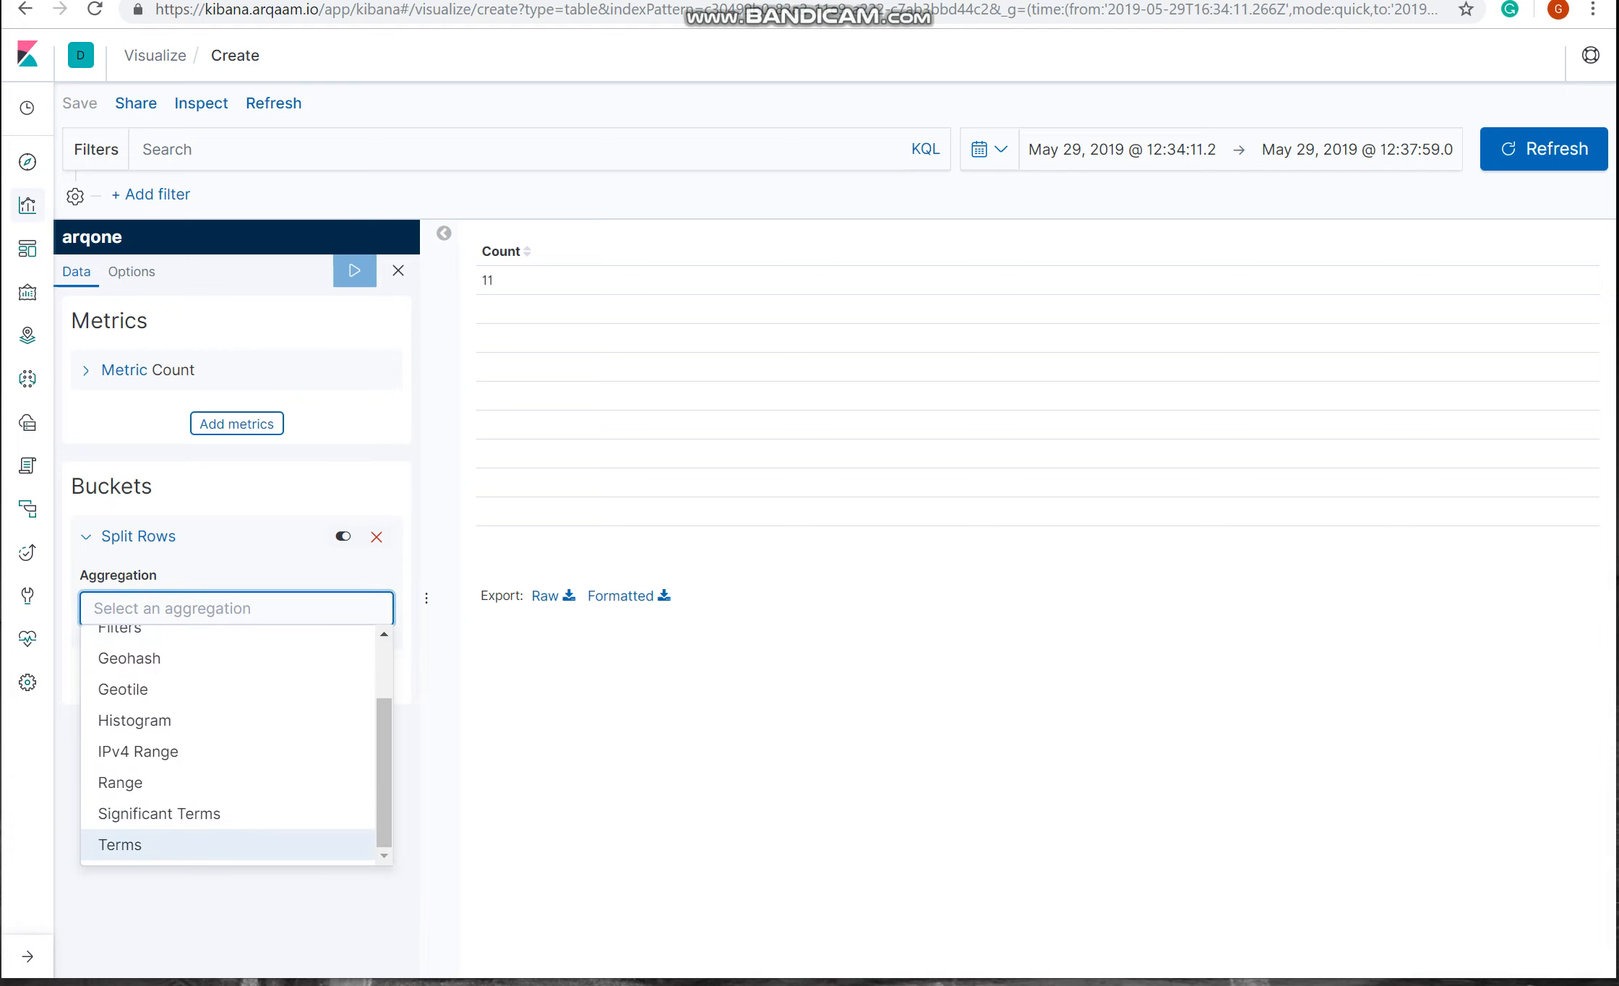
pyautogui.click(120, 844)
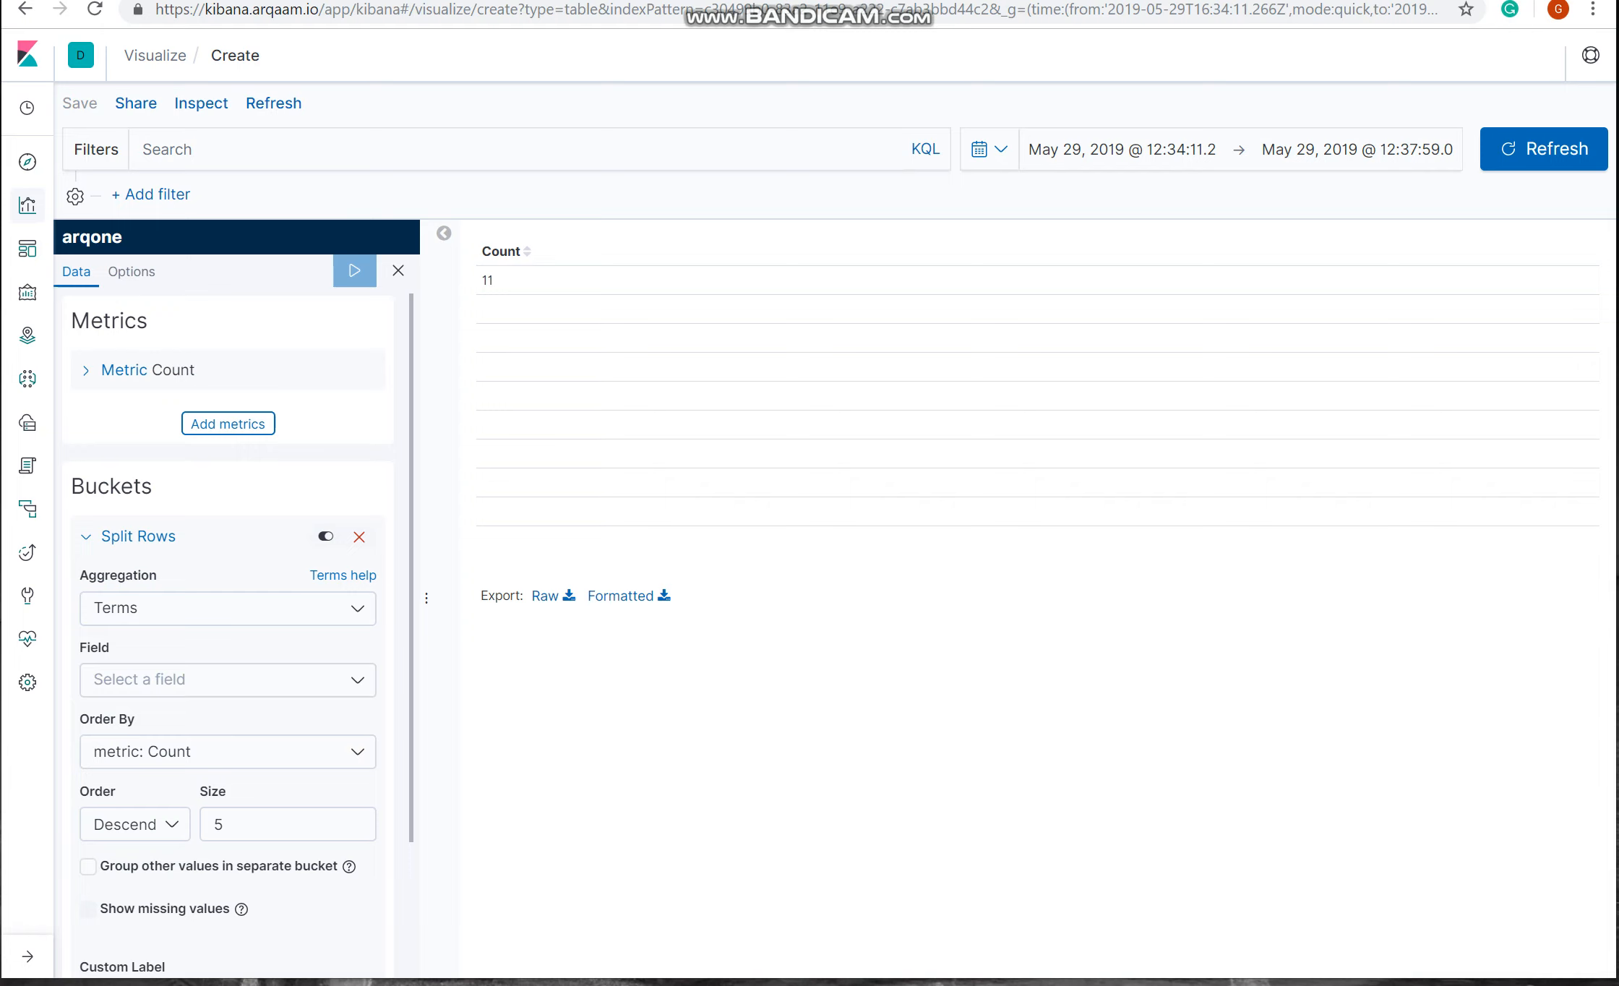
pyautogui.click(227, 608)
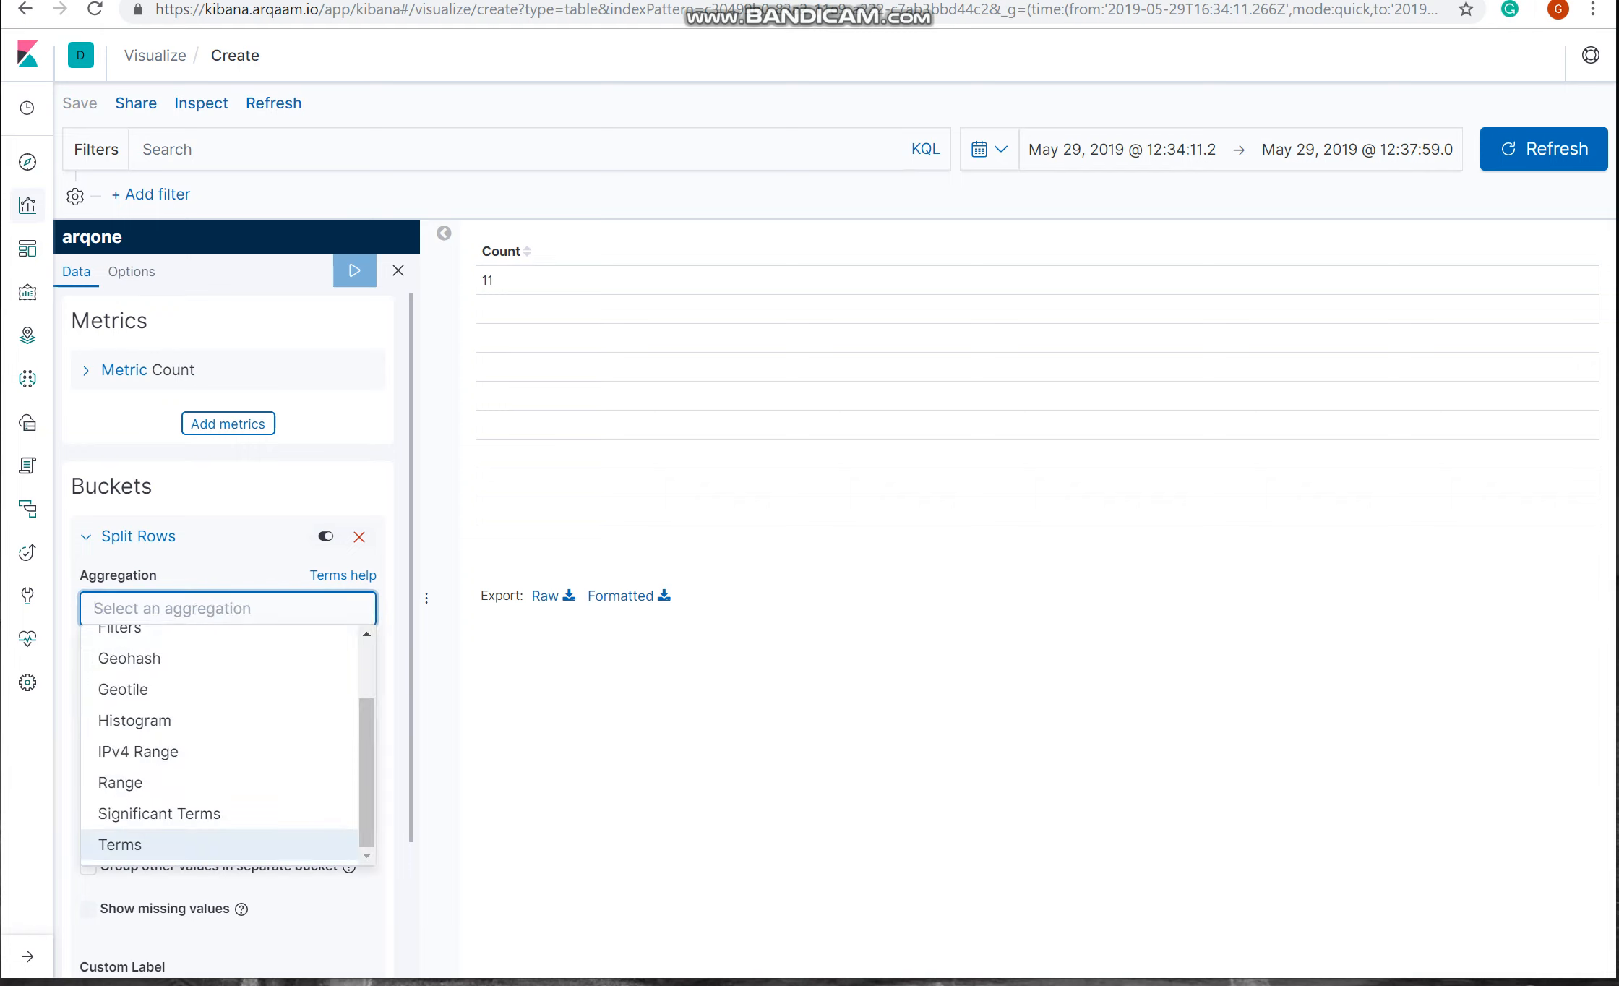
pyautogui.click(120, 844)
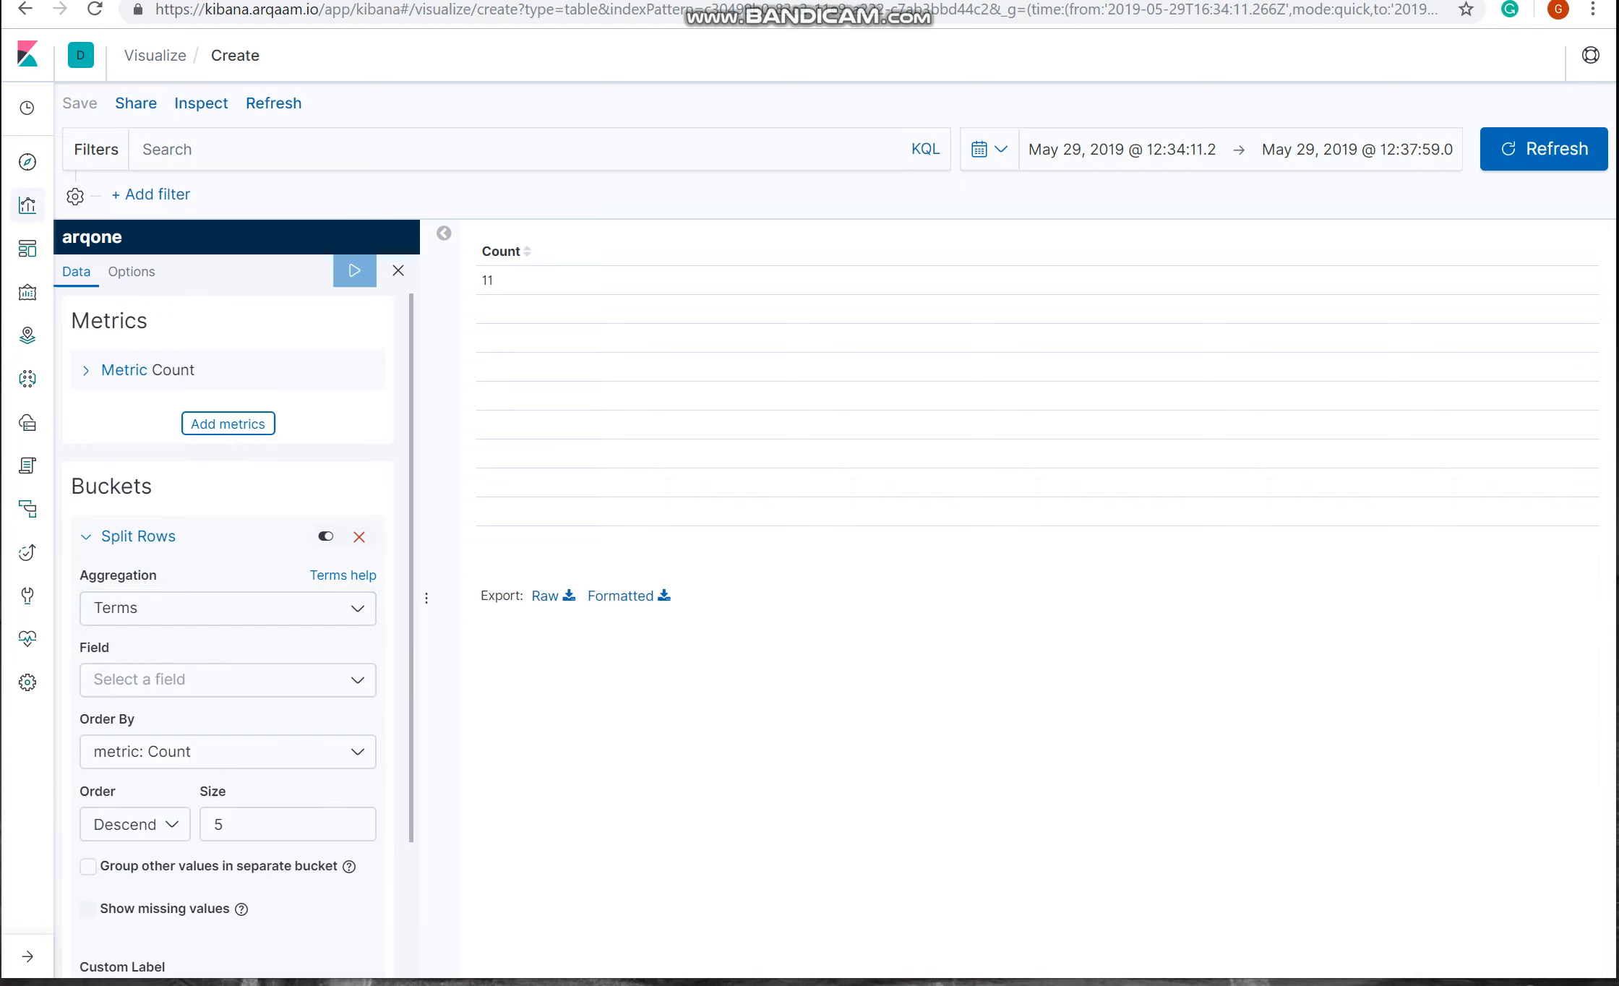
# Step: Set the Split Rows bucket's field to the "How many inquiries did the CIB ..." question and apply the changes to the table
pyautogui.click(227, 679)
pyautogui.scroll(-3, 217, 816)
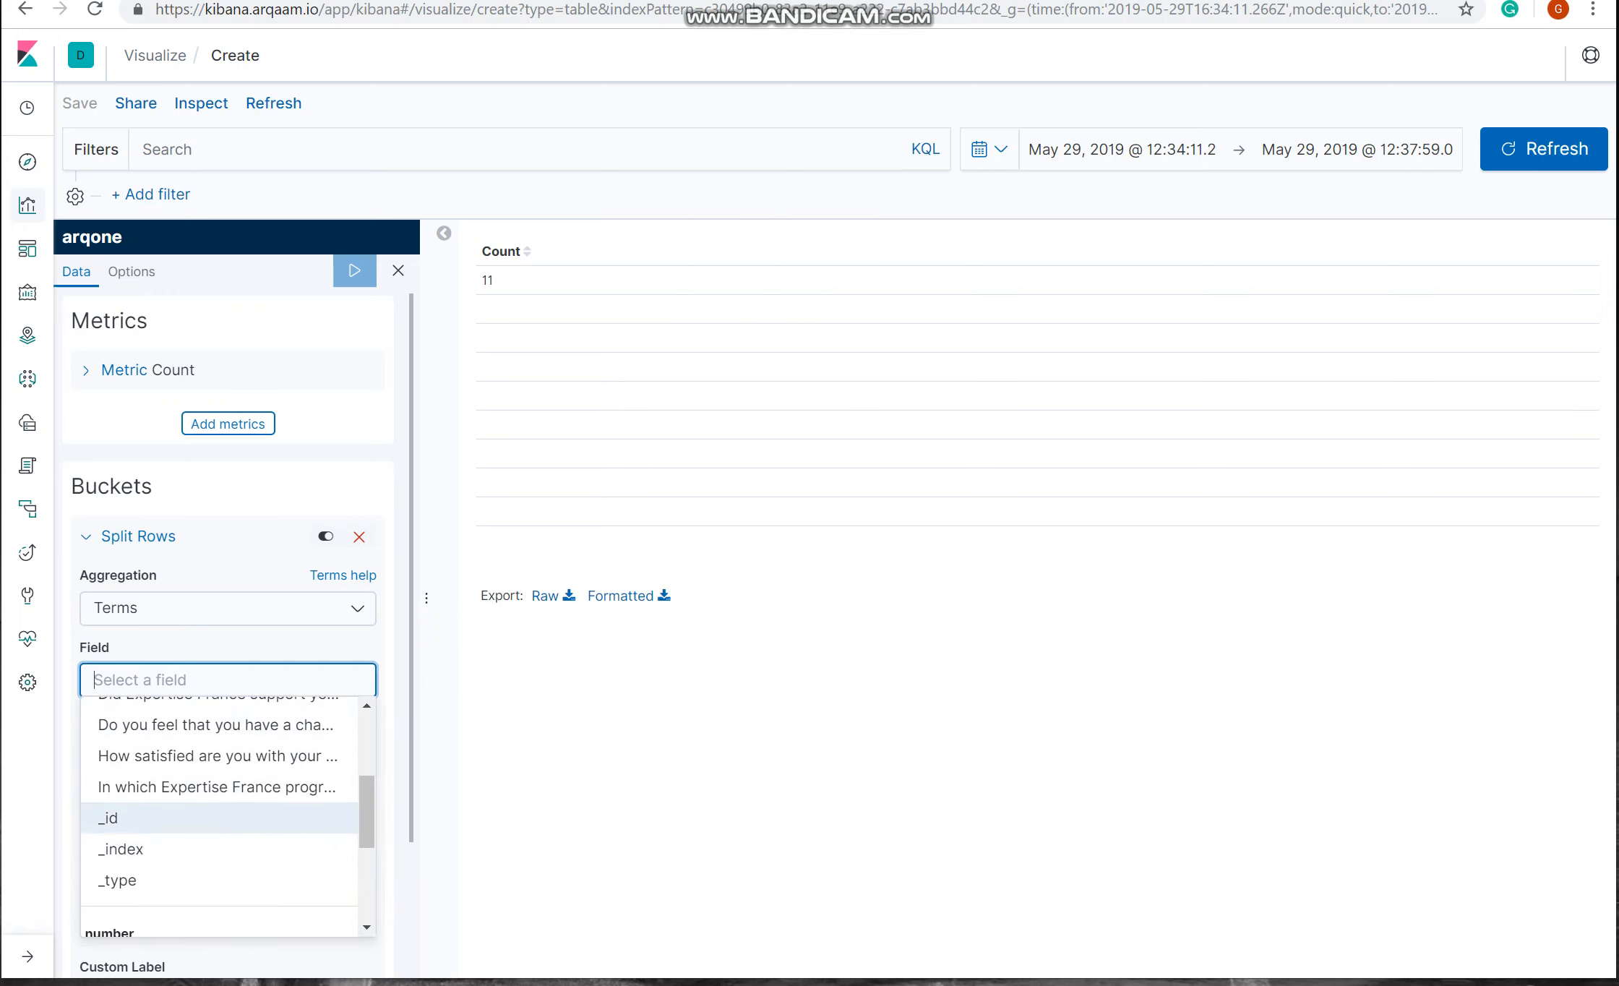
pyautogui.scroll(-3, 217, 817)
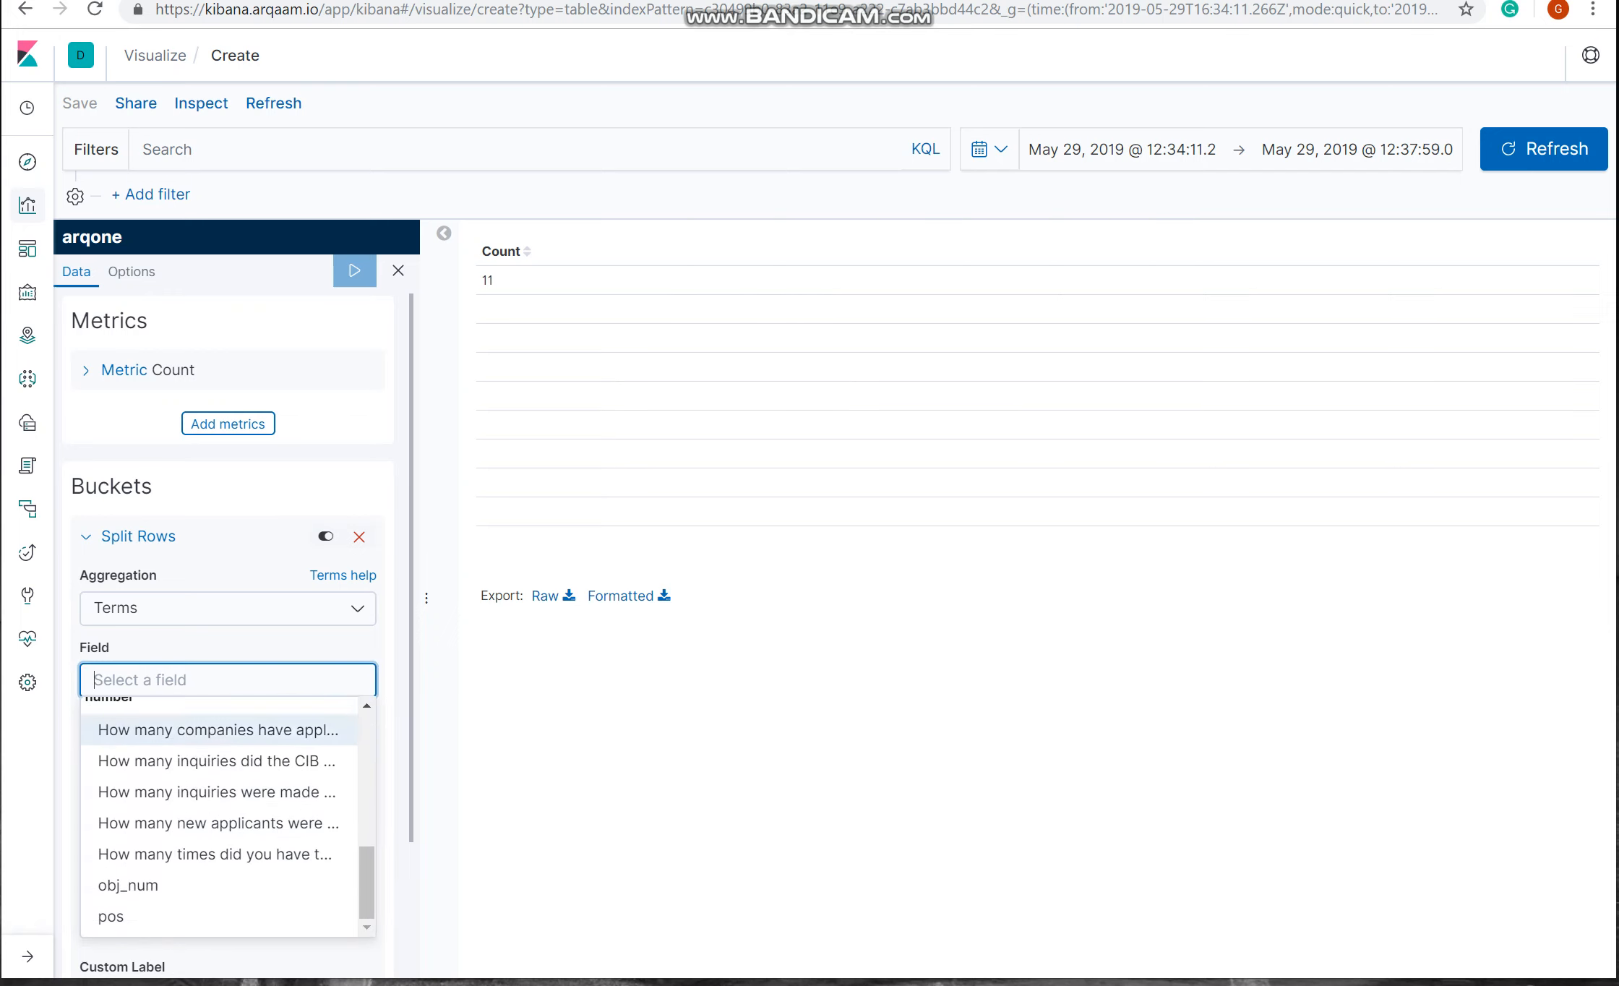
pyautogui.click(217, 761)
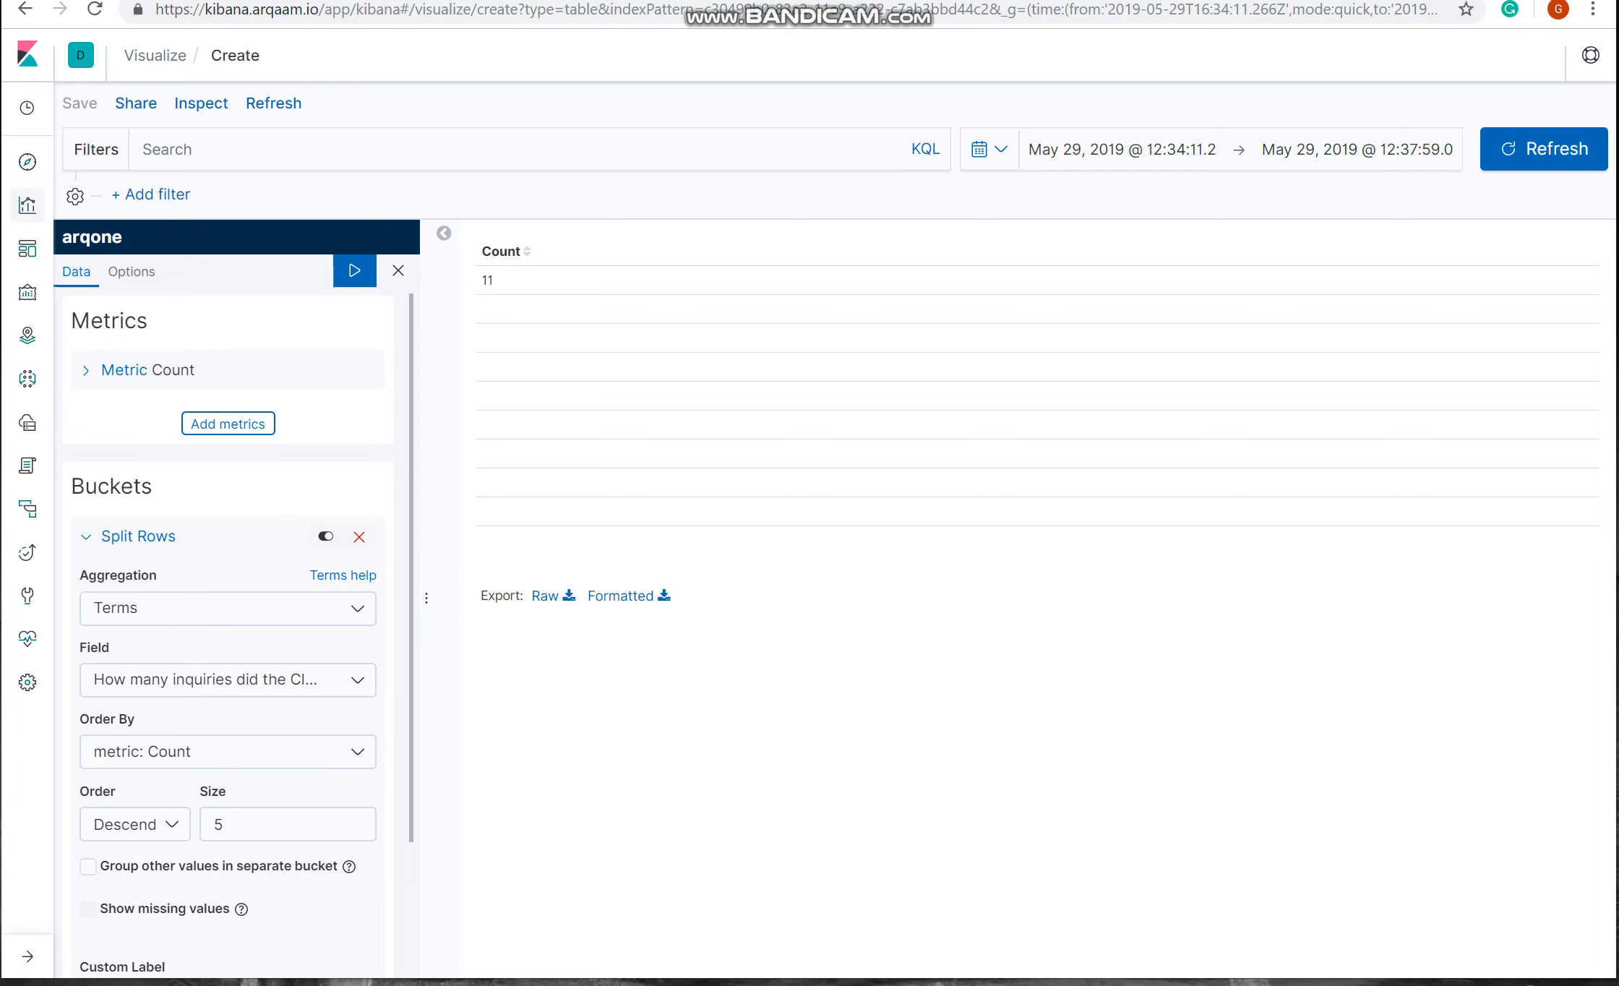
pyautogui.click(354, 270)
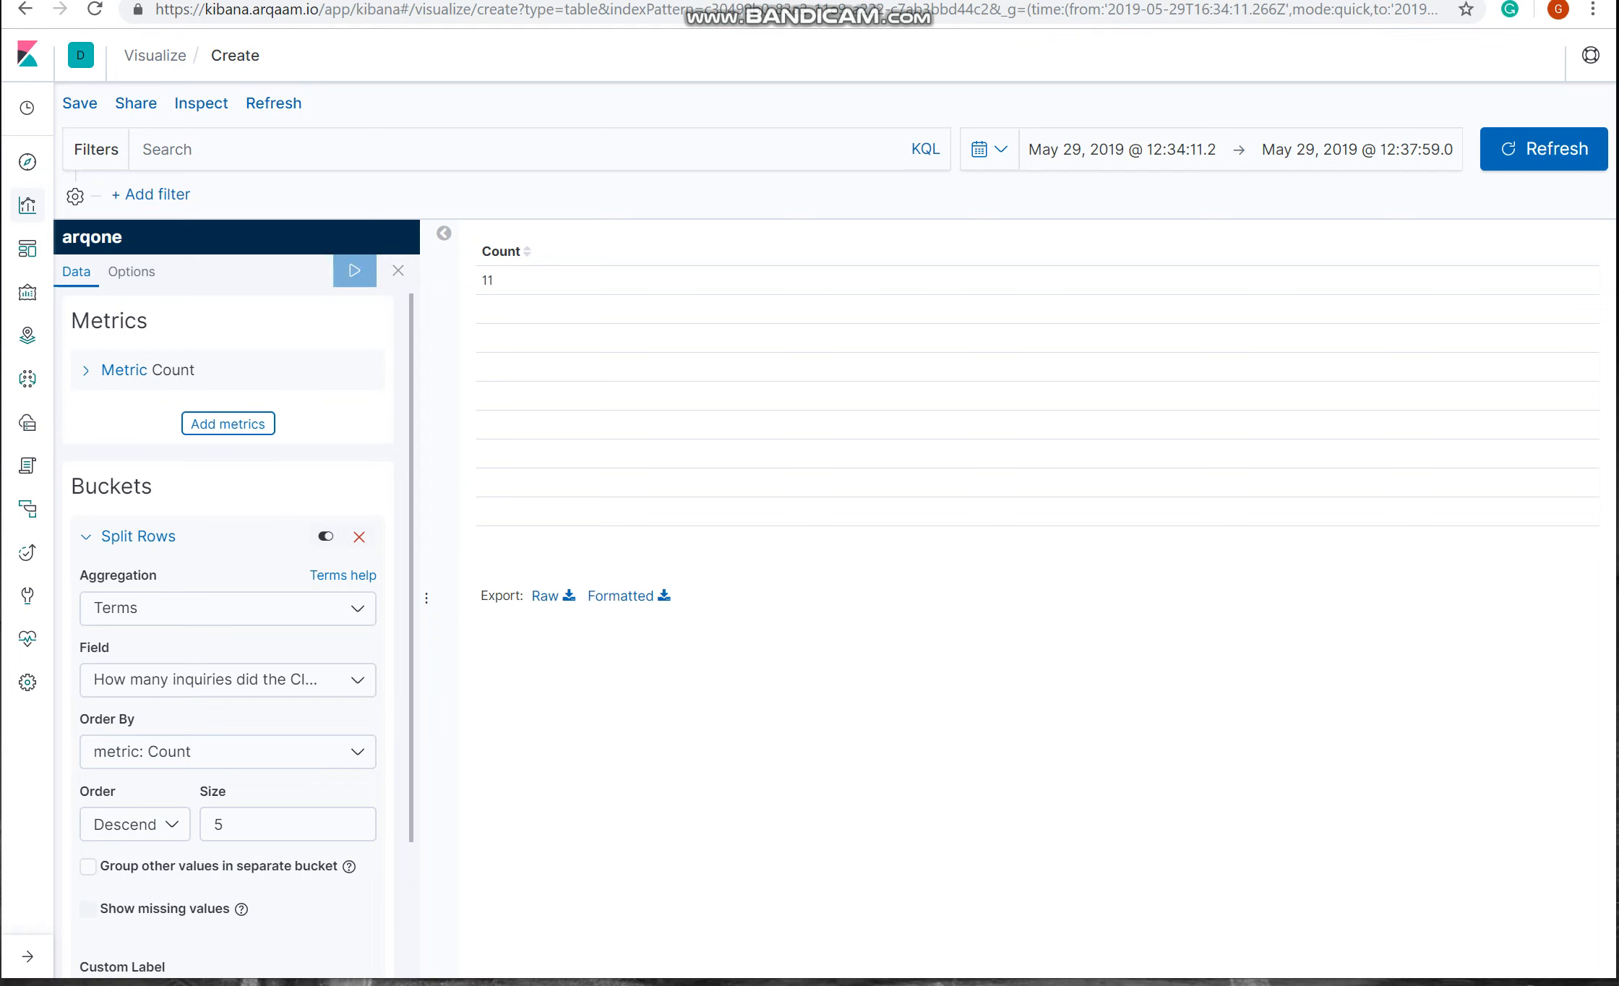